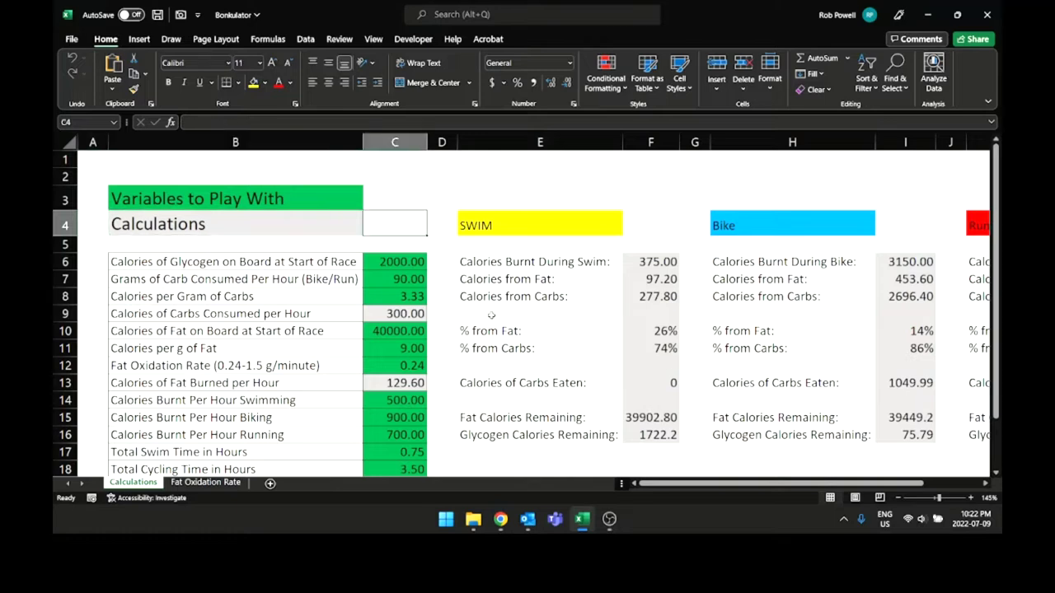
# Set the grams of carb consumed per hour (Bike/Run) to 60.
pyautogui.press('Down')
pyautogui.press('Down')
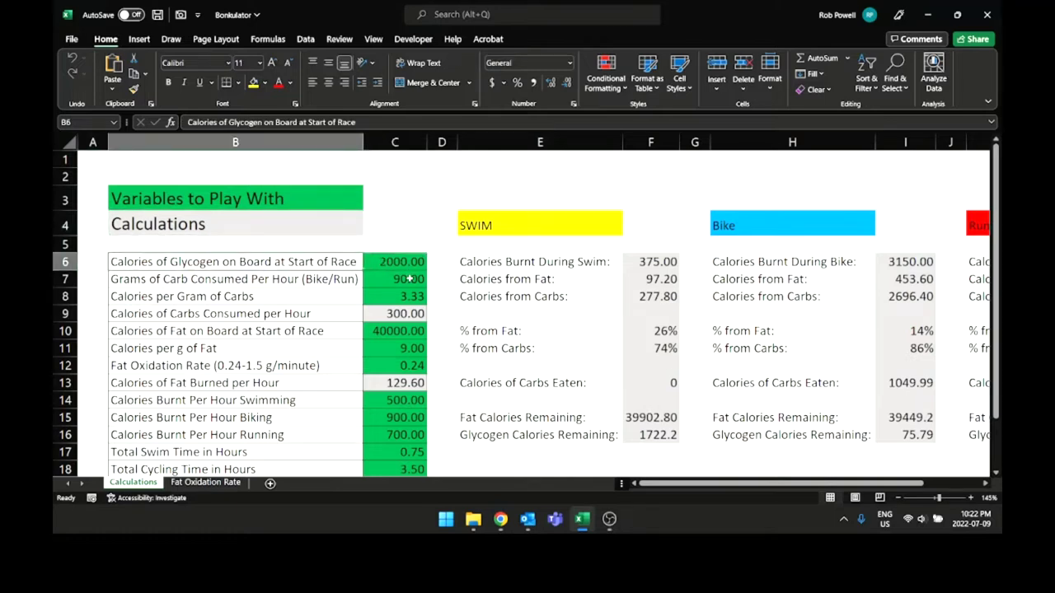
pyautogui.press('Down')
pyautogui.press('Up')
pyautogui.click(393, 262)
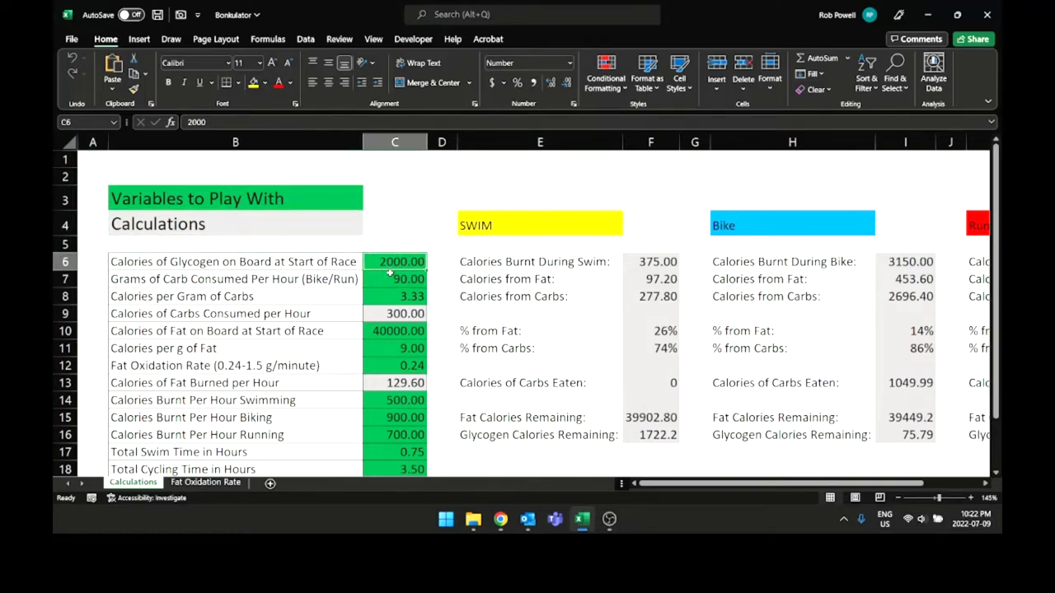
pyautogui.click(390, 274)
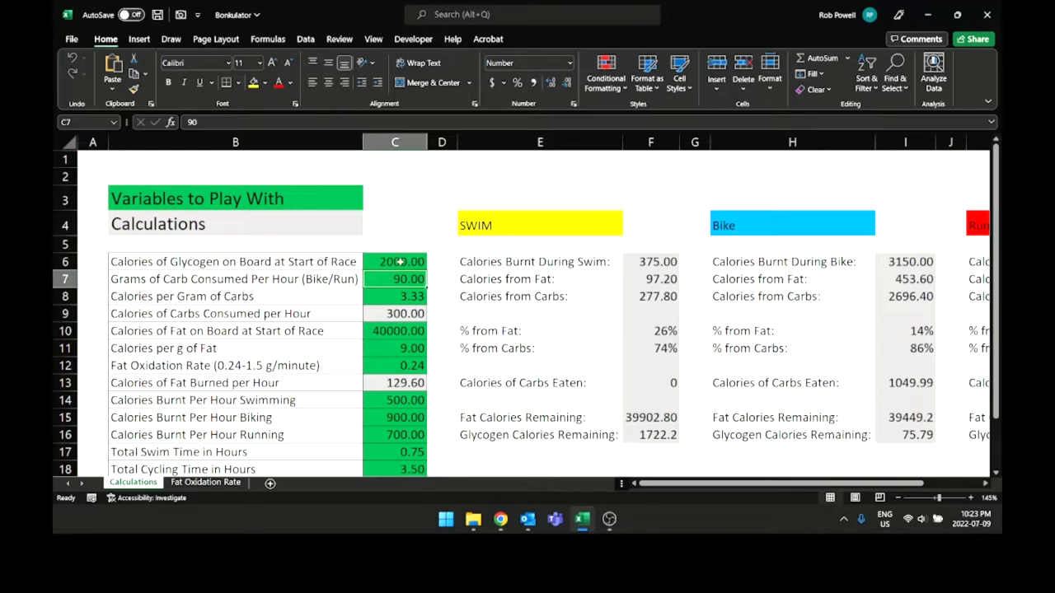
pyautogui.click(409, 262)
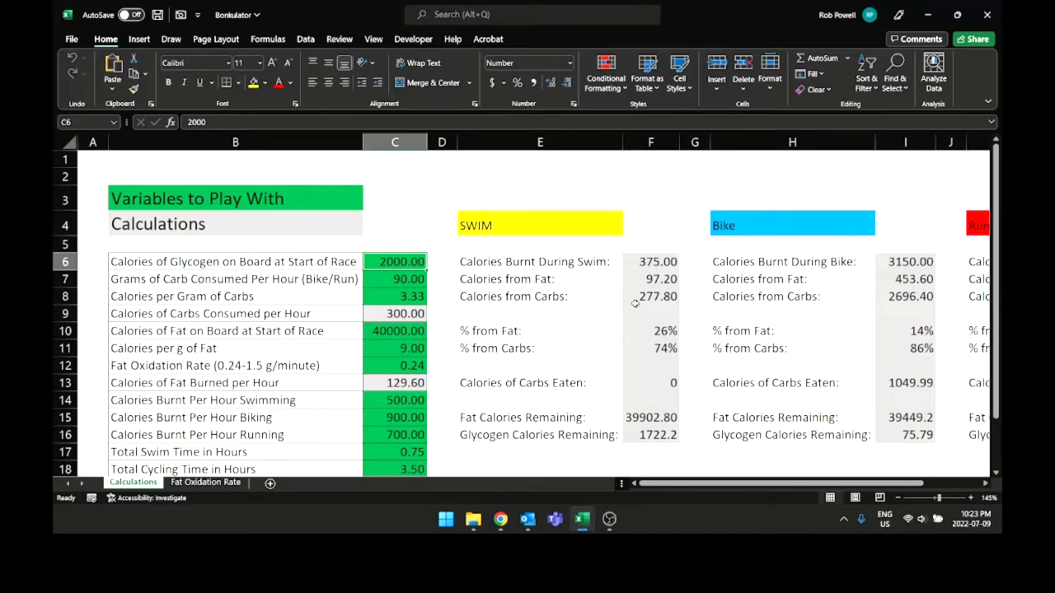
pyautogui.press('Down')
pyautogui.write('6')
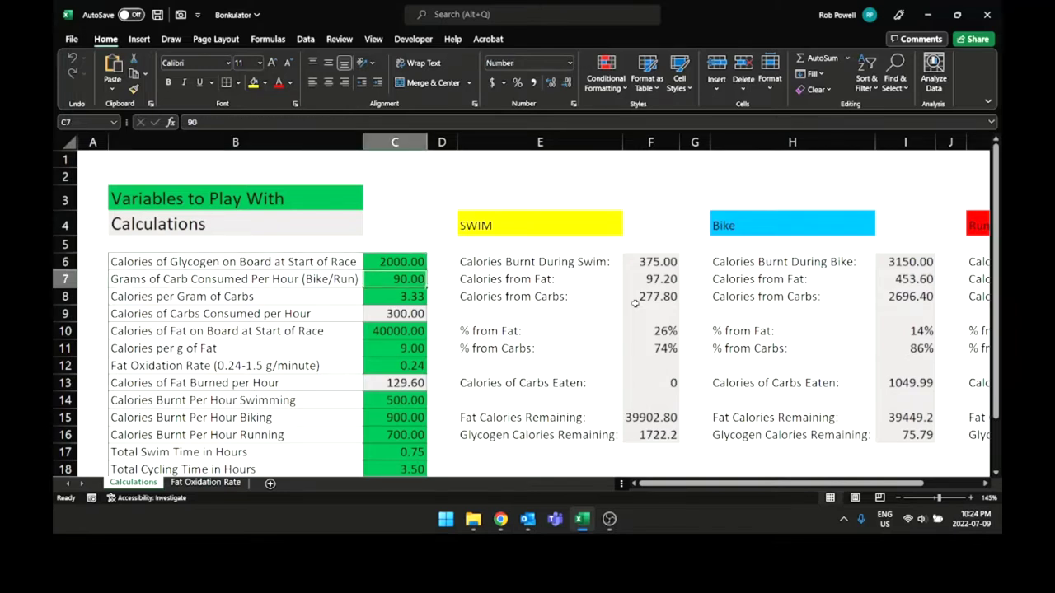
pyautogui.write('0')
pyautogui.press('Return')
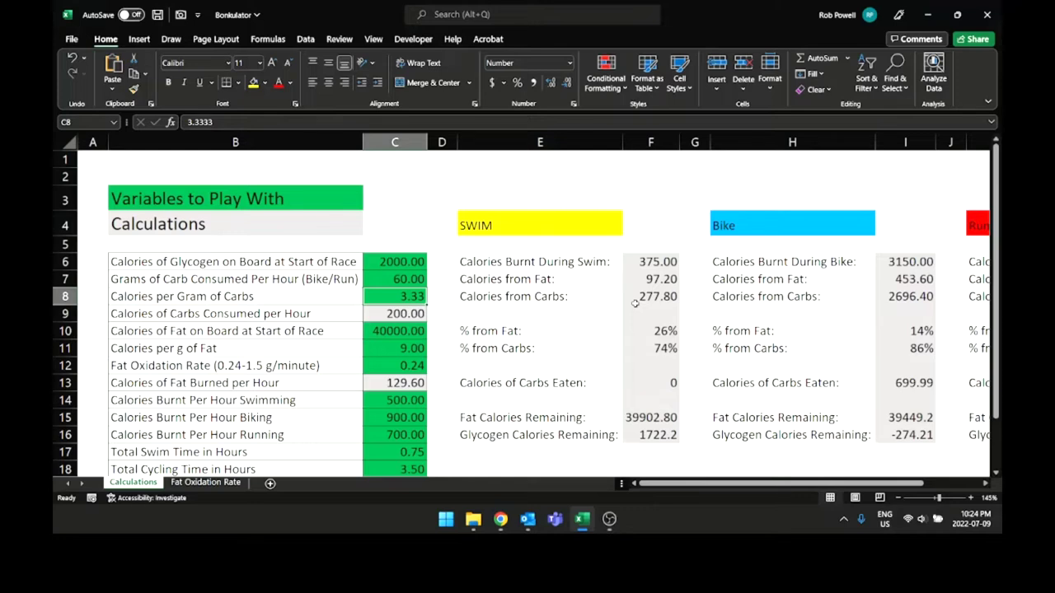
# Review the calories per gram of carbs, carb calories per hour formula, fat on board, calories per gram of fat and fat oxidation rate.
pyautogui.press('Left')
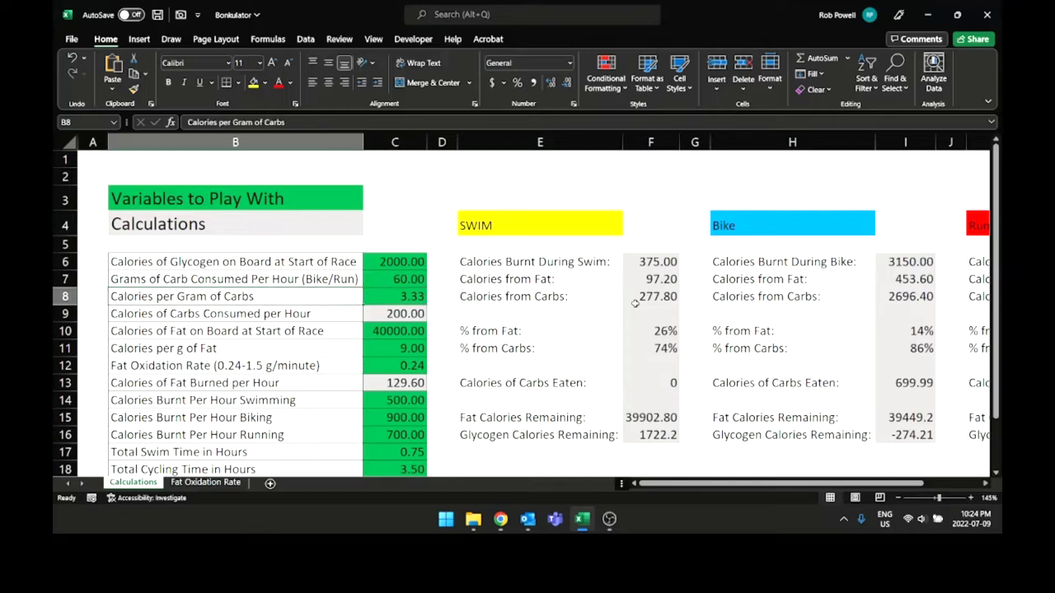
pyautogui.press('Right')
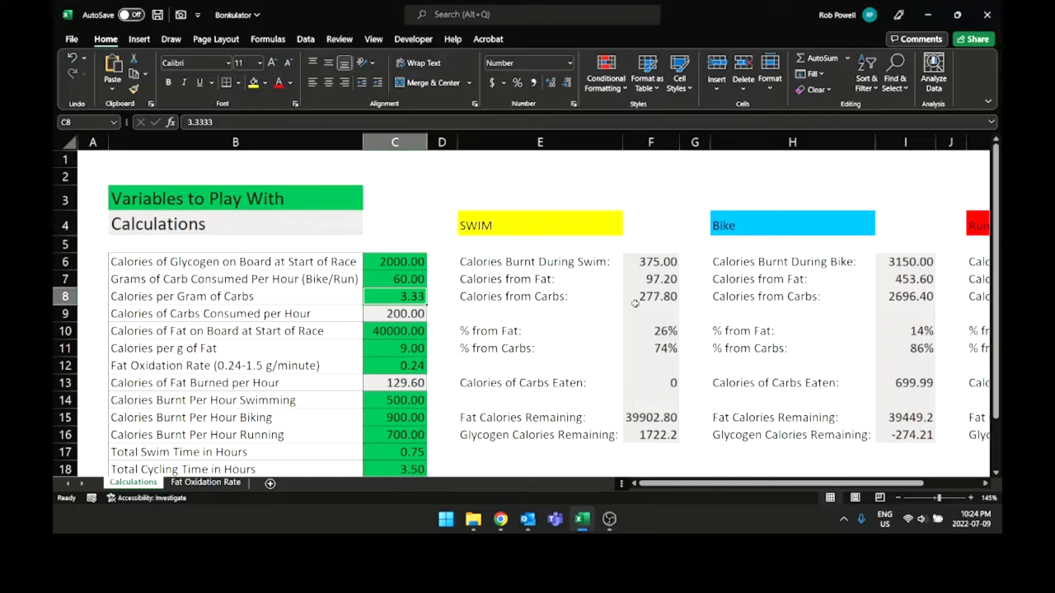
pyautogui.press('Down')
pyautogui.press('Up')
pyautogui.press('Down')
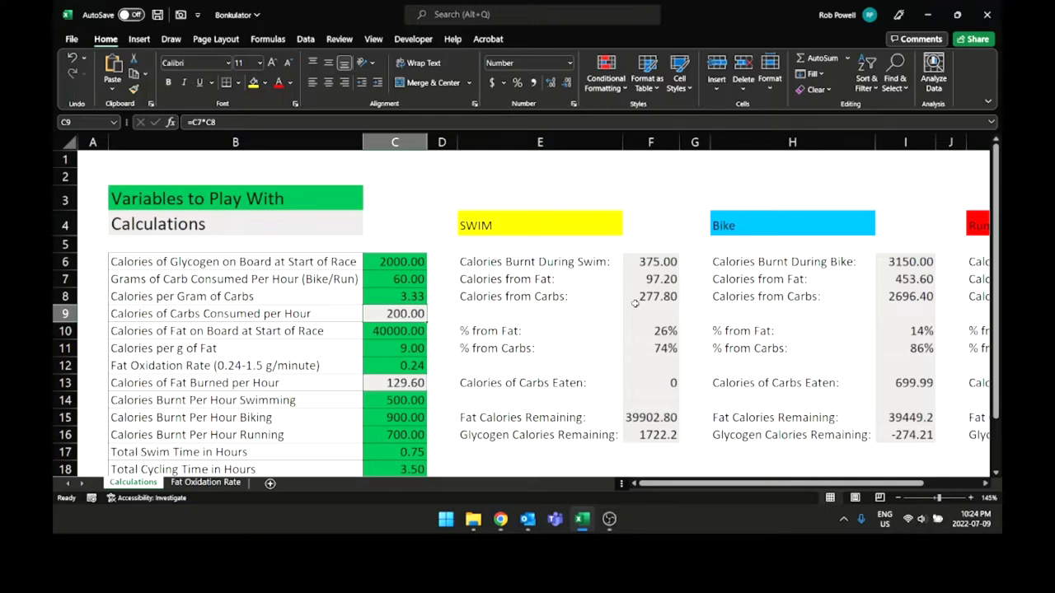
pyautogui.press('Down')
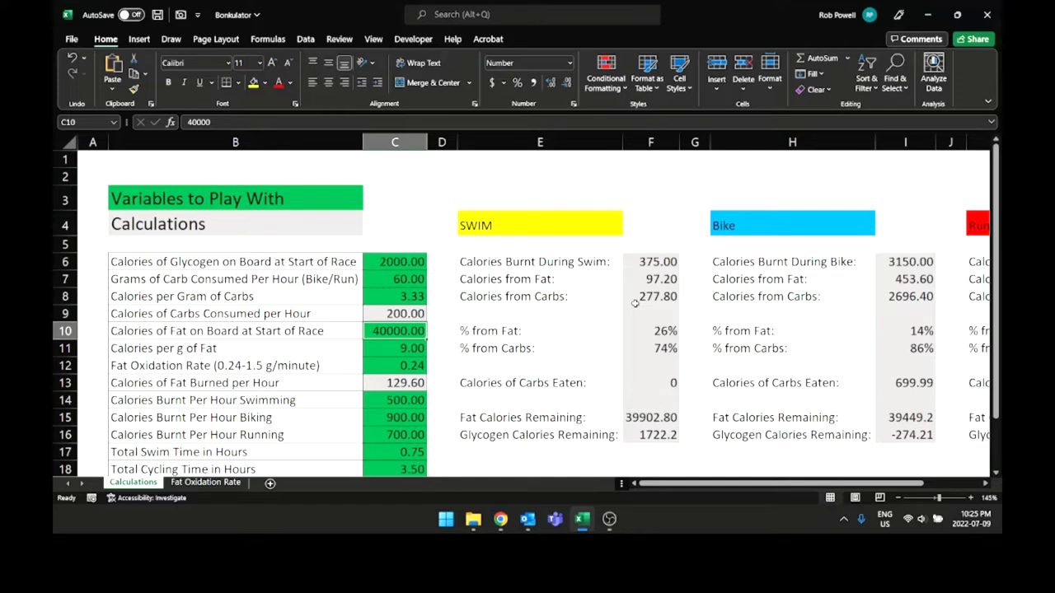
pyautogui.press('Down')
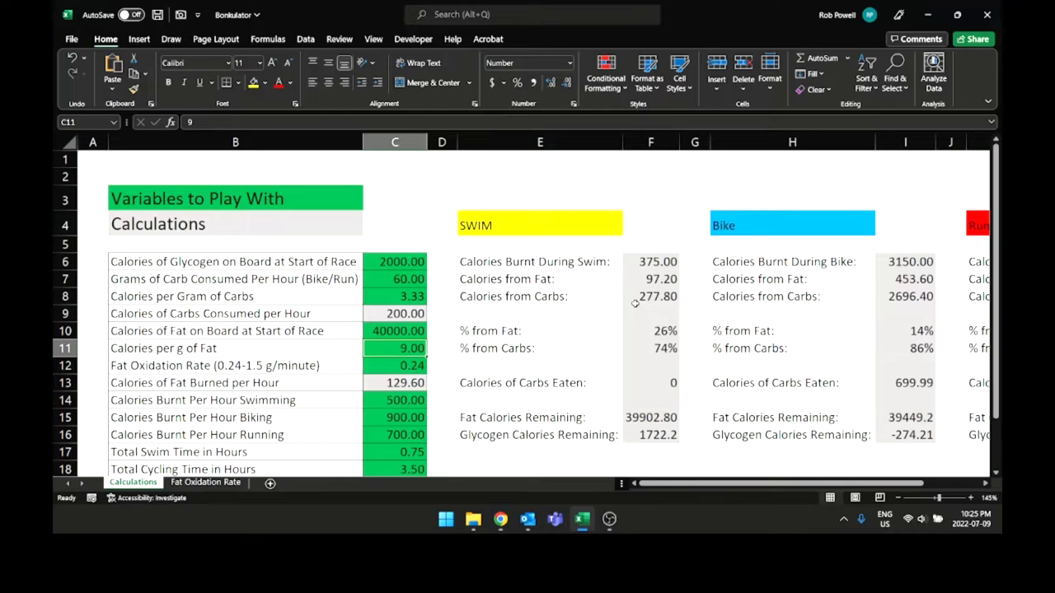
pyautogui.press('Down')
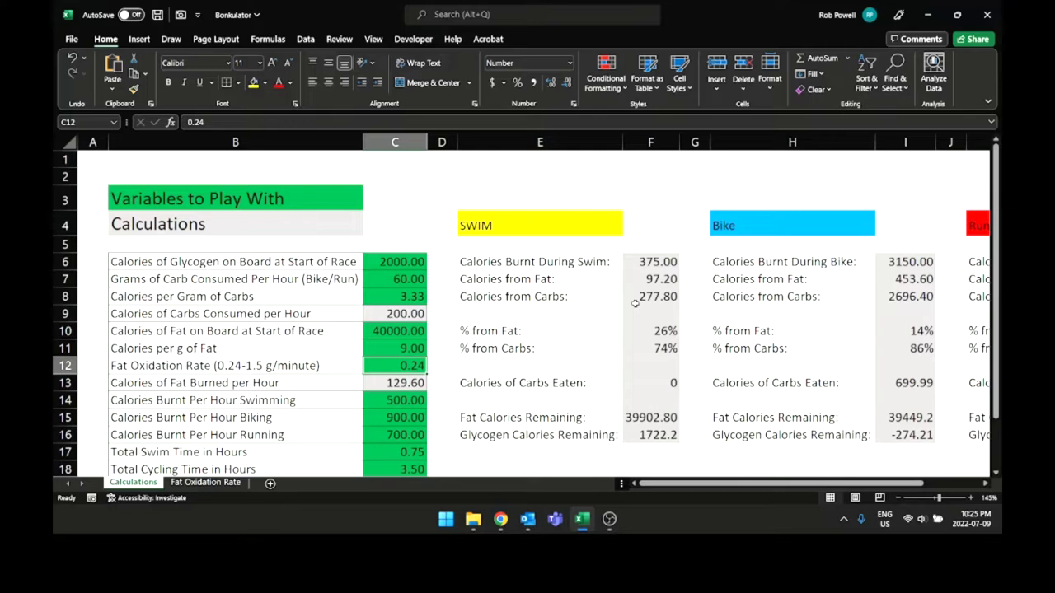
# Read the decision chart on the Fat Oxidation Rate sheet down to its finishing-time ranges for males and females.
pyautogui.press('Left')
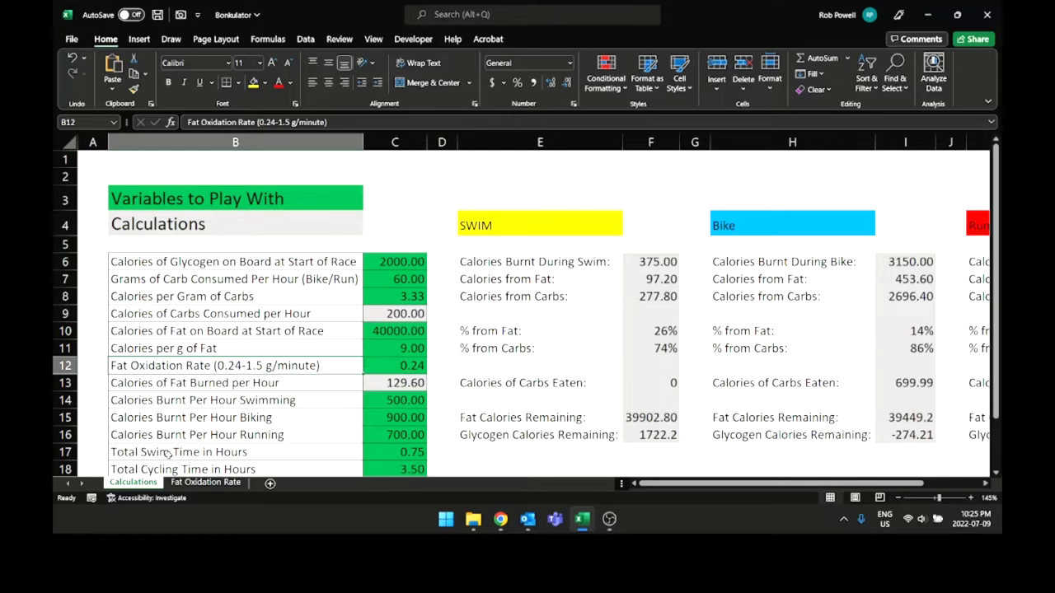
pyautogui.click(212, 482)
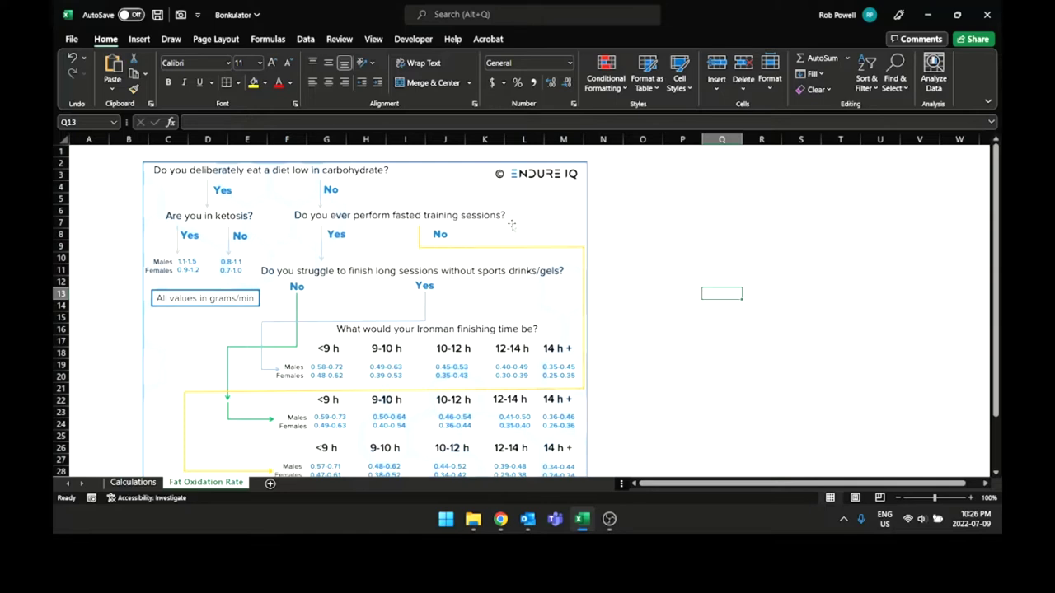
pyautogui.scroll(-3, 473, 380)
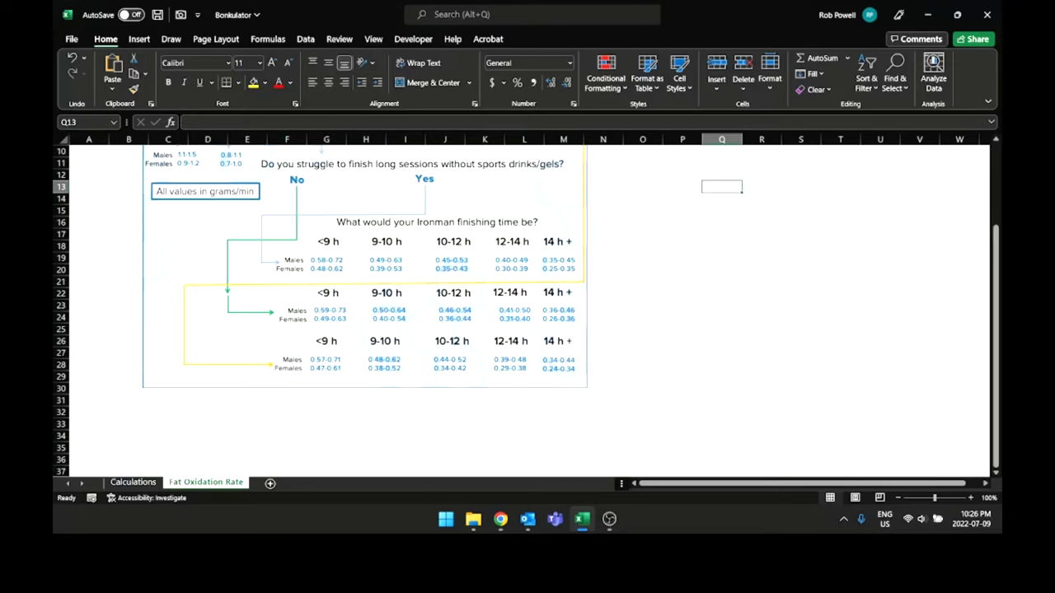
# Return to the Calculations sheet and examine the hourly fat burn formula, its fat inputs, the swim time and the total active time.
pyautogui.click(137, 484)
pyautogui.scroll(-2, 357, 372)
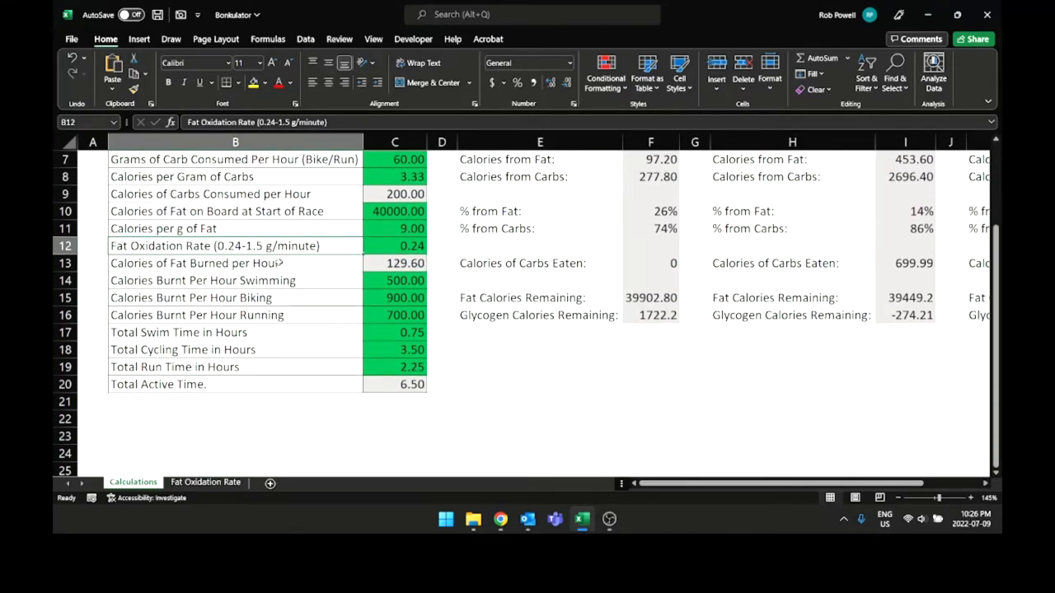
pyautogui.click(401, 263)
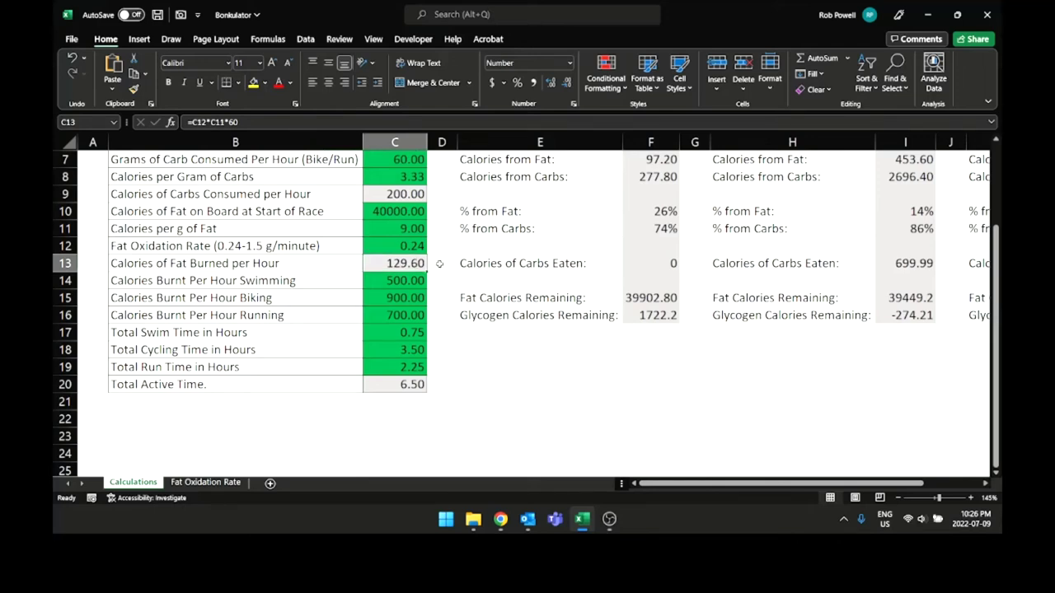
pyautogui.click(408, 247)
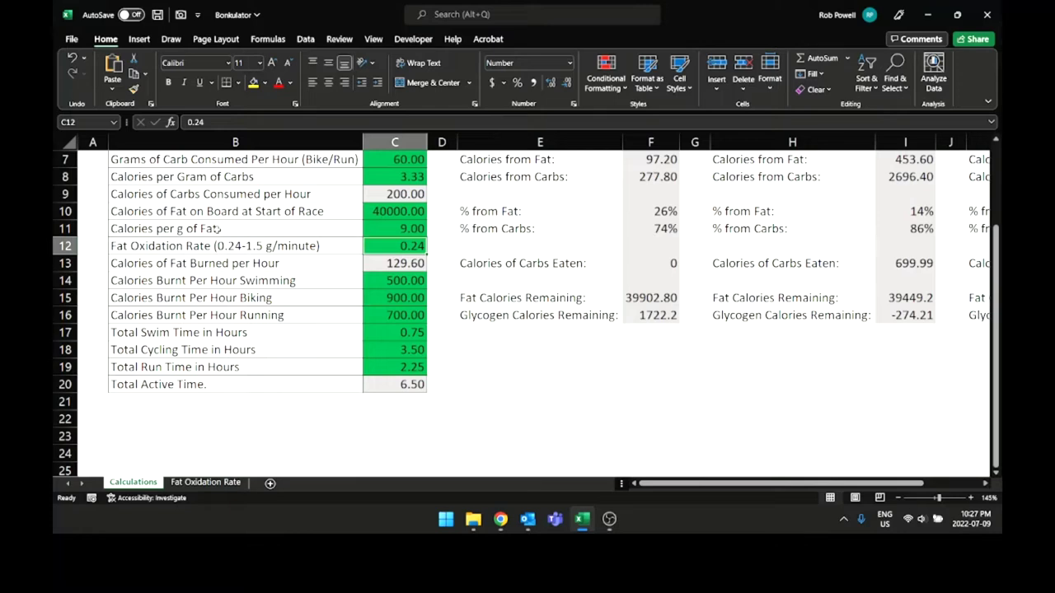
pyautogui.click(181, 230)
pyautogui.click(394, 231)
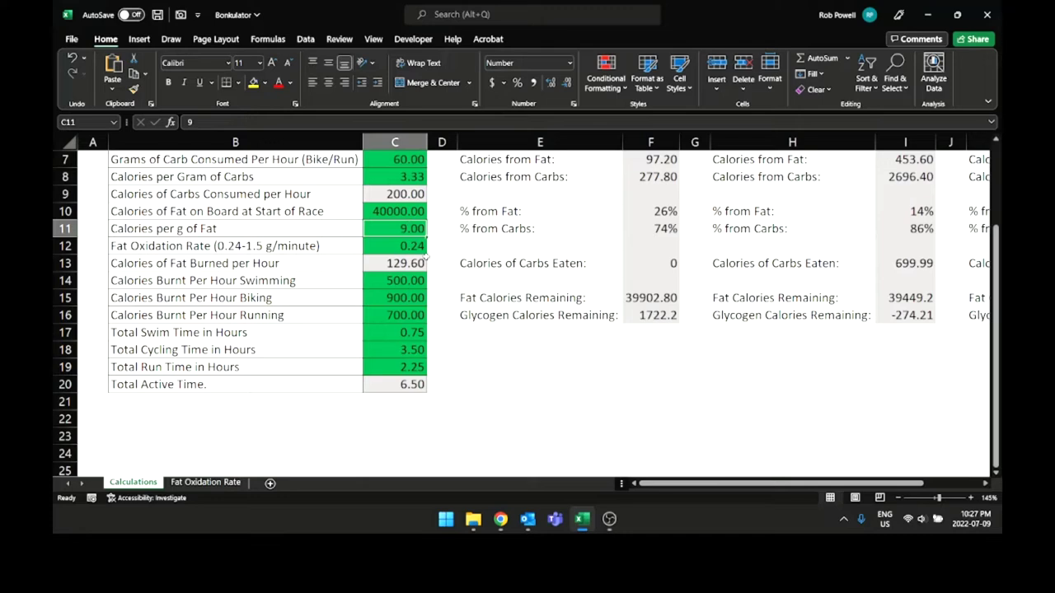
pyautogui.click(406, 247)
pyautogui.click(408, 229)
pyautogui.click(407, 333)
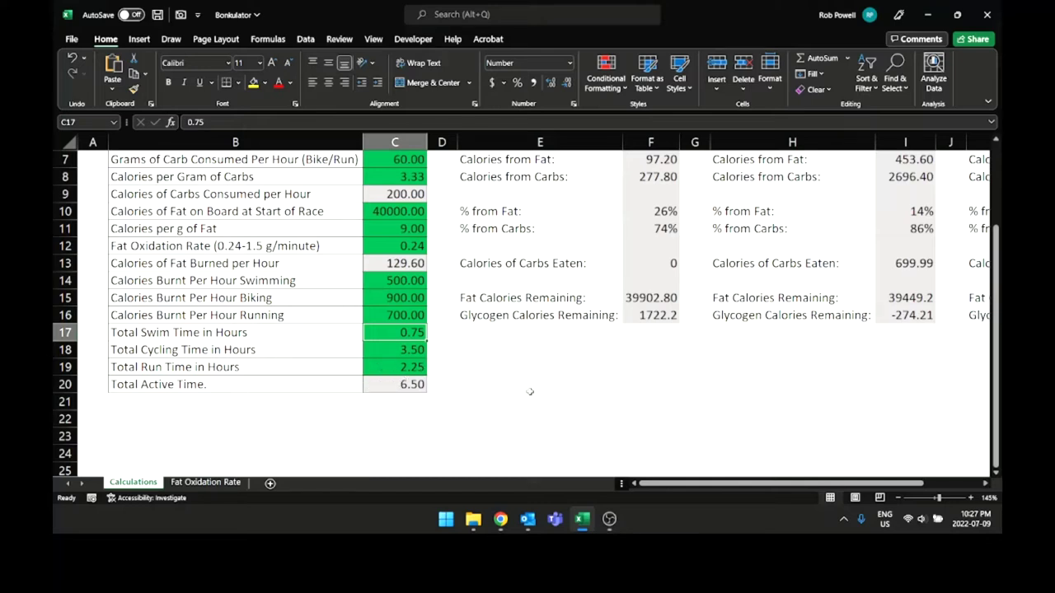
pyautogui.click(388, 381)
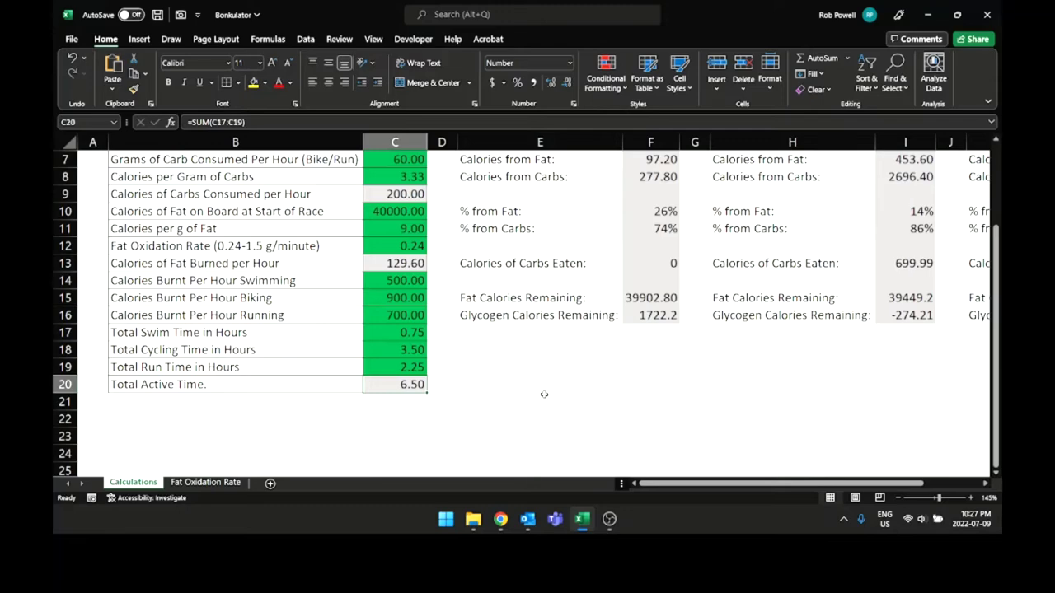
# Bring the Swim, Bike and Run calculation sections into view side by side.
pyautogui.press('Right')
pyautogui.press('Up')
pyautogui.press('Up')
pyautogui.press('Up')
pyautogui.press('Up')
pyautogui.press('Up')
pyautogui.press('Up')
pyautogui.press('Up')
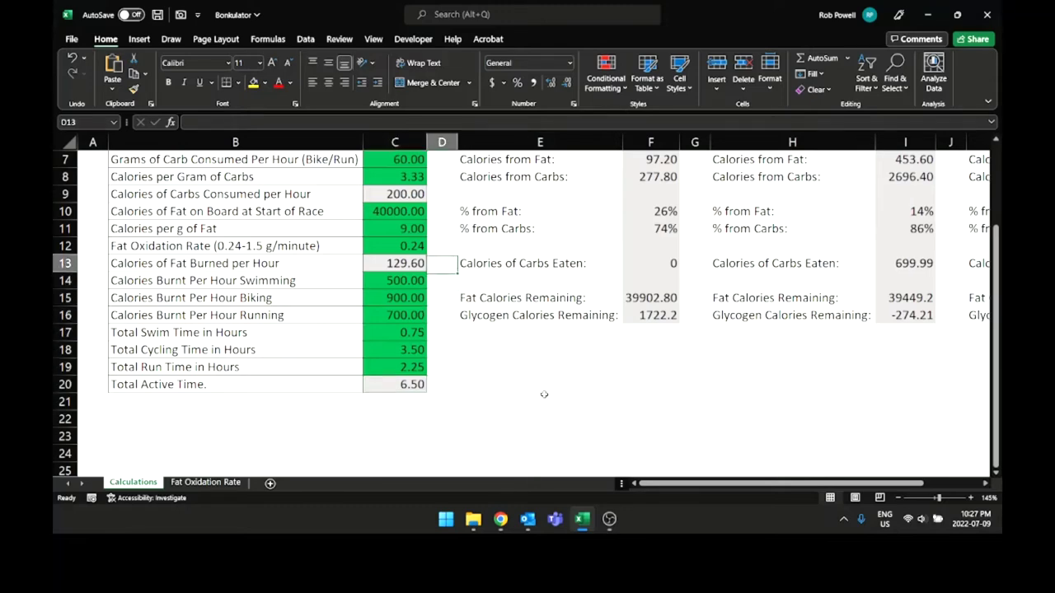
pyautogui.scroll(2, 520, 412)
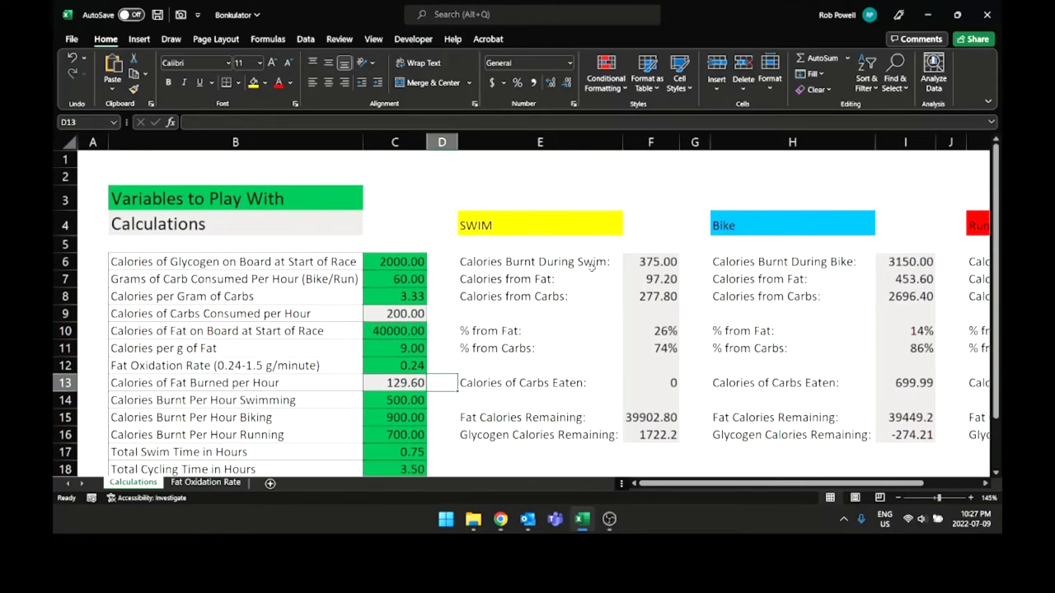
pyautogui.press('Up')
pyautogui.press('Up')
pyautogui.press('Up')
pyautogui.press('Up')
pyautogui.press('Up')
pyautogui.press('Up')
pyautogui.press('Up')
pyautogui.press('Up')
pyautogui.press('Right')
pyautogui.press('Right')
pyautogui.press('Right')
pyautogui.press('Right')
pyautogui.press('Right')
pyautogui.press('Right')
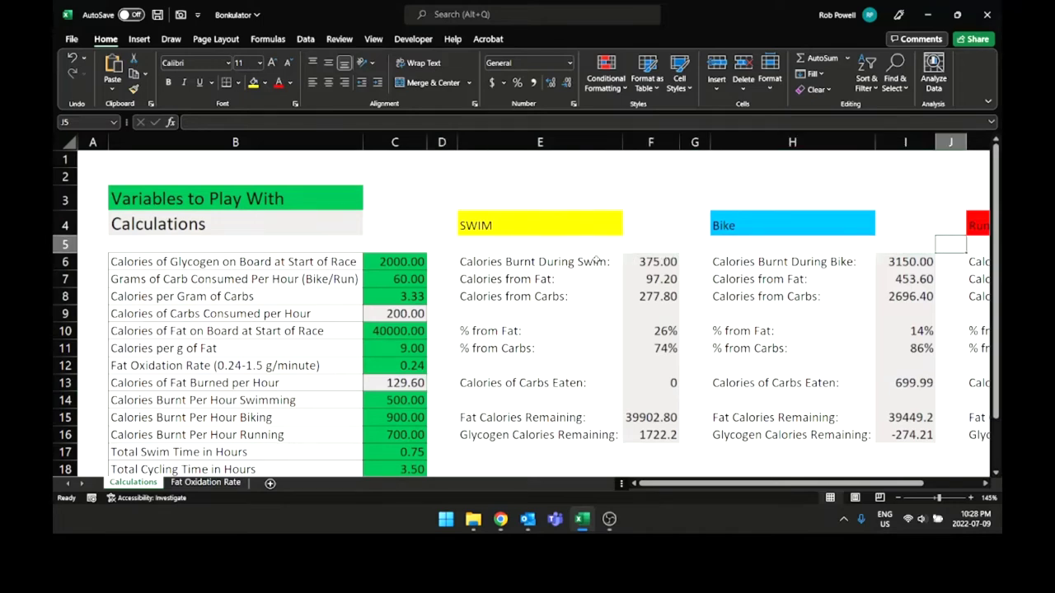
pyautogui.press('Right')
pyautogui.scroll(-1, 251, 245)
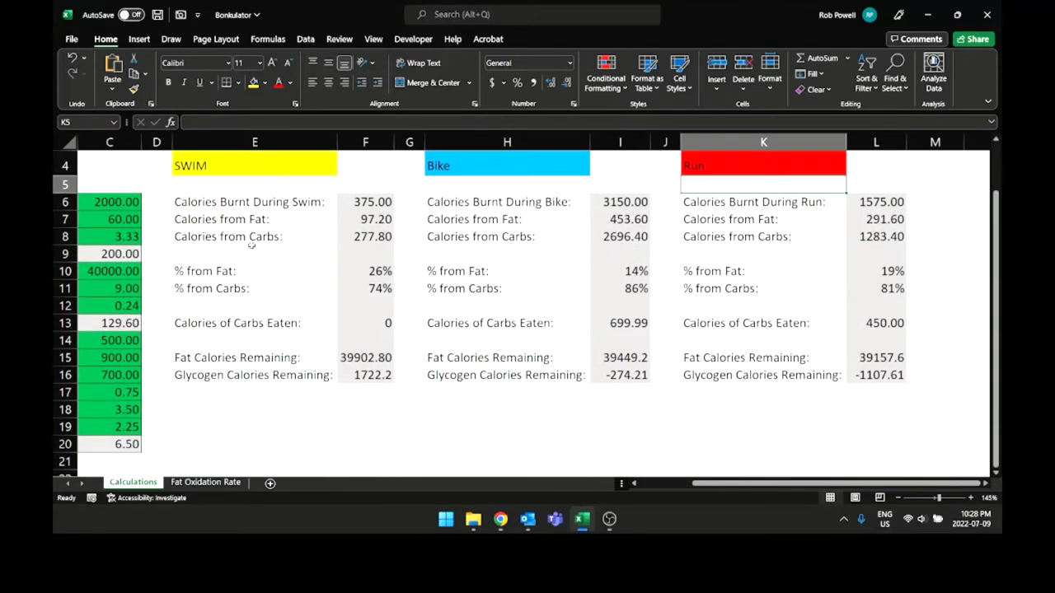
pyautogui.scroll(1, 252, 245)
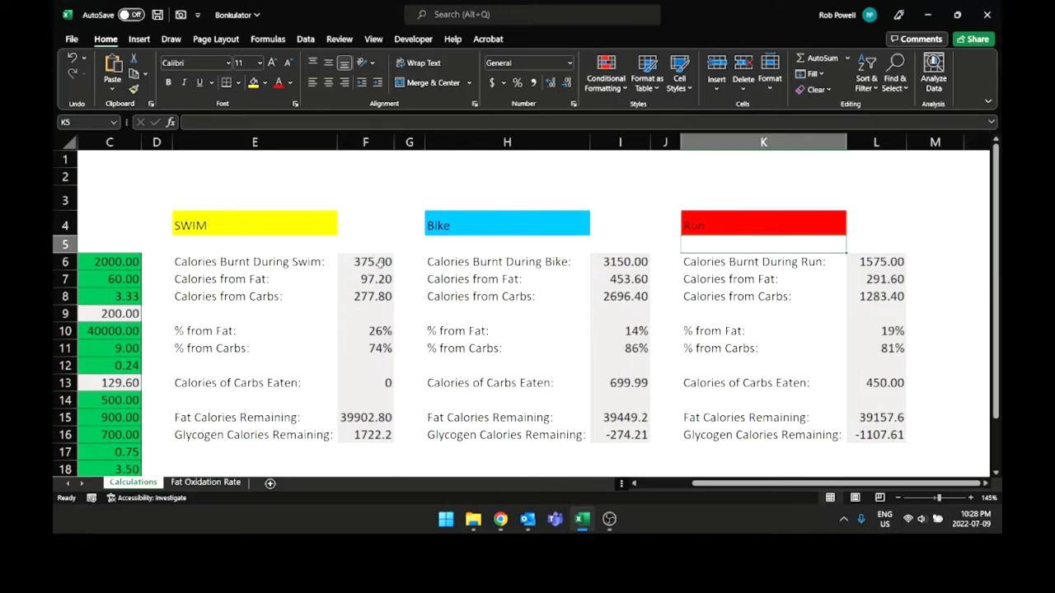
# Inspect the Swim section's calories burnt, fat and carb percentages, carbs eaten and fat calories remaining, along with the fat oxidation rate input.
pyautogui.click(378, 262)
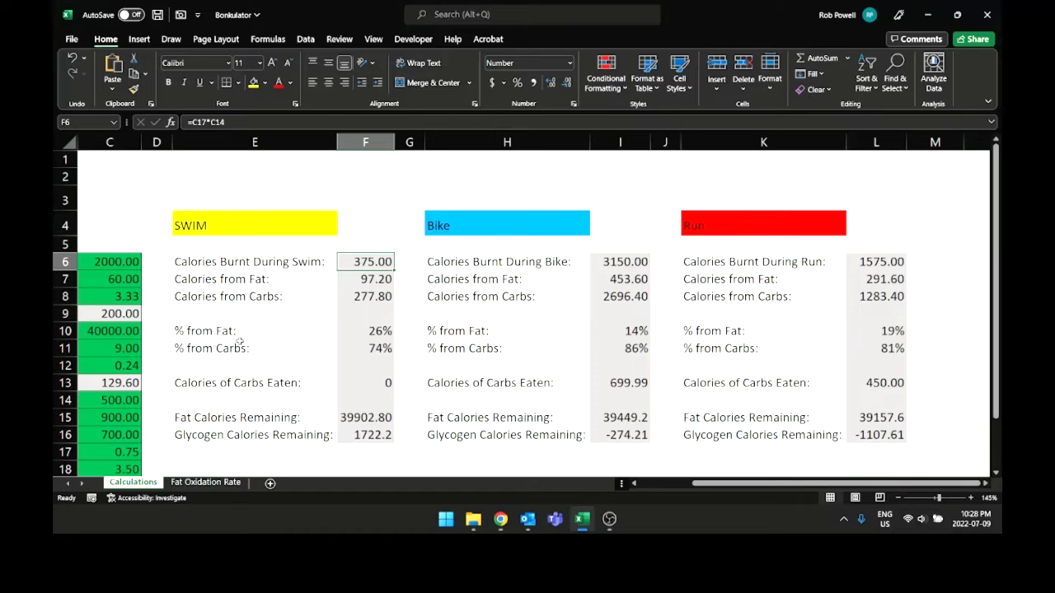
pyautogui.click(378, 348)
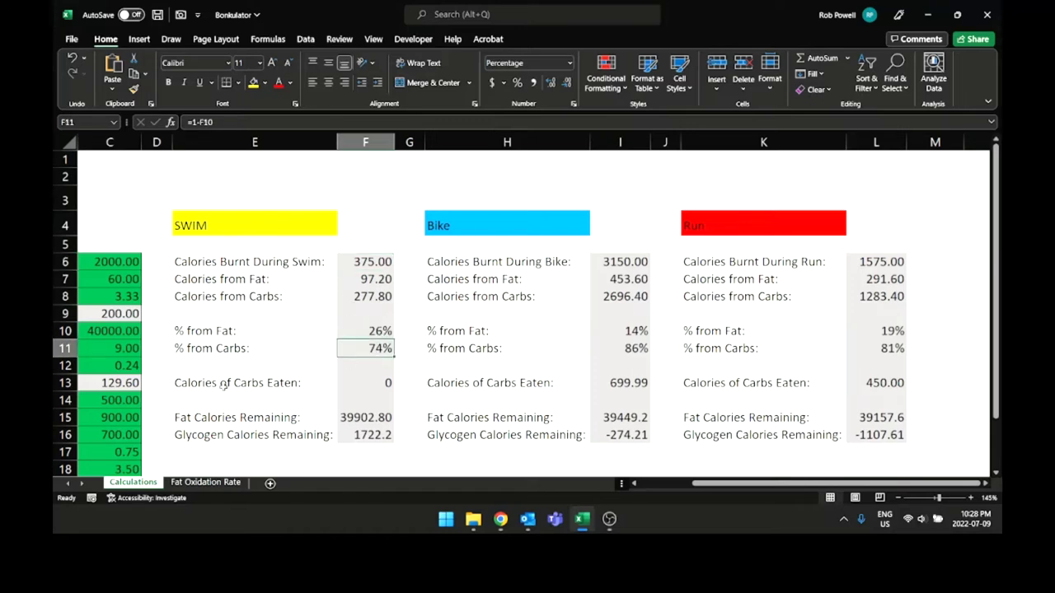
pyautogui.click(119, 366)
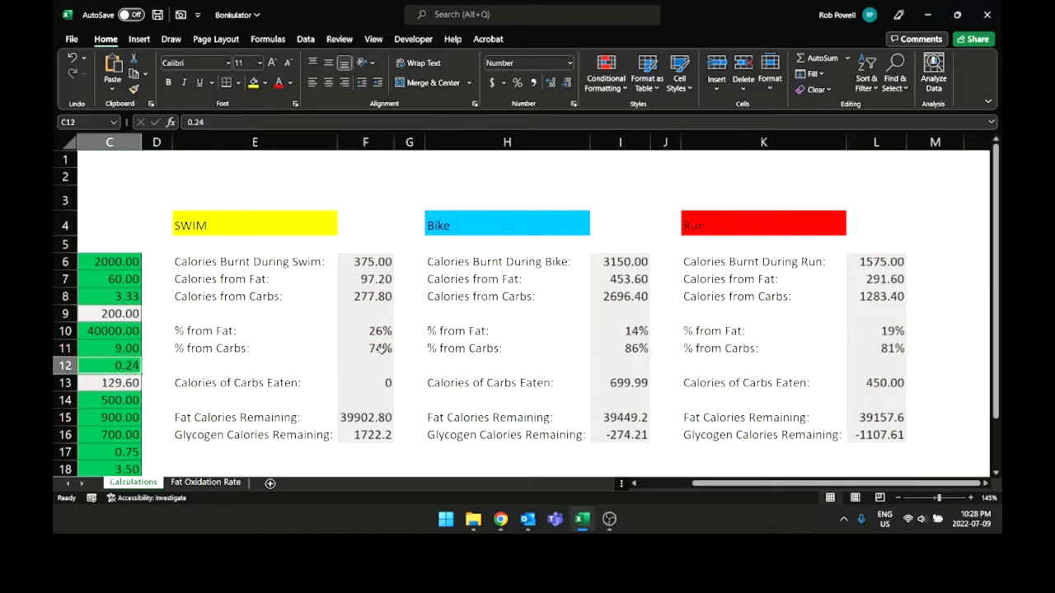
pyautogui.moveTo(375, 348); pyautogui.dragTo(375, 331)
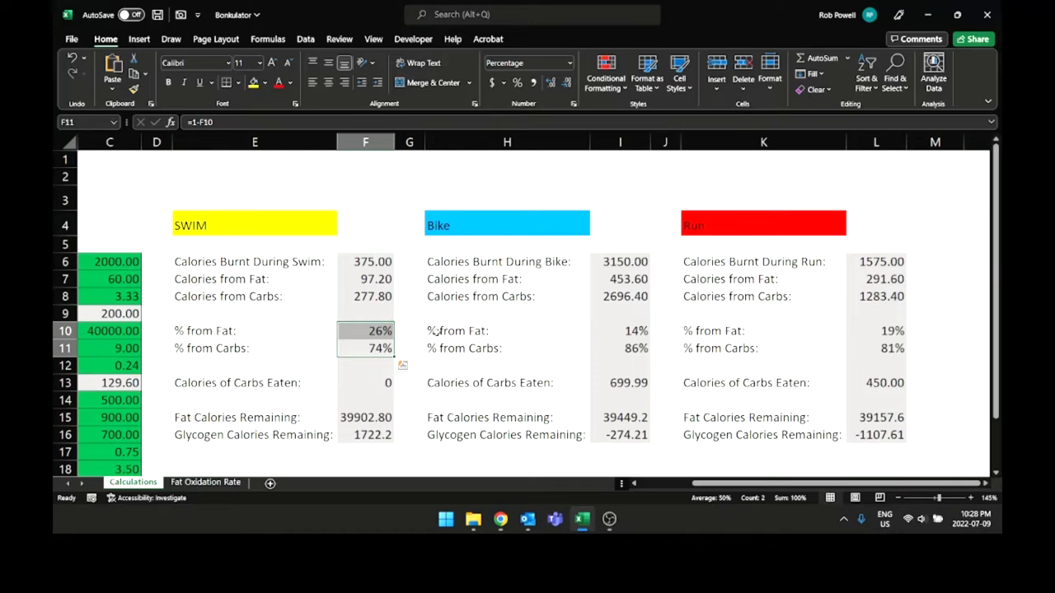
pyautogui.click(368, 350)
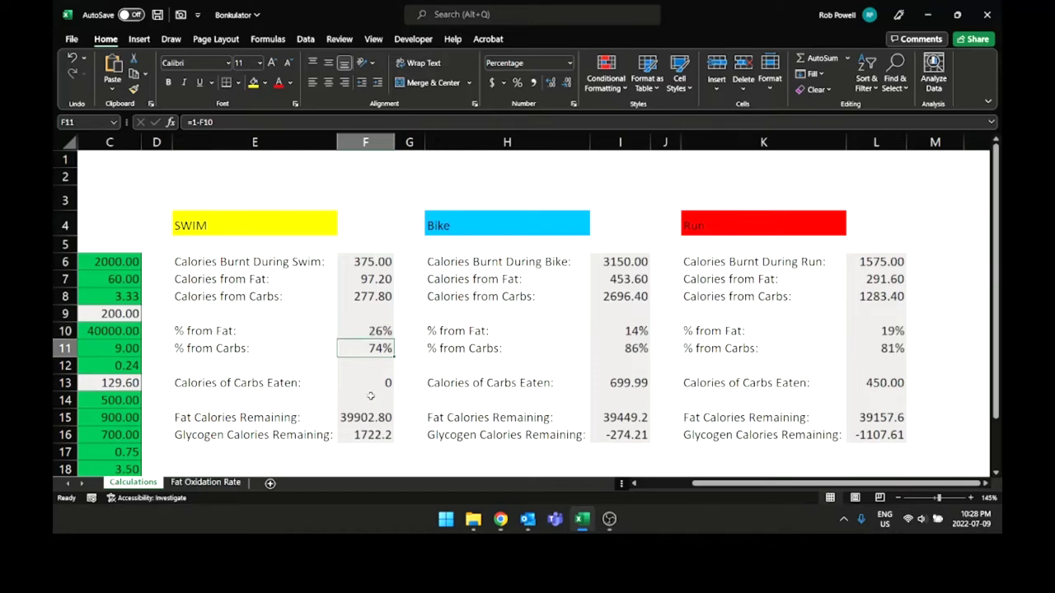
pyautogui.scroll(-1, 363, 453)
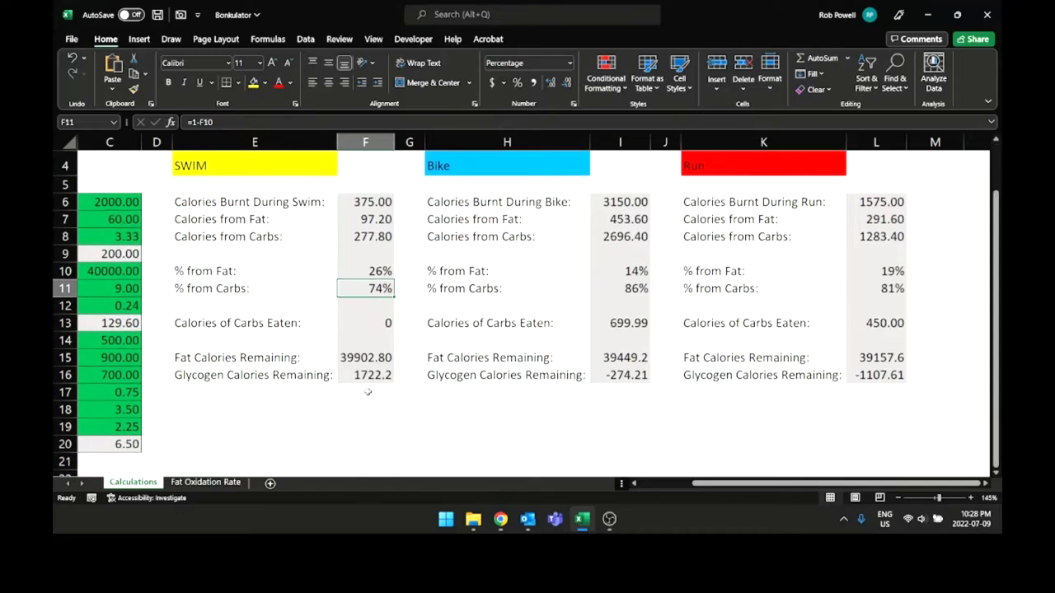
pyautogui.click(371, 319)
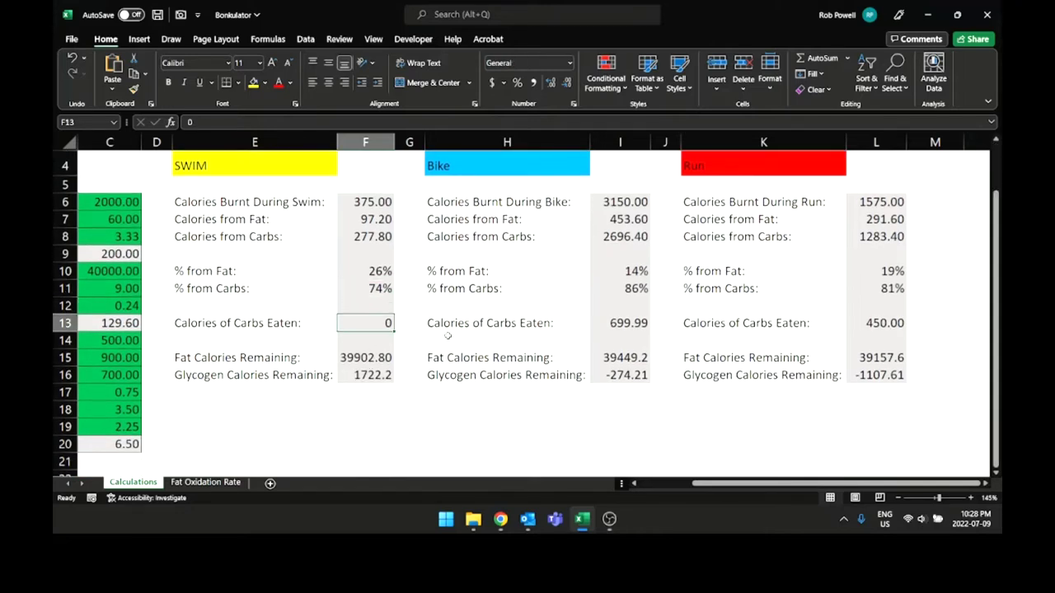
pyautogui.click(377, 397)
pyautogui.click(351, 408)
pyautogui.click(305, 396)
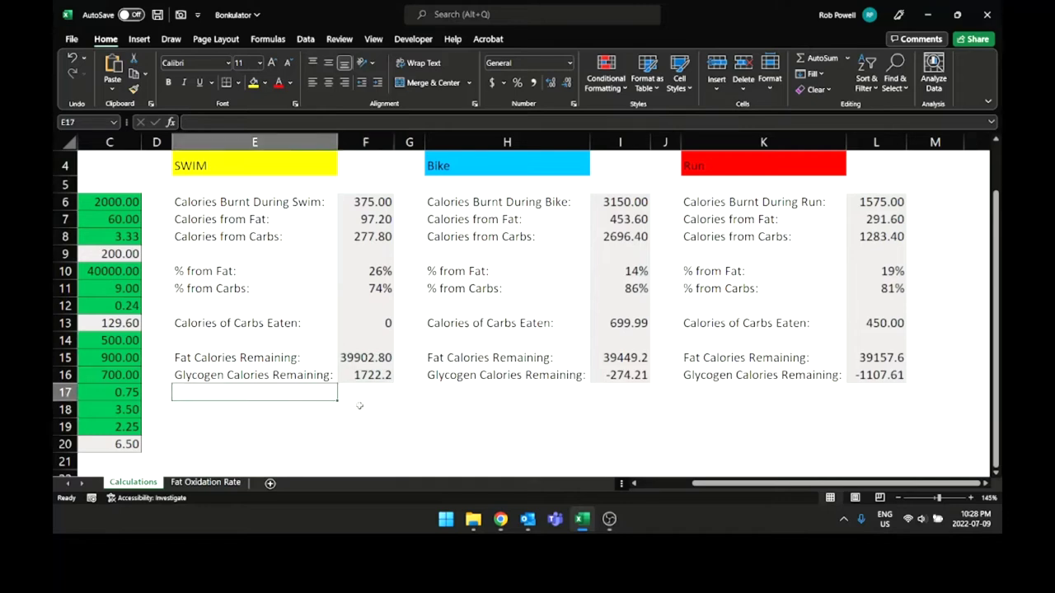
pyautogui.click(365, 359)
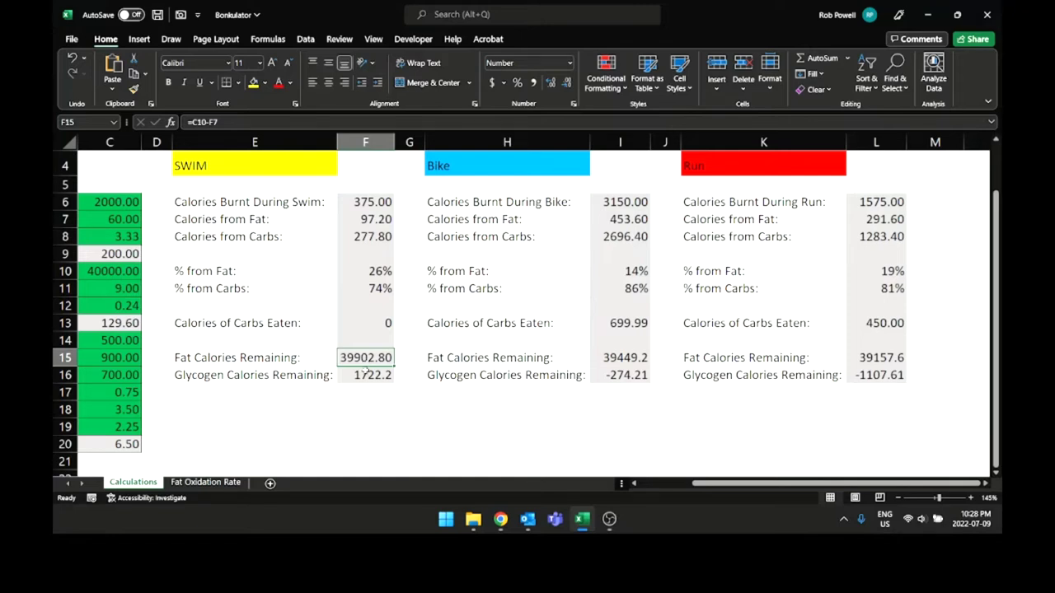
# Inspect the Swim section's glycogen calories remaining and its formula, along with the neighbouring carb and fat results.
pyautogui.click(364, 374)
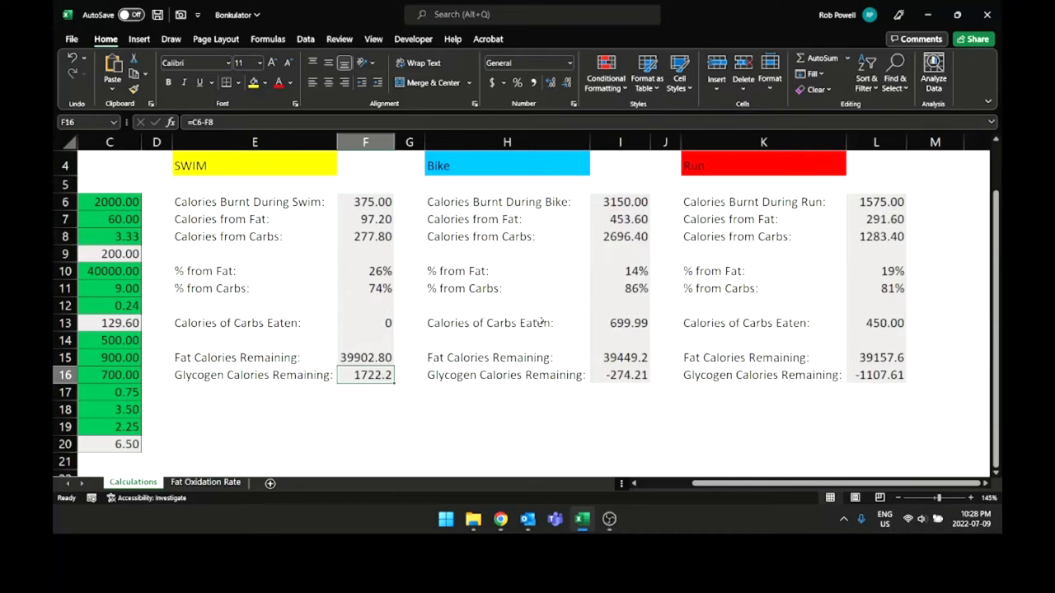
pyautogui.press('Up')
pyautogui.press('Up')
pyautogui.press('Up')
pyautogui.press('Down')
pyautogui.press('Down')
pyautogui.press('Down')
pyautogui.press('Down')
pyautogui.press('Up')
pyautogui.press('Down')
pyautogui.press('Down')
pyautogui.press('Down')
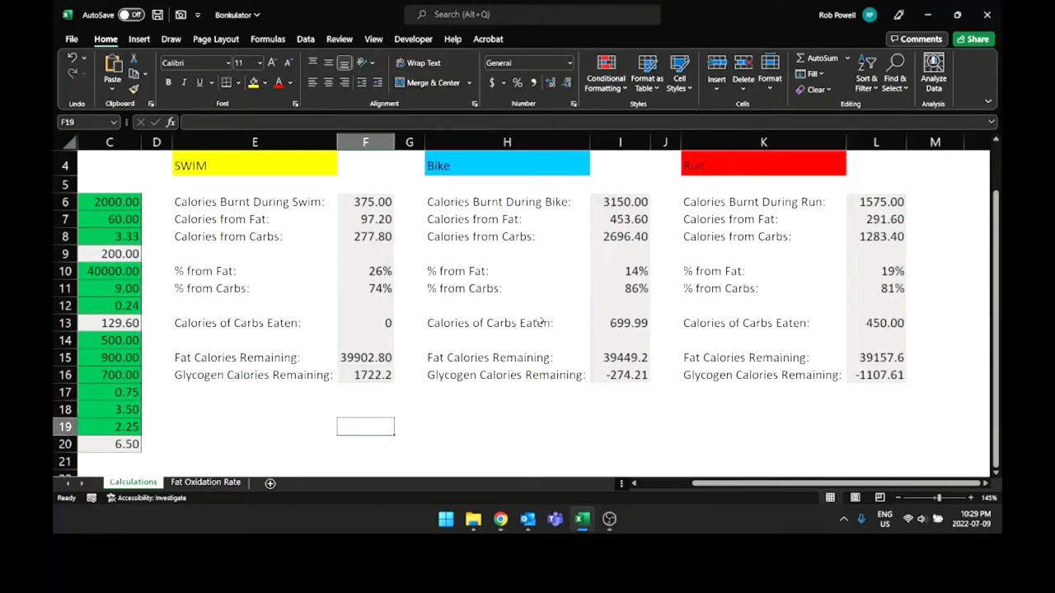
# Examine the Bike section's calories burnt, fat and carb percentages, and glycogen calories remaining.
pyautogui.scroll(1, 716, 253)
pyautogui.click(627, 262)
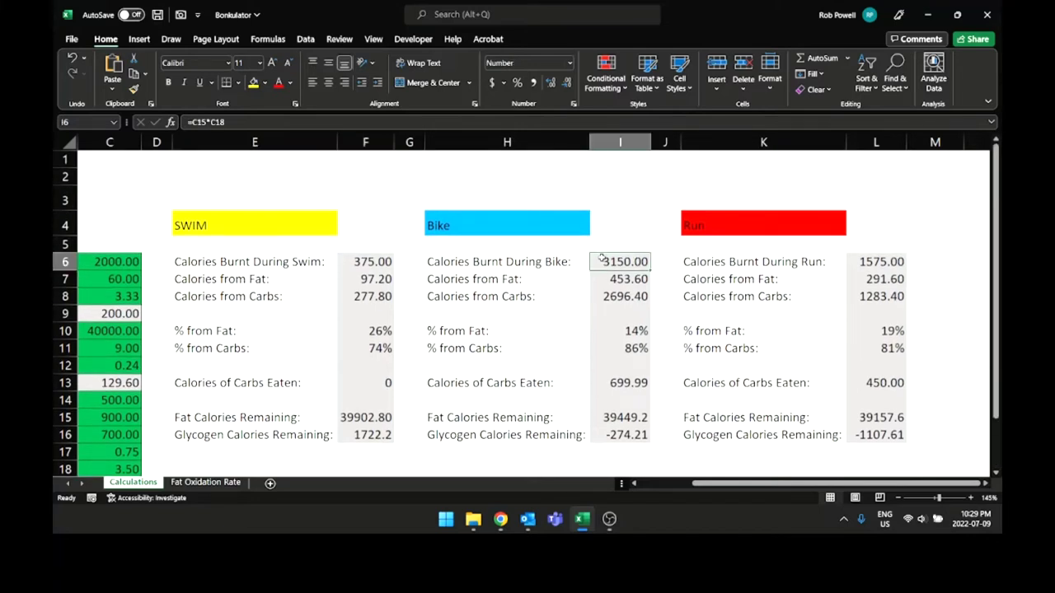
pyautogui.scroll(-1, 736, 307)
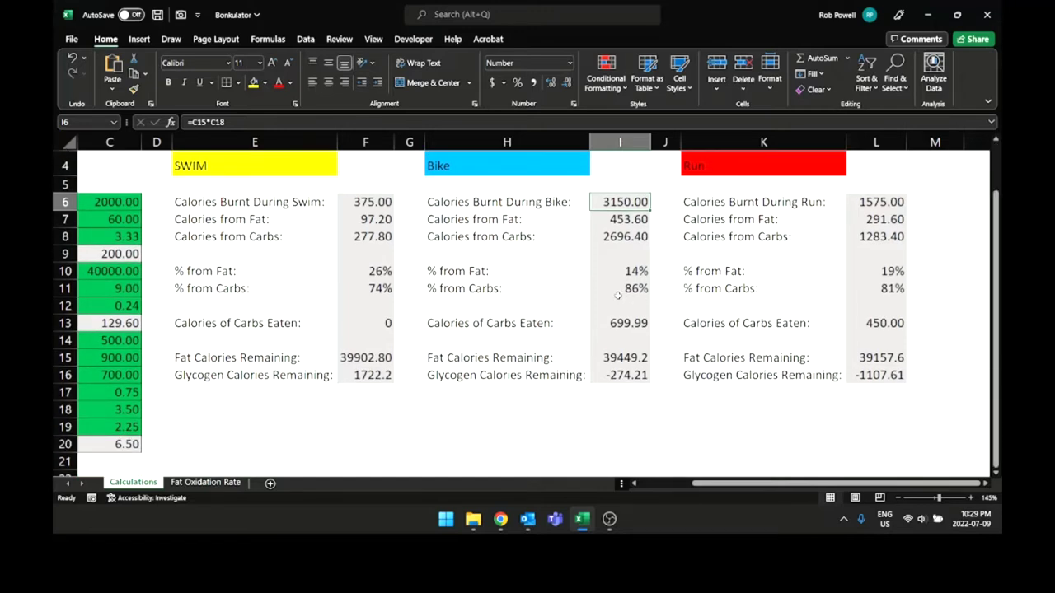
pyautogui.moveTo(629, 290); pyautogui.dragTo(629, 272)
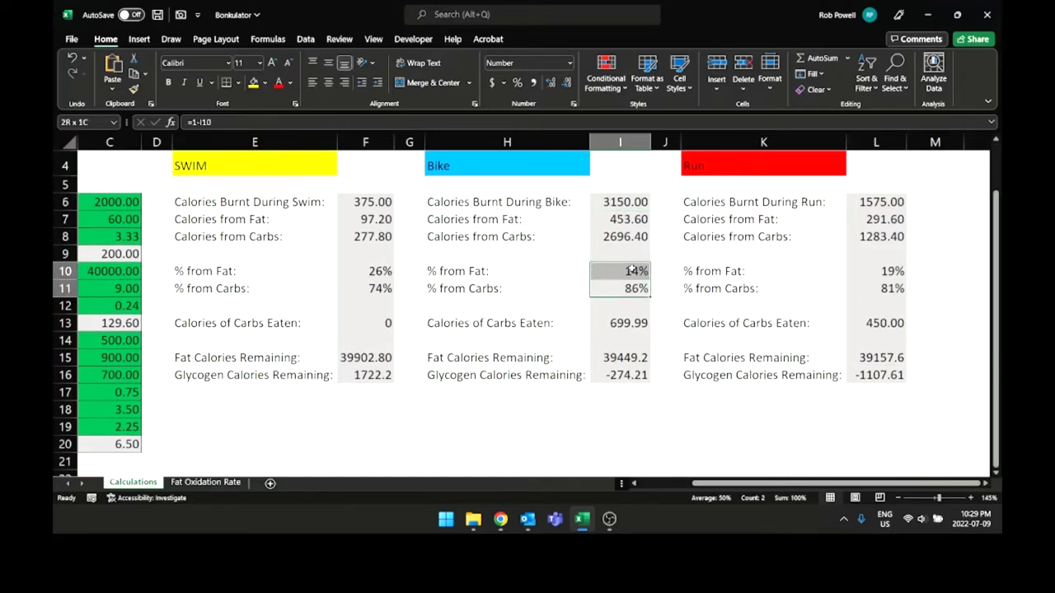
pyautogui.click(713, 281)
pyautogui.press('Left')
pyautogui.press('Left')
pyautogui.press('Up')
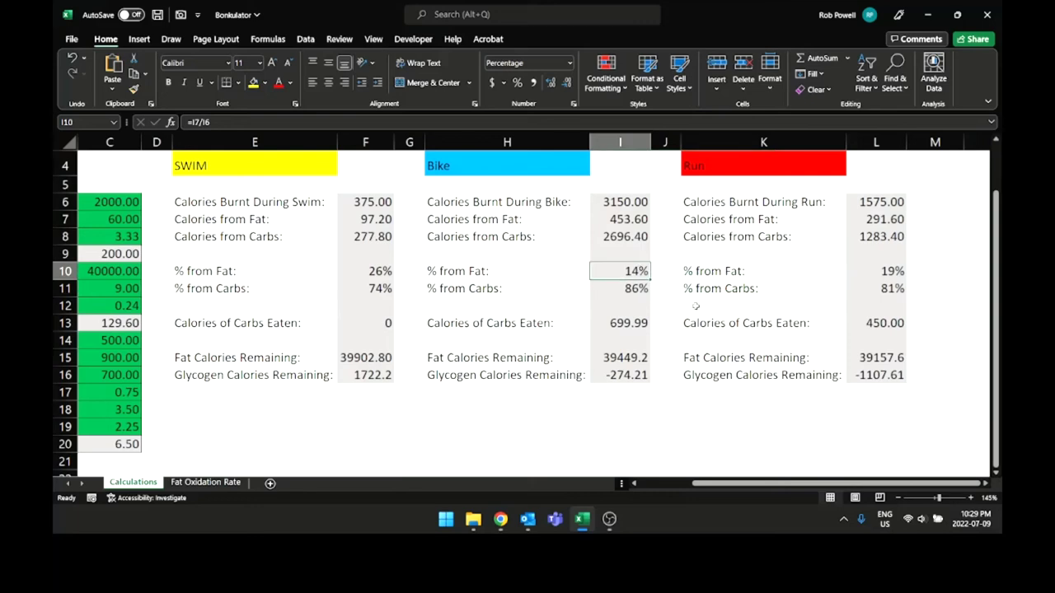
pyautogui.click(627, 288)
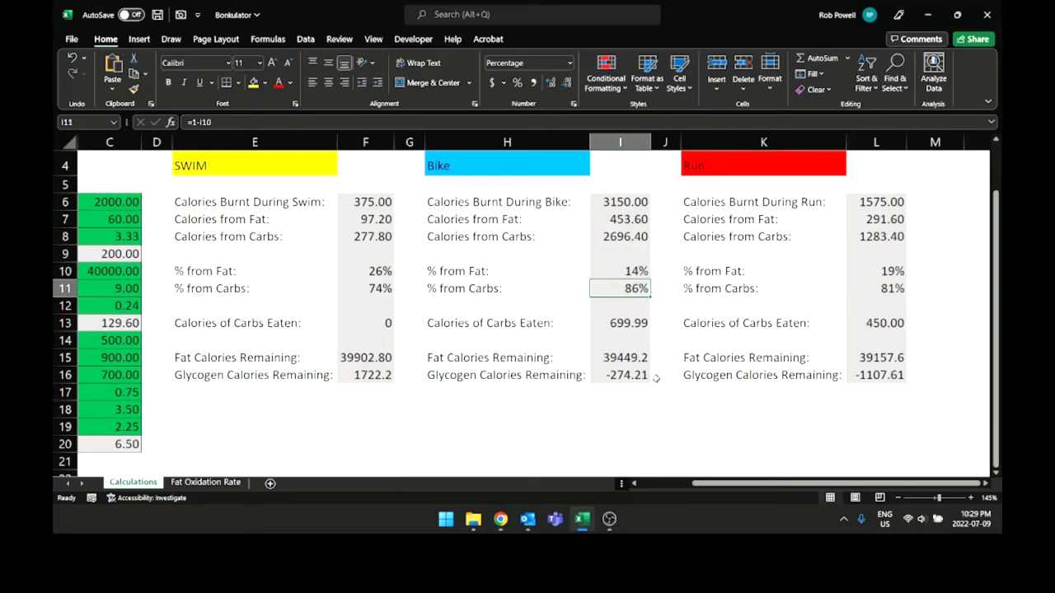
pyautogui.click(622, 376)
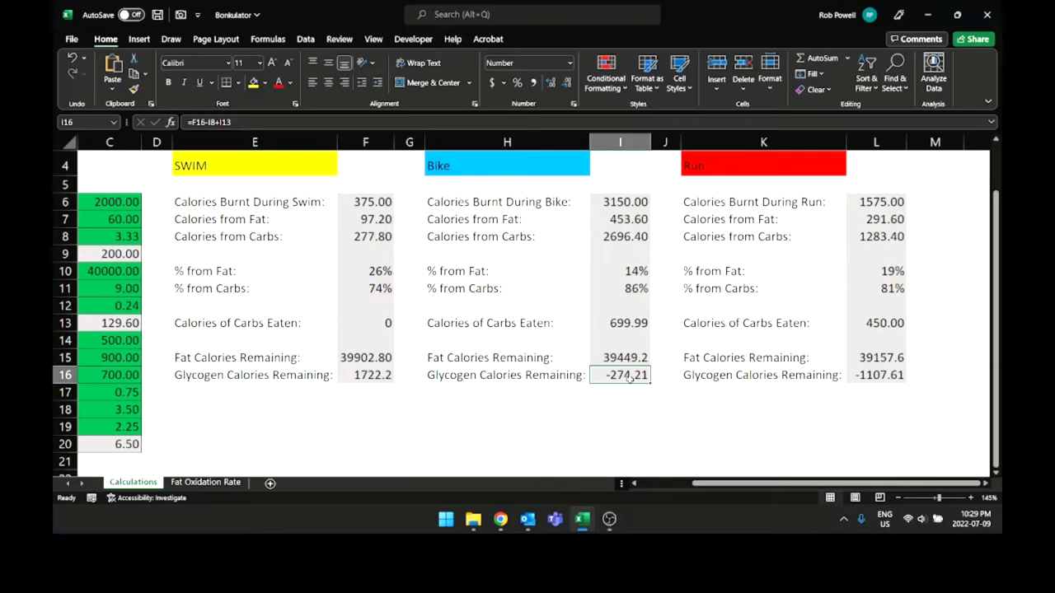
# Inspect the fat and glycogen calories remaining at the end of the Run section.
pyautogui.press('Up')
pyautogui.press('Right')
pyautogui.press('Right')
pyautogui.press('Right')
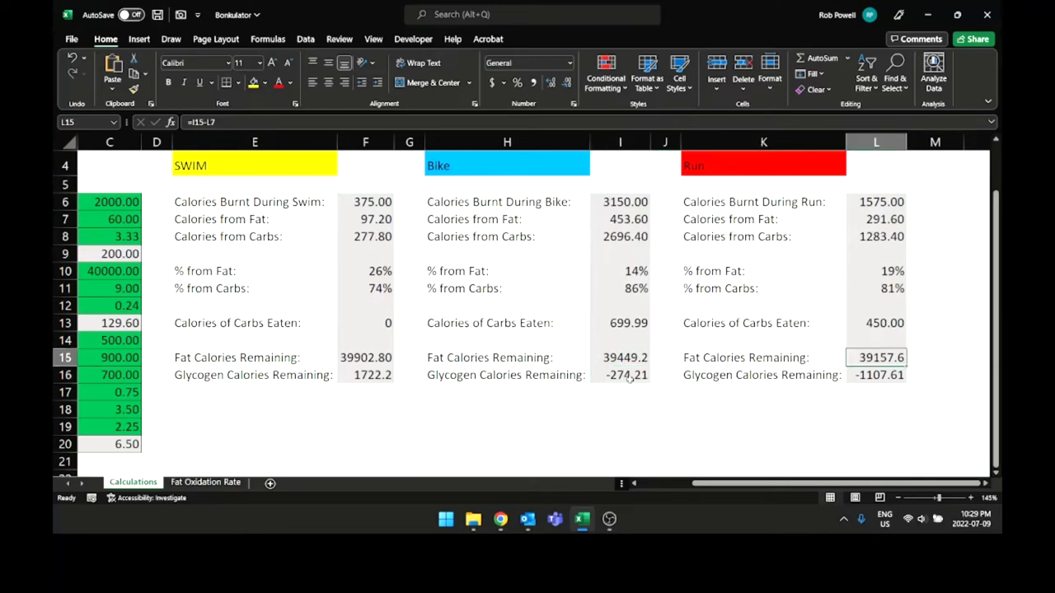
pyautogui.press('Down')
pyautogui.press('Right')
pyautogui.press('Left')
pyautogui.press('Right')
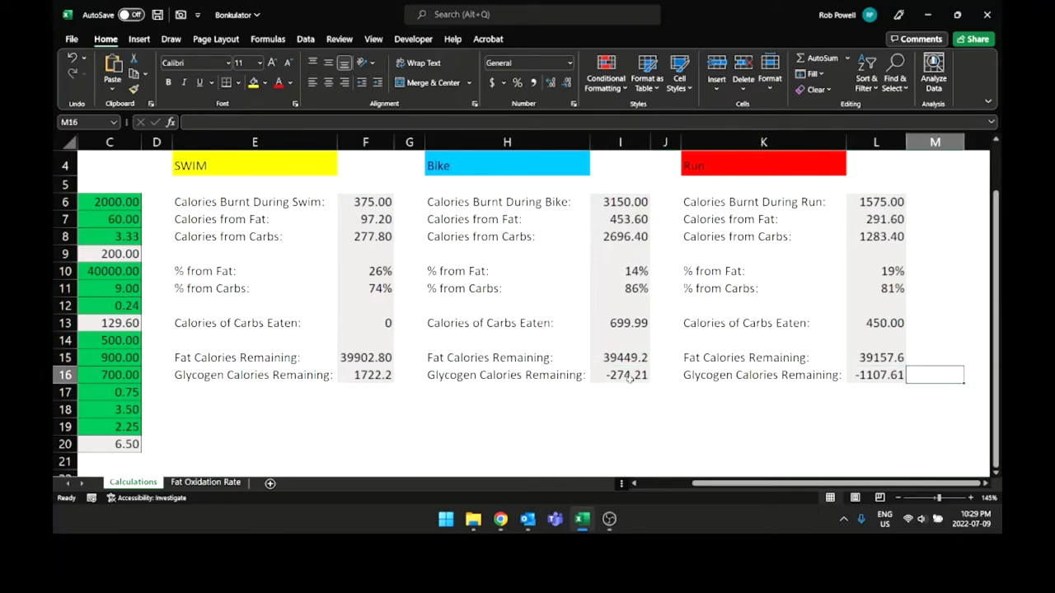
pyautogui.press('Right')
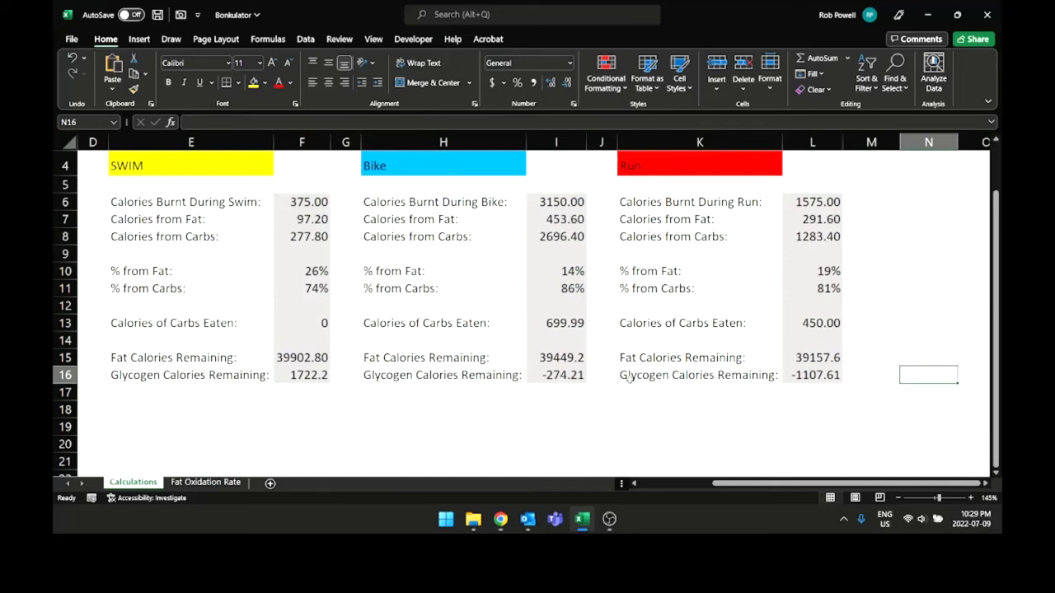
pyautogui.press('Left')
pyautogui.press('Left')
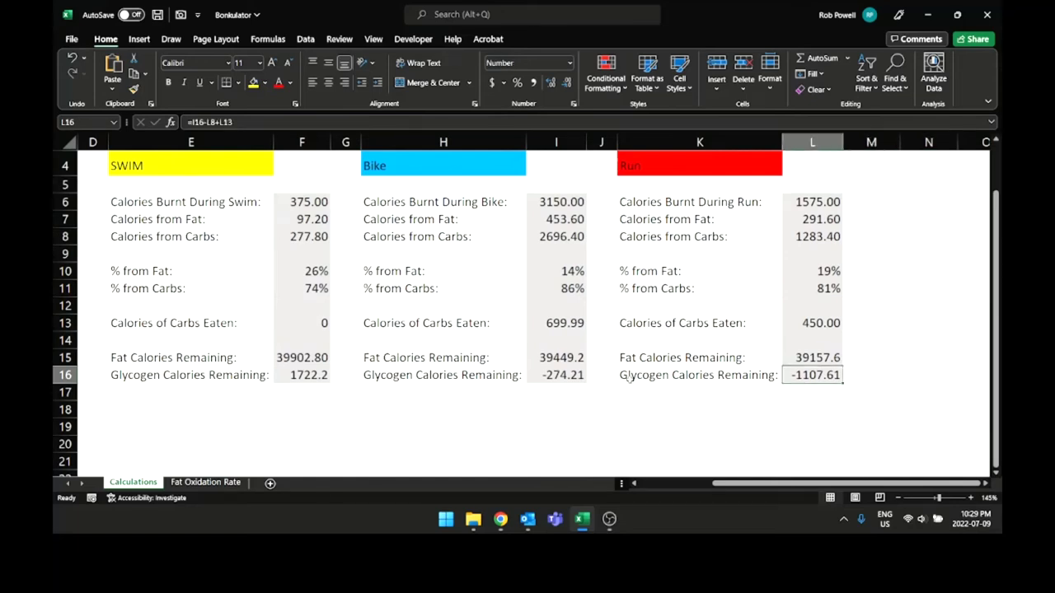
# Return to the input variables and look through them from hourly carb intake down to the hourly calorie burn for running.
pyautogui.press('Left')
pyautogui.press('Left')
pyautogui.press('Left')
pyautogui.press('Left')
pyautogui.press('Left')
pyautogui.press('Left')
pyautogui.press('Left')
pyautogui.press('Left')
pyautogui.press('Left')
pyautogui.press('Left')
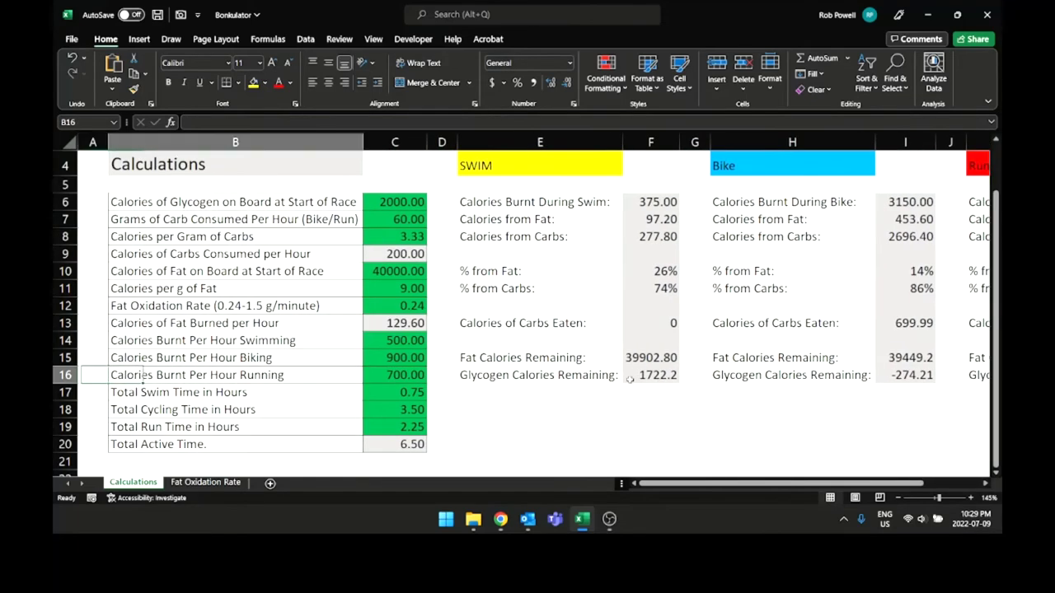
pyautogui.press('Up')
pyautogui.press('Up')
pyautogui.press('Up')
pyautogui.press('Up')
pyautogui.press('Up')
pyautogui.press('Up')
pyautogui.press('Up')
pyautogui.press('Up')
pyautogui.press('Up')
pyautogui.press('Right')
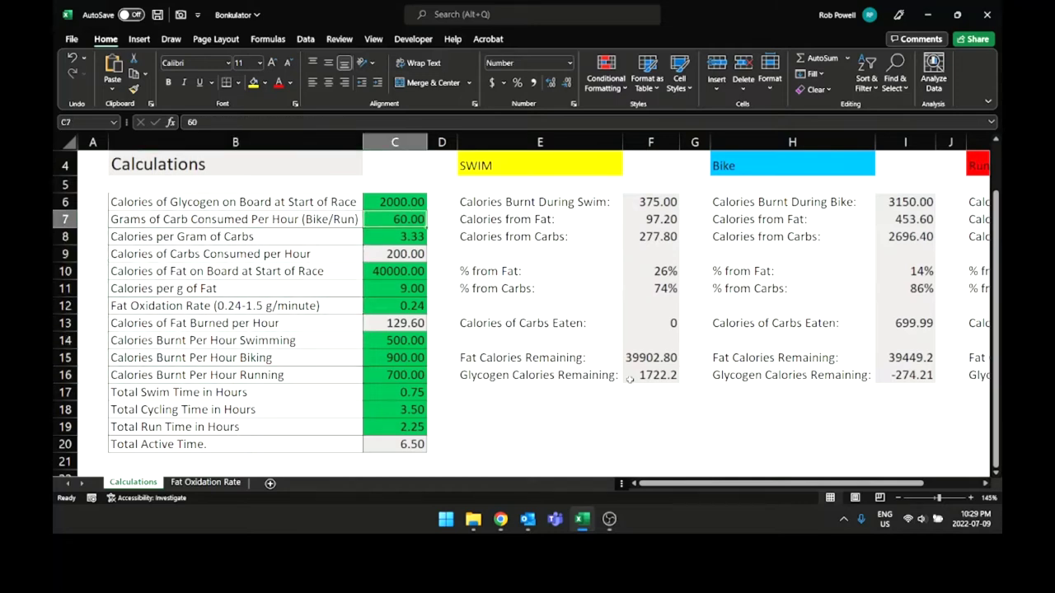
pyautogui.press('Down')
pyautogui.press('Down')
pyautogui.press('Down')
pyautogui.press('Down')
pyautogui.press('Down')
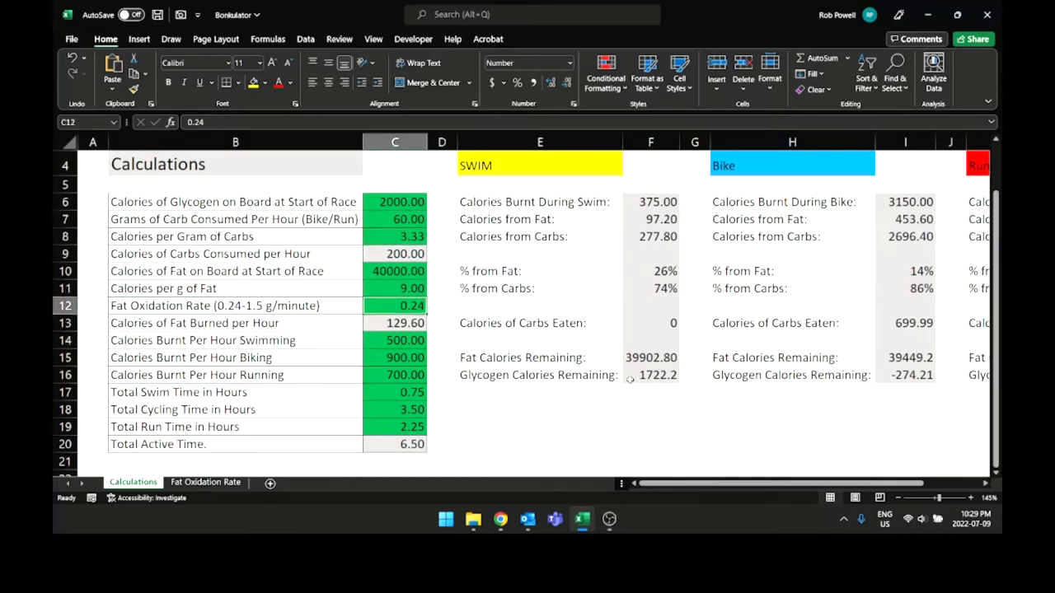
pyautogui.press('Down')
pyautogui.press('Down')
pyautogui.press('Down')
pyautogui.press('Down')
pyautogui.press('Down')
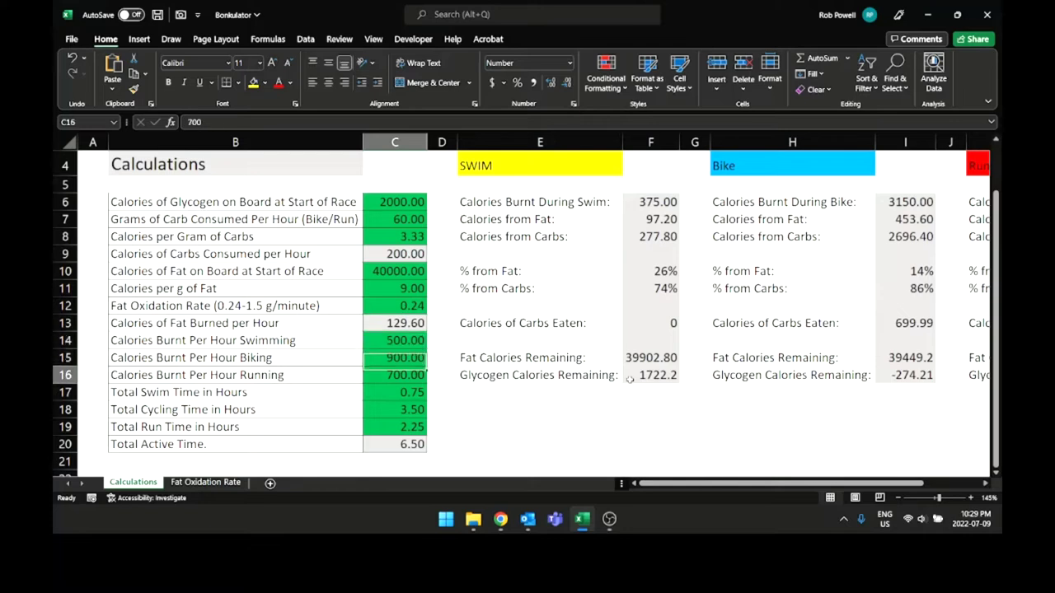
# Set the grams of carb consumed per hour for bike and run to 90.
pyautogui.press('Up')
pyautogui.press('Up')
pyautogui.press('Up')
pyautogui.press('Up')
pyautogui.press('Up')
pyautogui.press('Up')
pyautogui.press('Up')
pyautogui.press('Up')
pyautogui.press('Up')
pyautogui.press('Up')
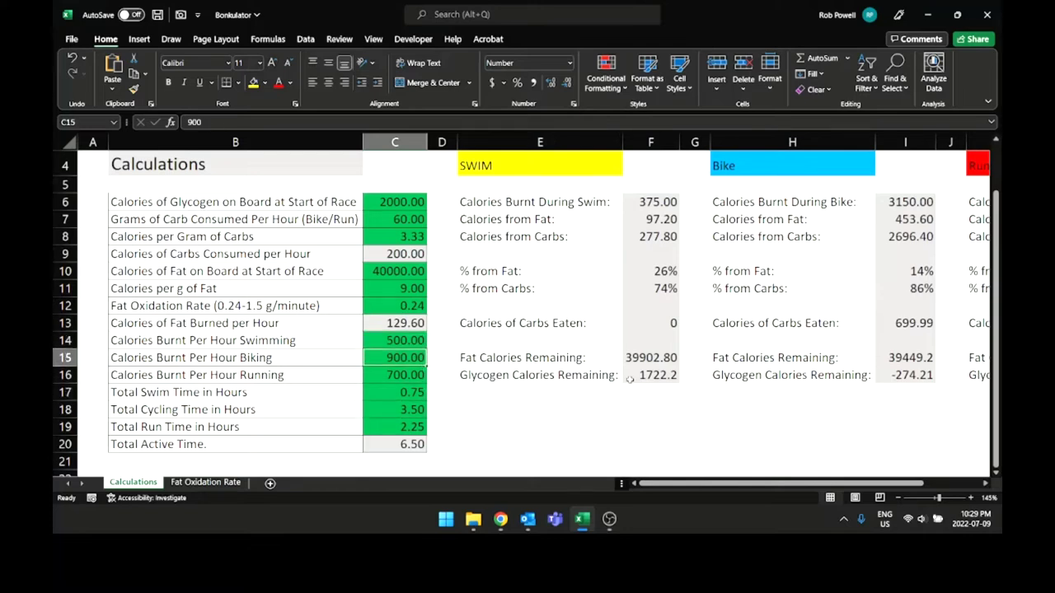
pyautogui.write('90')
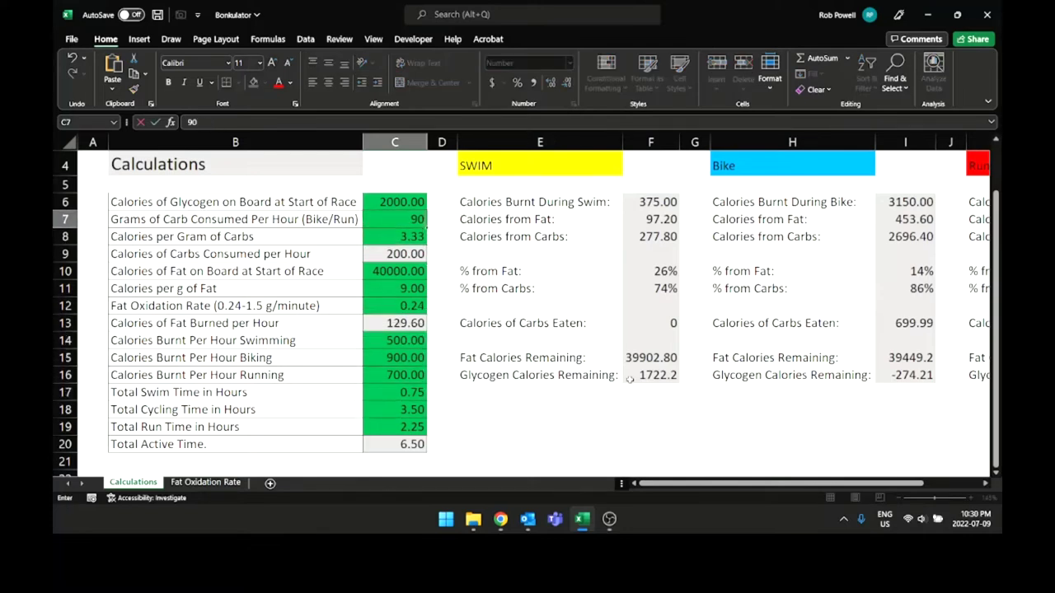
pyautogui.press('Return')
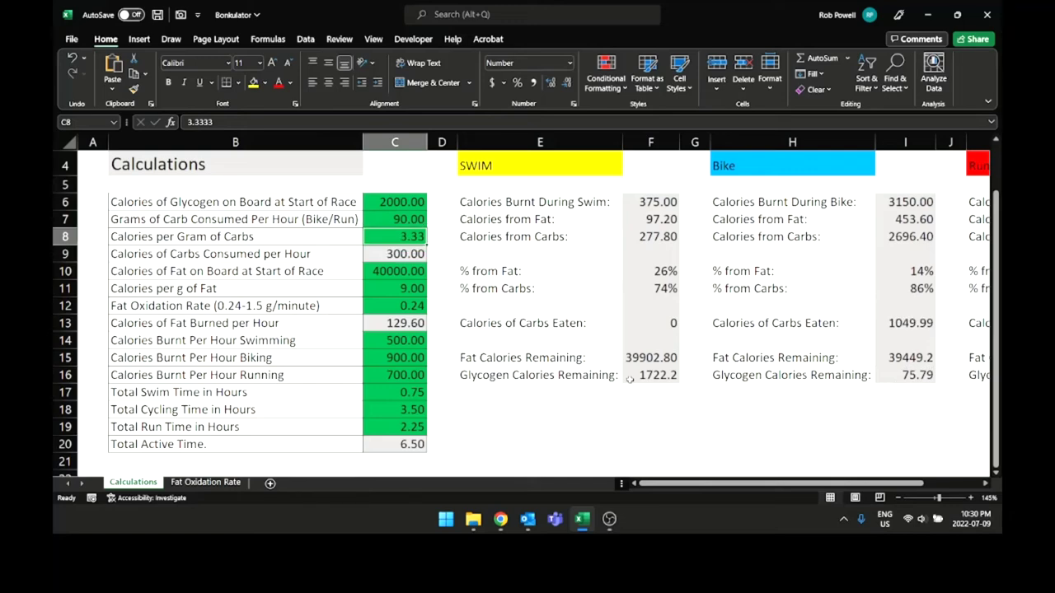
# Check the Run section's glycogen calories remaining with the new hourly carb intake.
pyautogui.press('Right')
pyautogui.press('Right')
pyautogui.press('Right')
pyautogui.press('Right')
pyautogui.press('Right')
pyautogui.press('Right')
pyautogui.press('Right')
pyautogui.press('Right')
pyautogui.press('Right')
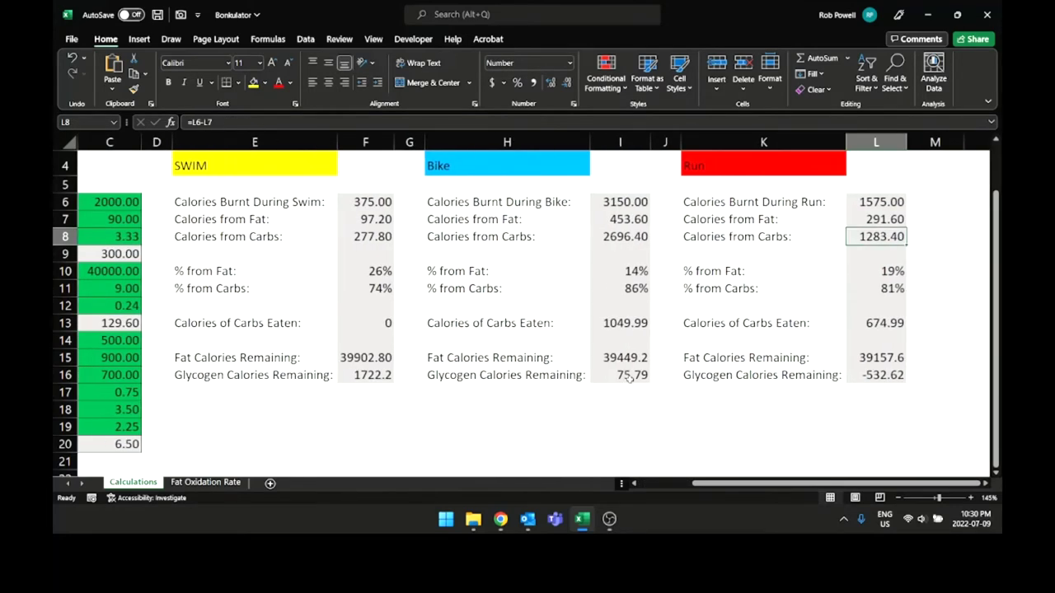
pyautogui.press('Down')
pyautogui.press('Down')
pyautogui.press('Down')
pyautogui.press('Down')
pyautogui.press('Down')
pyautogui.press('Down')
pyautogui.press('Down')
pyautogui.press('Down')
pyautogui.press('Down')
pyautogui.press('Down')
pyautogui.press('Up')
pyautogui.press('Up')
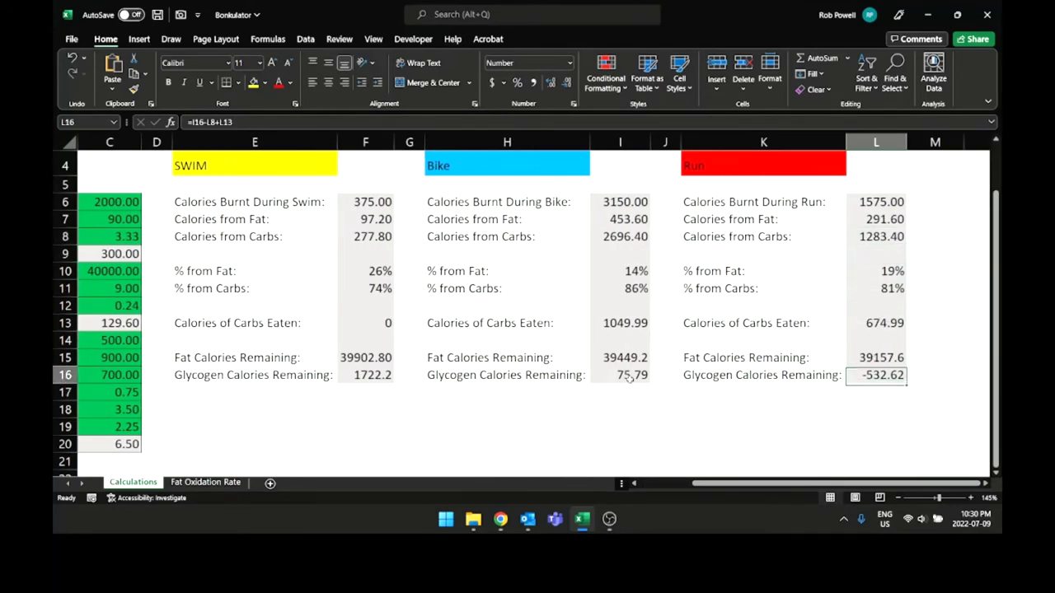
# Go back to the input variables and set the total swim time to 1.6 hours.
pyautogui.press('Left')
pyautogui.press('Left')
pyautogui.press('Left')
pyautogui.press('Left')
pyautogui.press('Left')
pyautogui.press('Left')
pyautogui.press('Left')
pyautogui.press('Left')
pyautogui.press('Left')
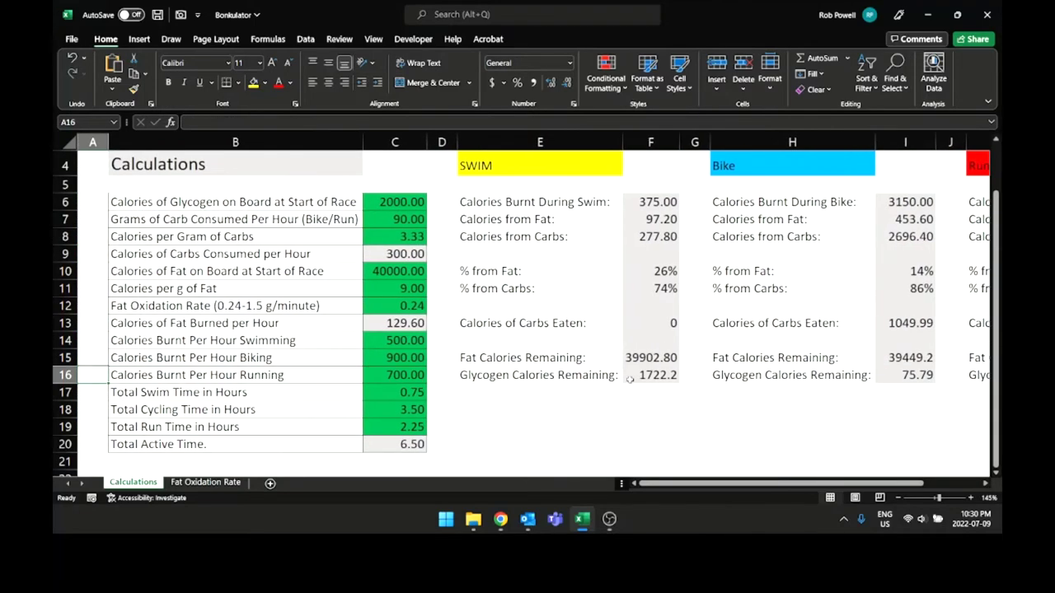
pyautogui.press('Up')
pyautogui.press('Up')
pyautogui.press('Up')
pyautogui.press('Up')
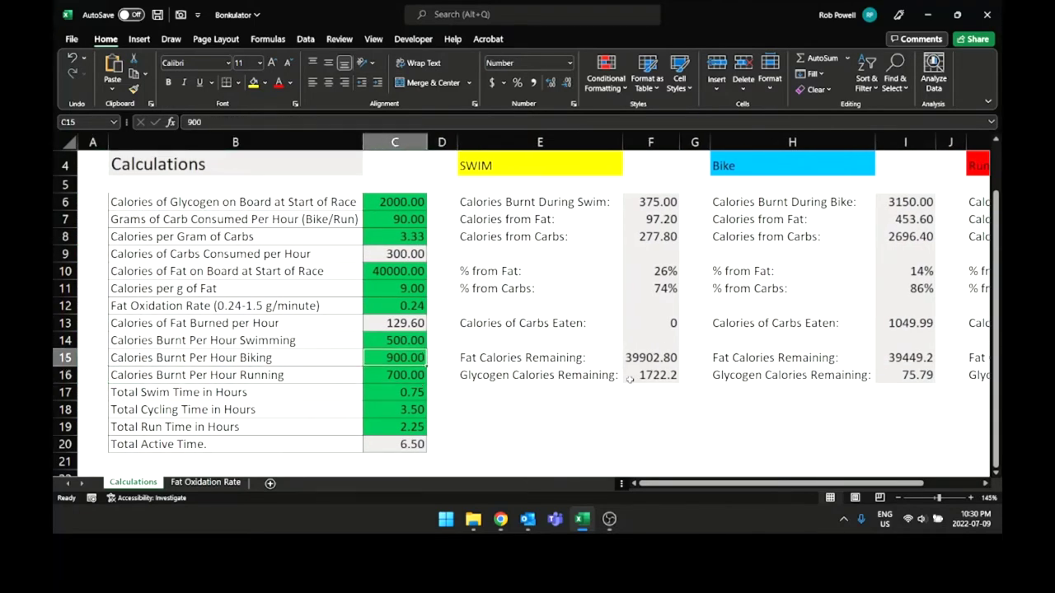
pyautogui.press('Down')
pyautogui.press('Down')
pyautogui.press('Down')
pyautogui.press('Down')
pyautogui.press('Down')
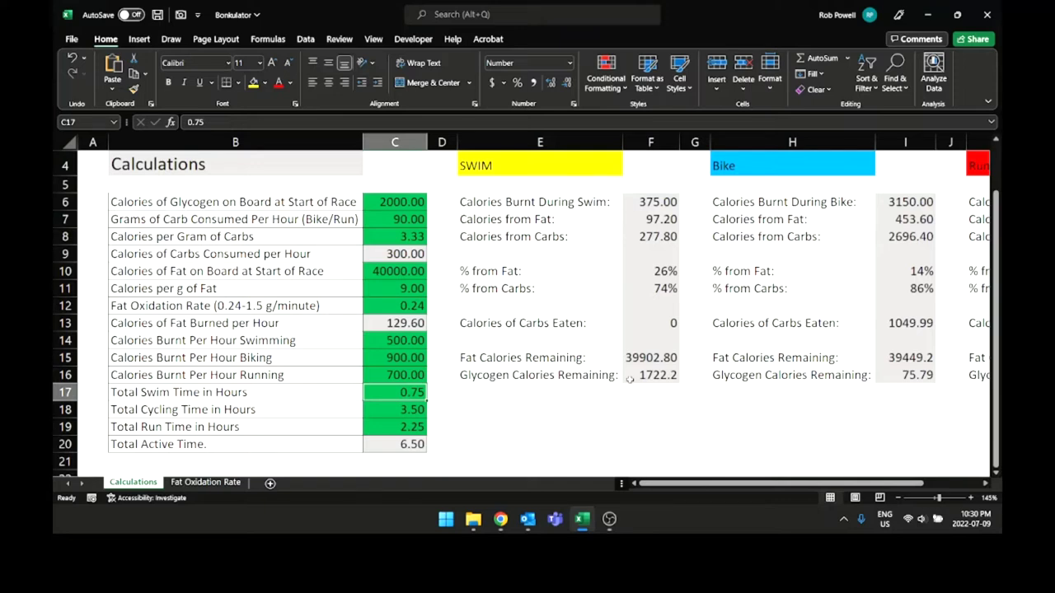
pyautogui.write('1.6')
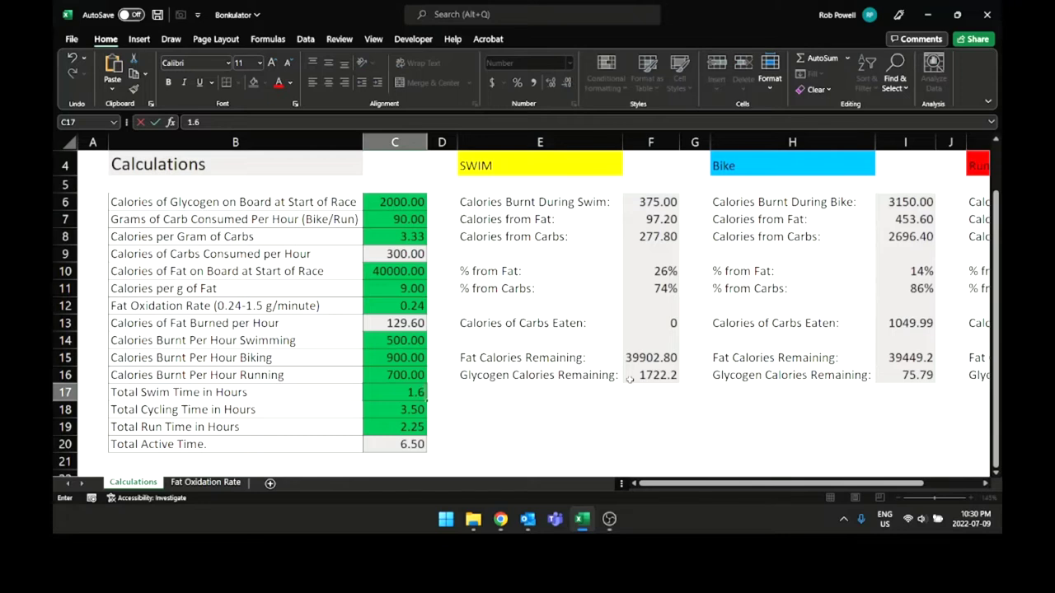
pyautogui.press('Return')
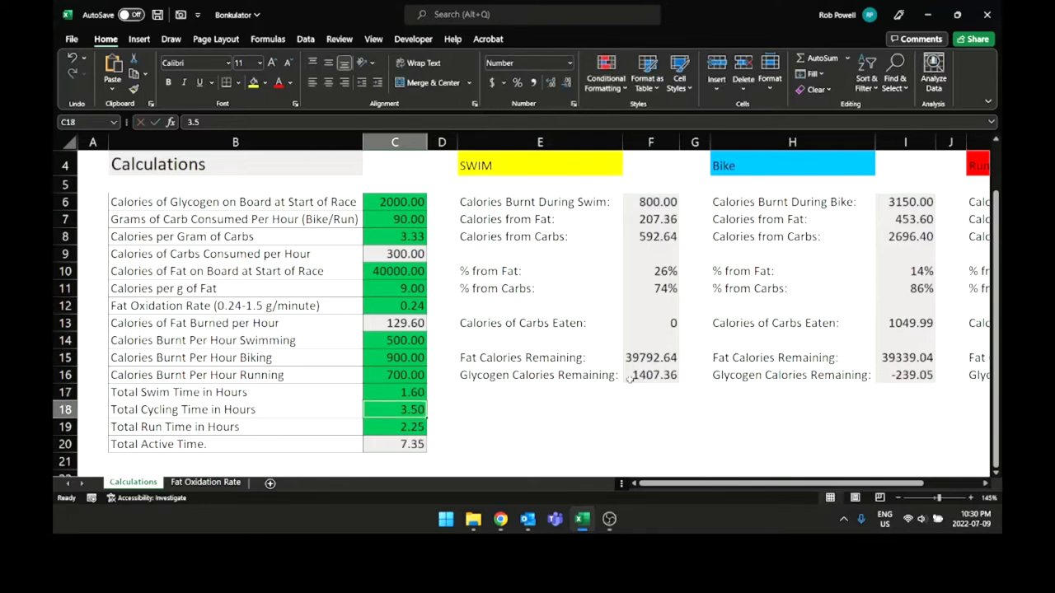
# Set the total cycling time to 7 hours and the total run time to 4.75 hours.
pyautogui.write('7')
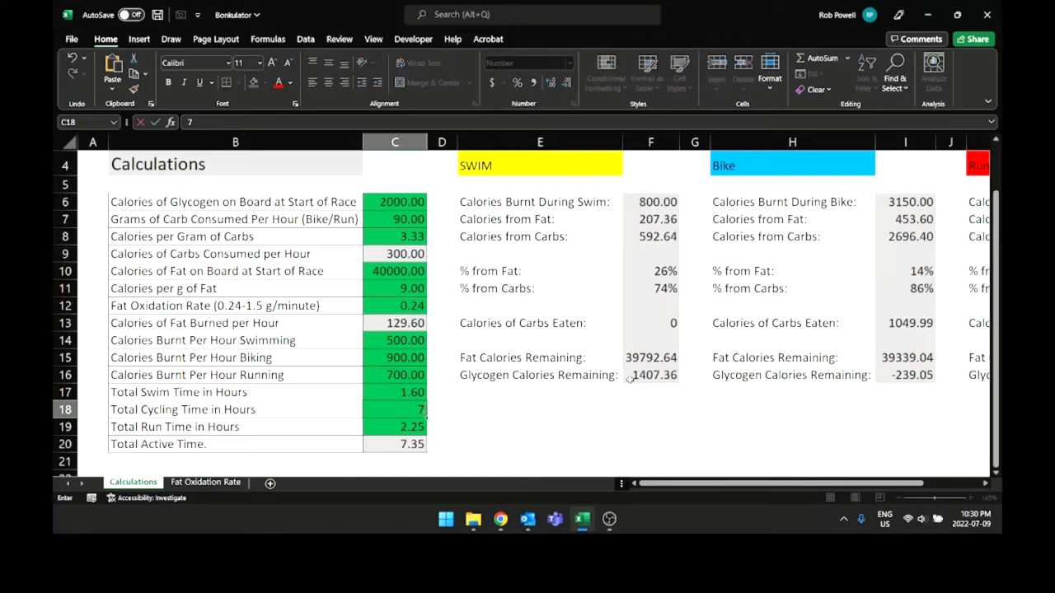
pyautogui.press('Return')
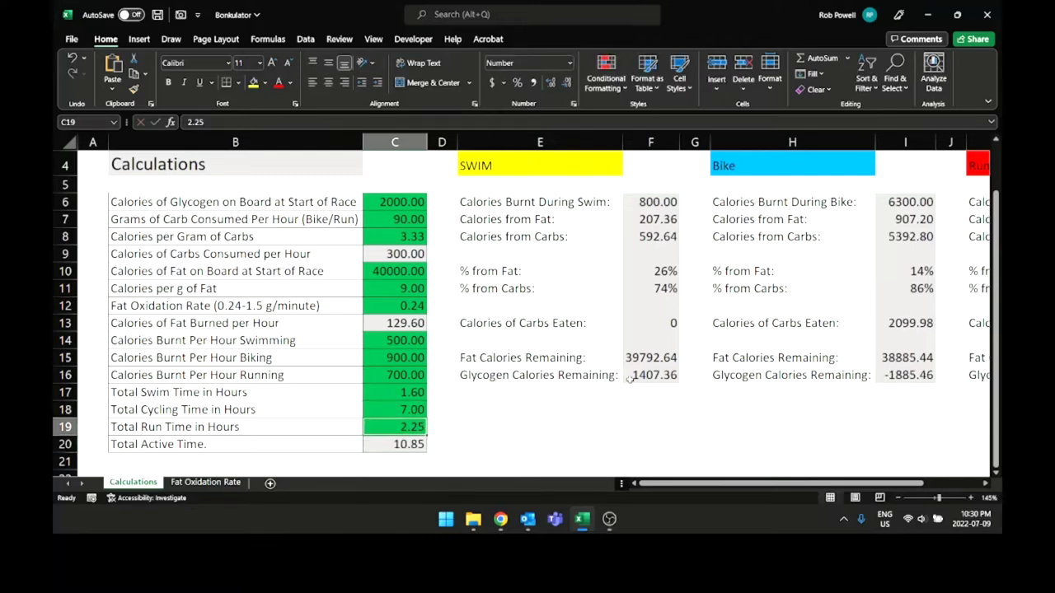
pyautogui.write('4')
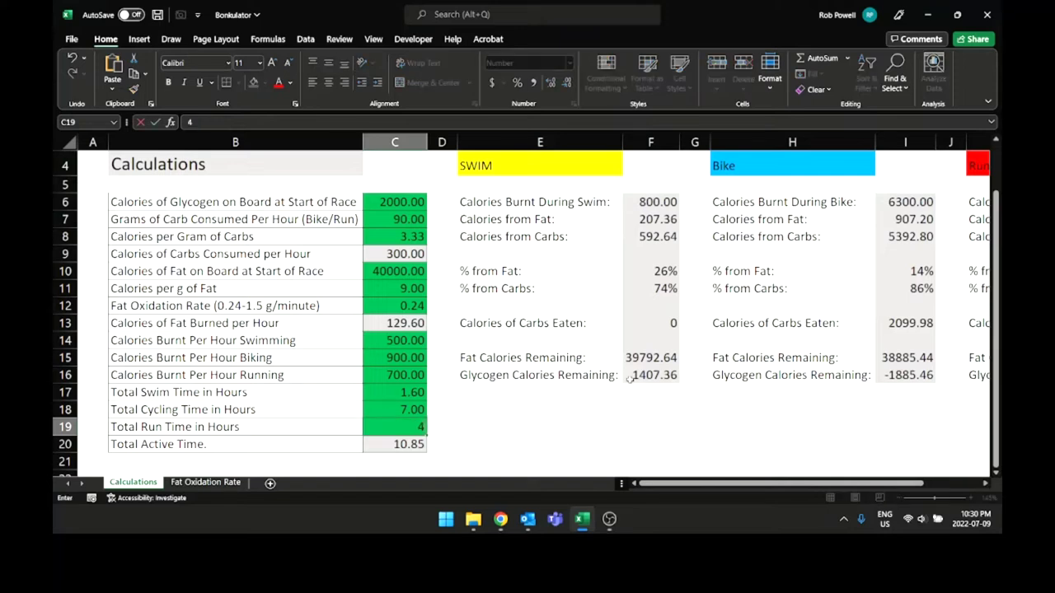
pyautogui.write('.75')
pyautogui.press('Return')
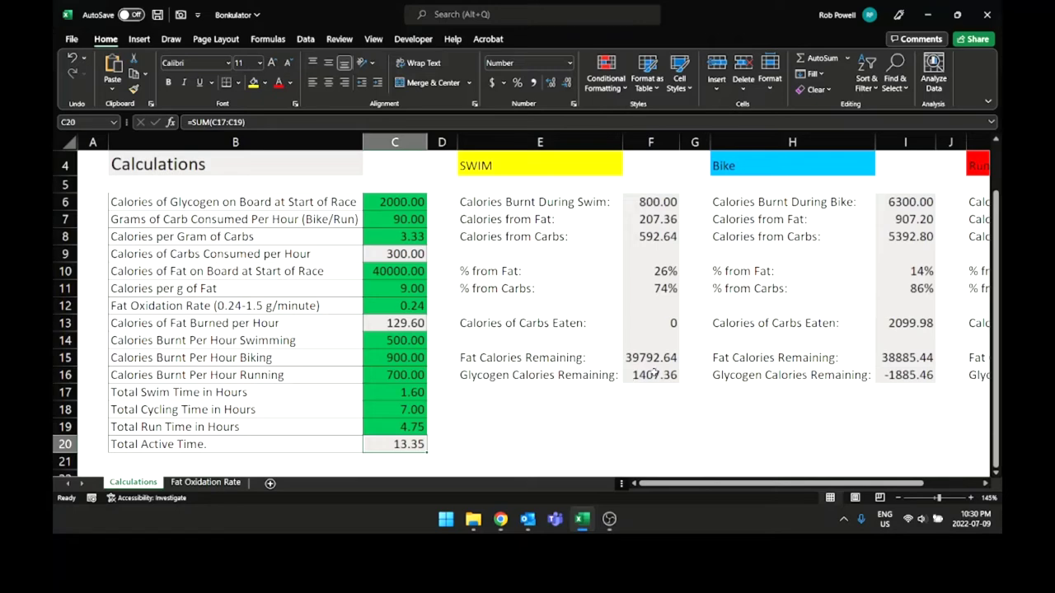
# Review the hourly carb intake input and compare the glycogen calories remaining in the Swim and Bike sections.
pyautogui.scroll(1, 490, 363)
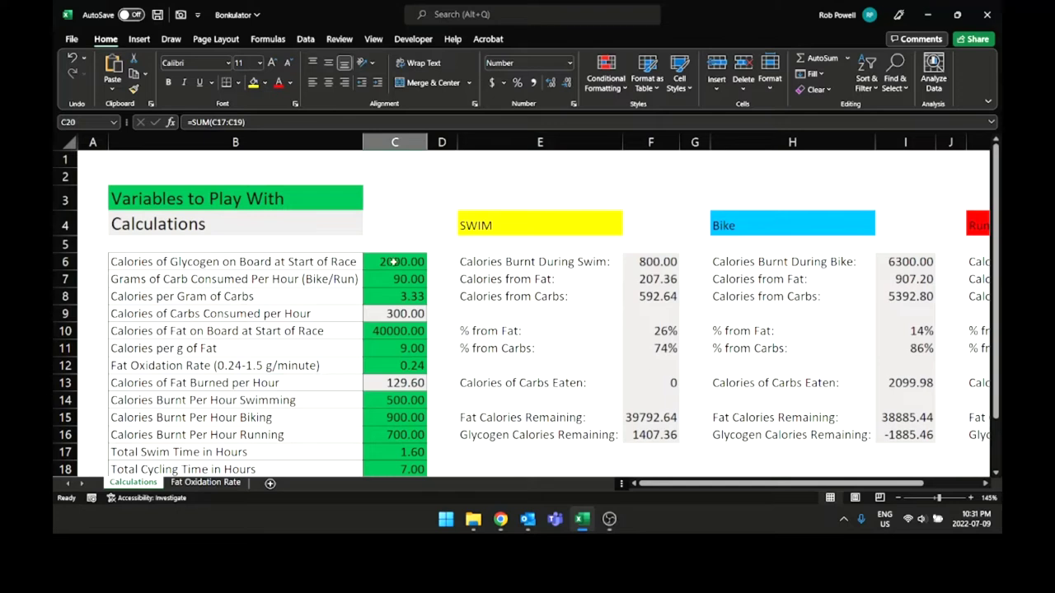
pyautogui.click(404, 366)
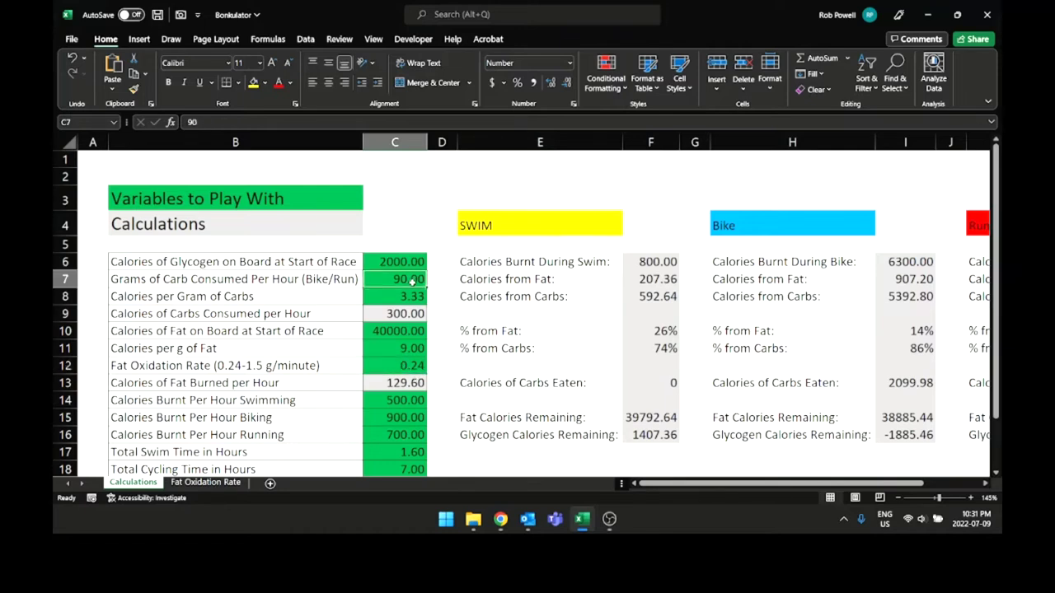
pyautogui.click(501, 301)
pyautogui.press('Right')
pyautogui.press('Right')
pyautogui.press('Right')
pyautogui.press('Right')
pyautogui.press('Right')
pyautogui.press('Right')
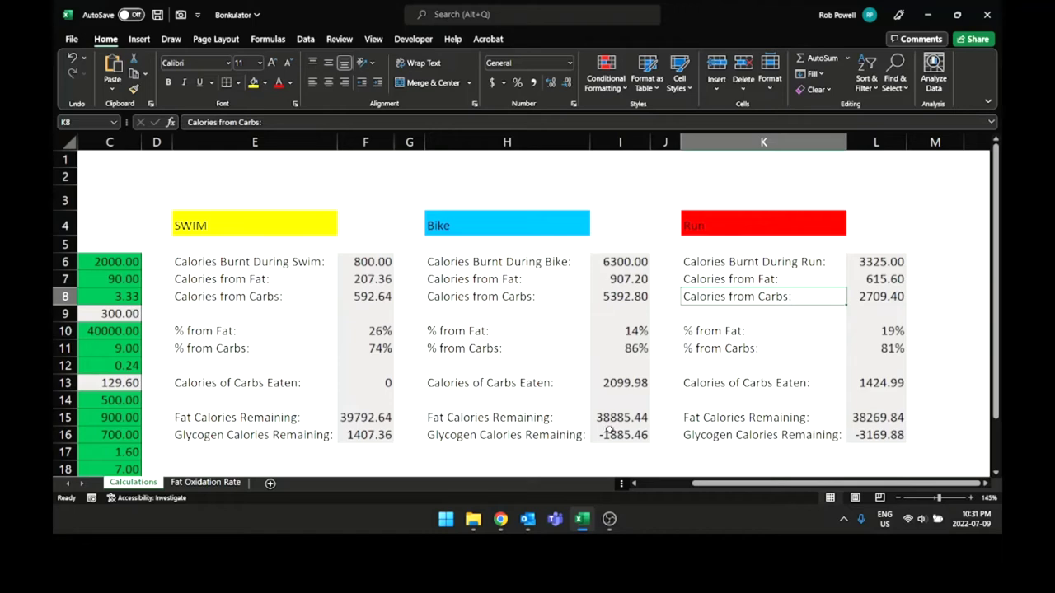
pyautogui.click(346, 434)
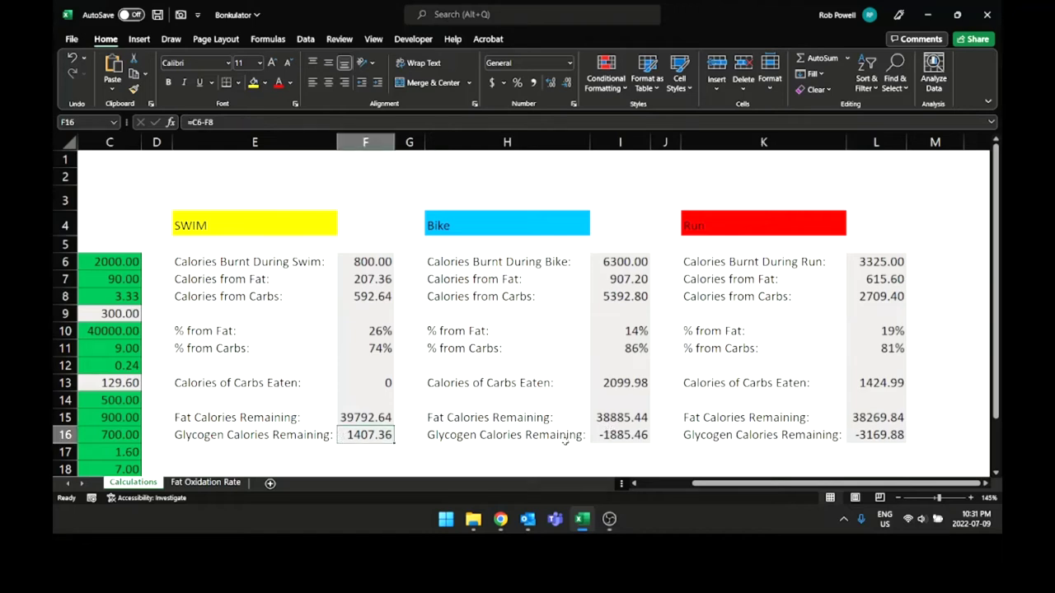
pyautogui.click(643, 437)
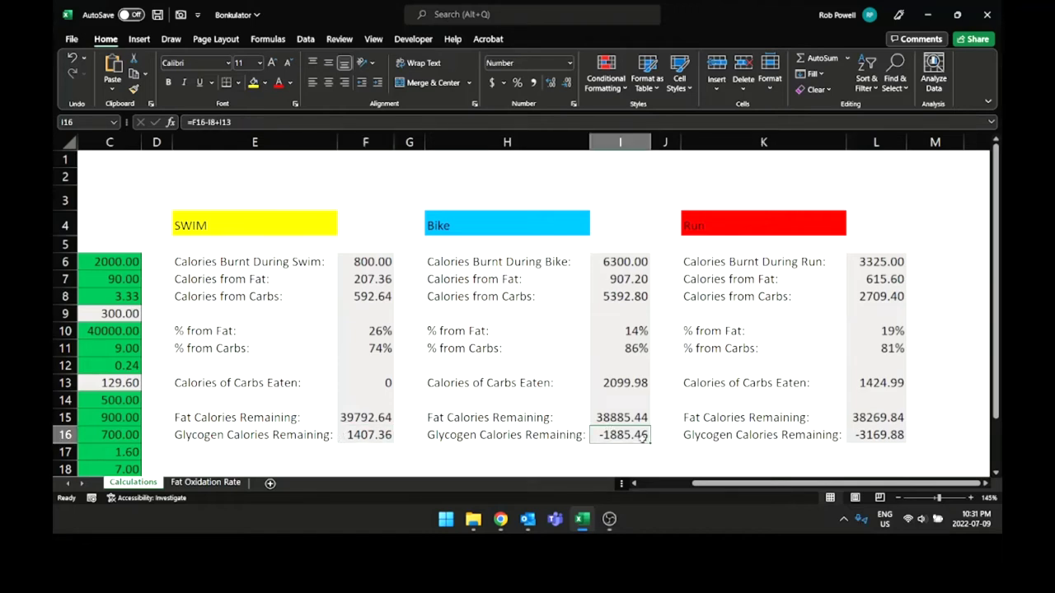
# Check the Run section's glycogen calories remaining, then go back to the fat oxidation rate among the input variables.
pyautogui.click(902, 436)
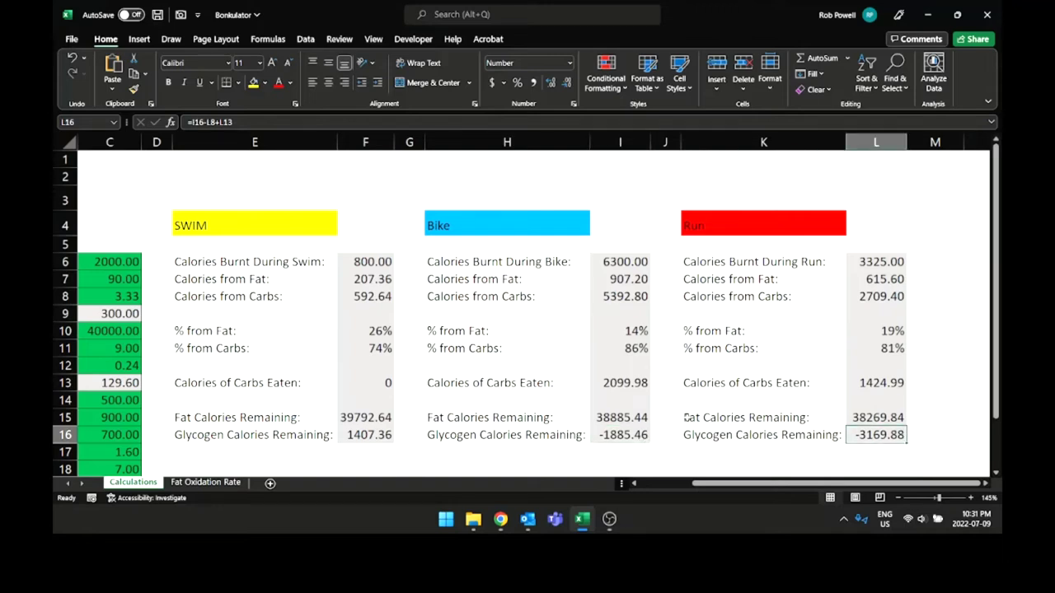
pyautogui.click(188, 361)
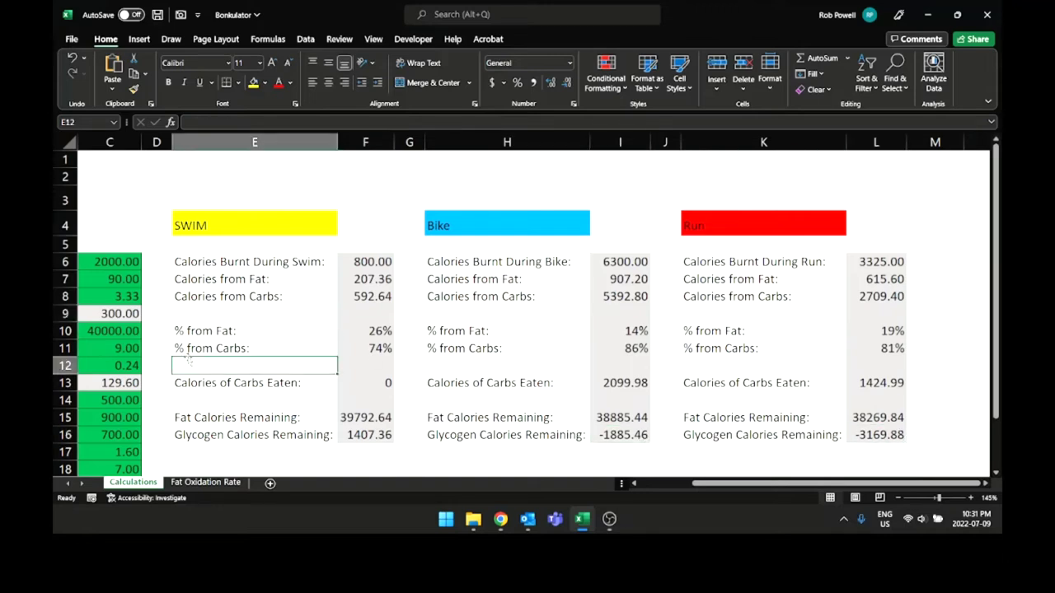
pyautogui.press('Left')
pyautogui.press('Left')
pyautogui.press('Left')
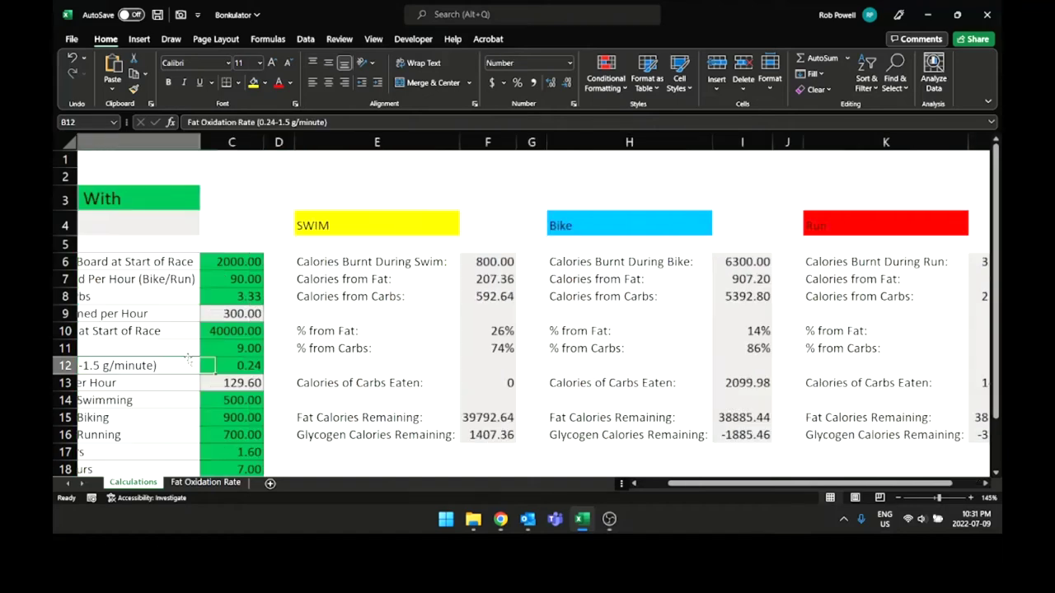
pyautogui.press('Right')
pyautogui.press('Left')
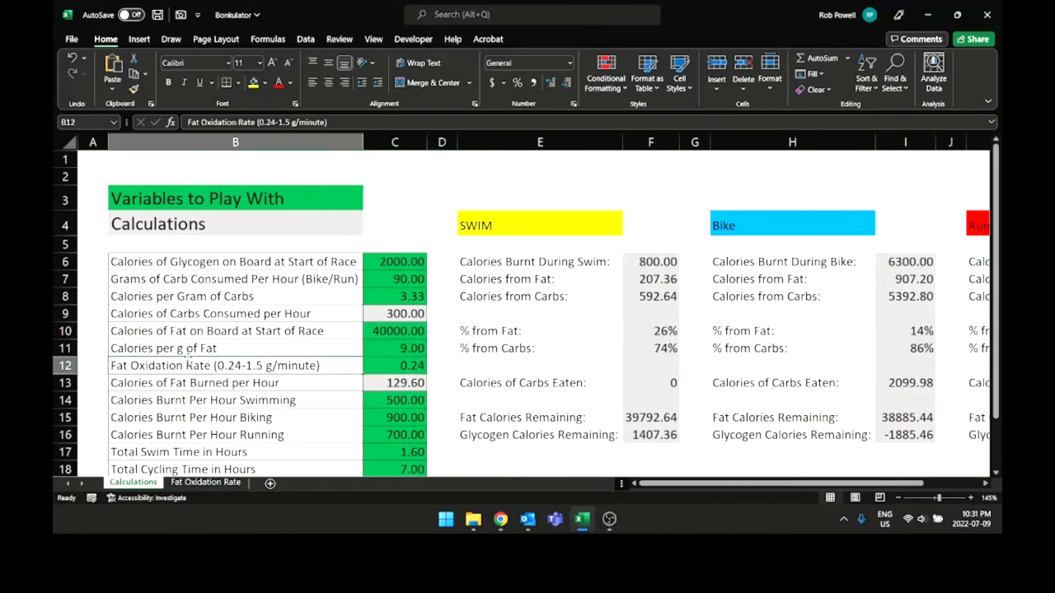
# Open the Fat Oxidation Rate sheet and review its diet and finishing-time flowchart from the first question.
pyautogui.scroll(-2, 230, 328)
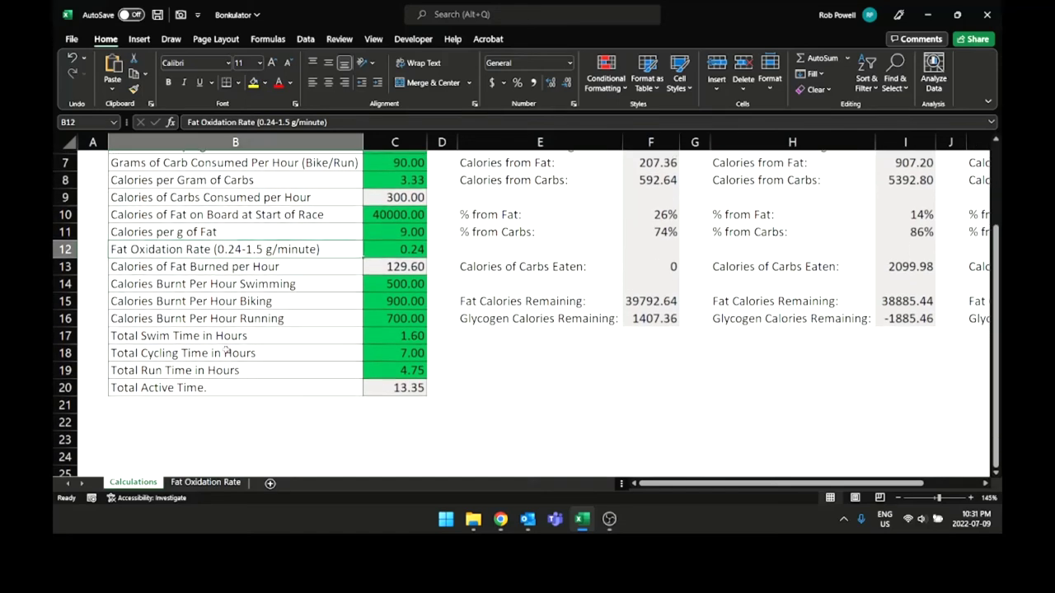
pyautogui.click(198, 483)
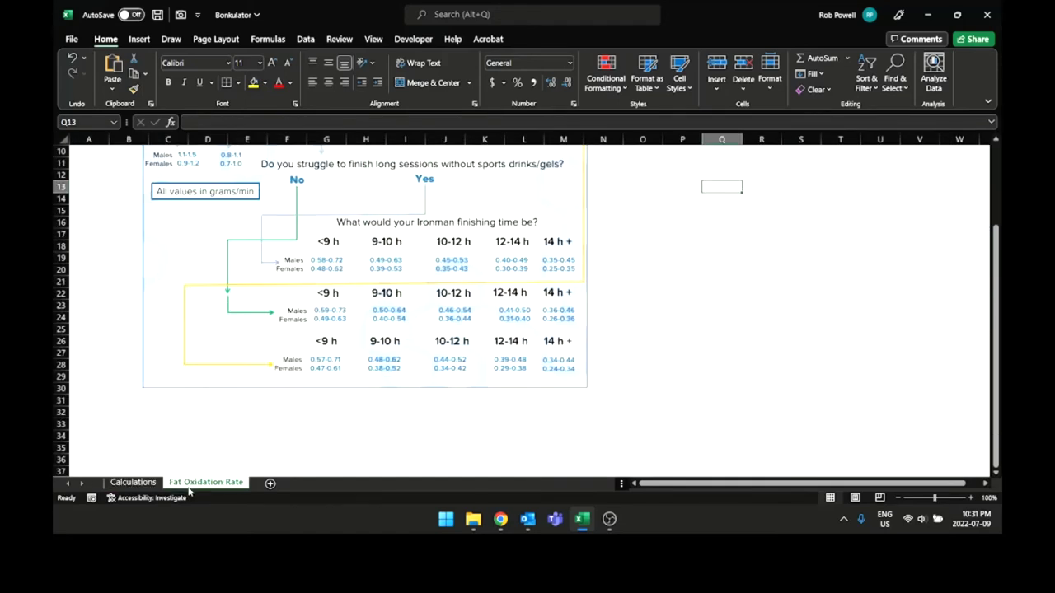
pyautogui.scroll(3, 395, 319)
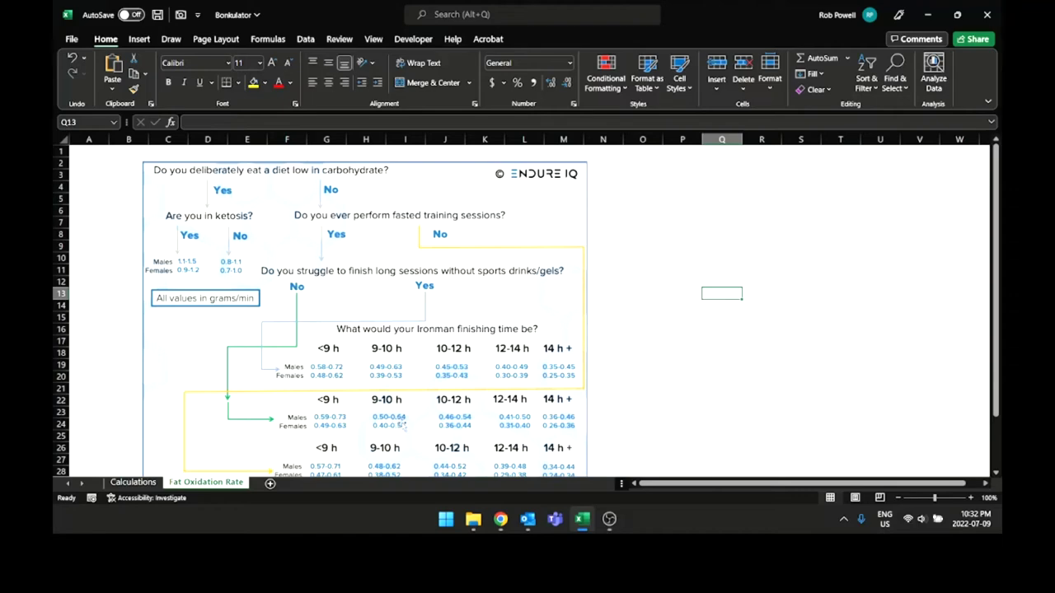
# Return to the Calculations sheet and set the fat oxidation rate to 0.60 g/minute.
pyautogui.click(133, 482)
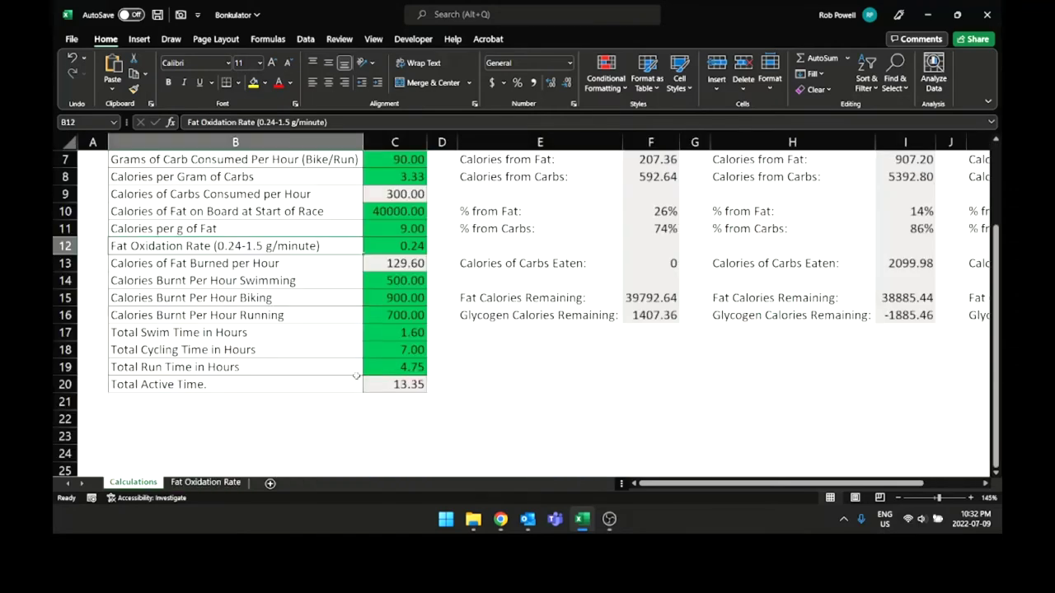
pyautogui.scroll(1, 393, 271)
pyautogui.click(403, 305)
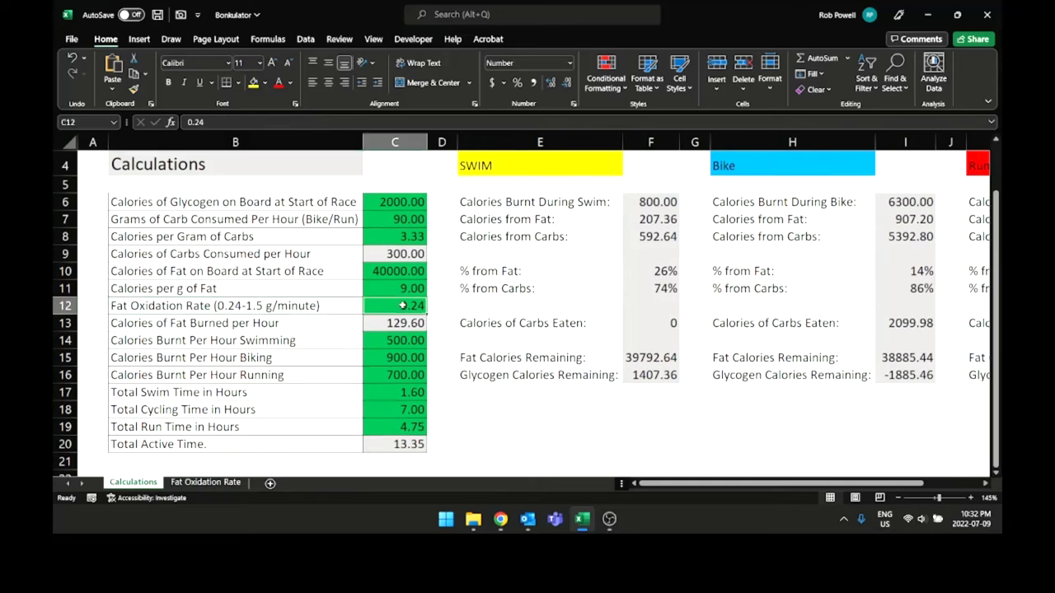
pyautogui.write('0.')
pyautogui.press('Return')
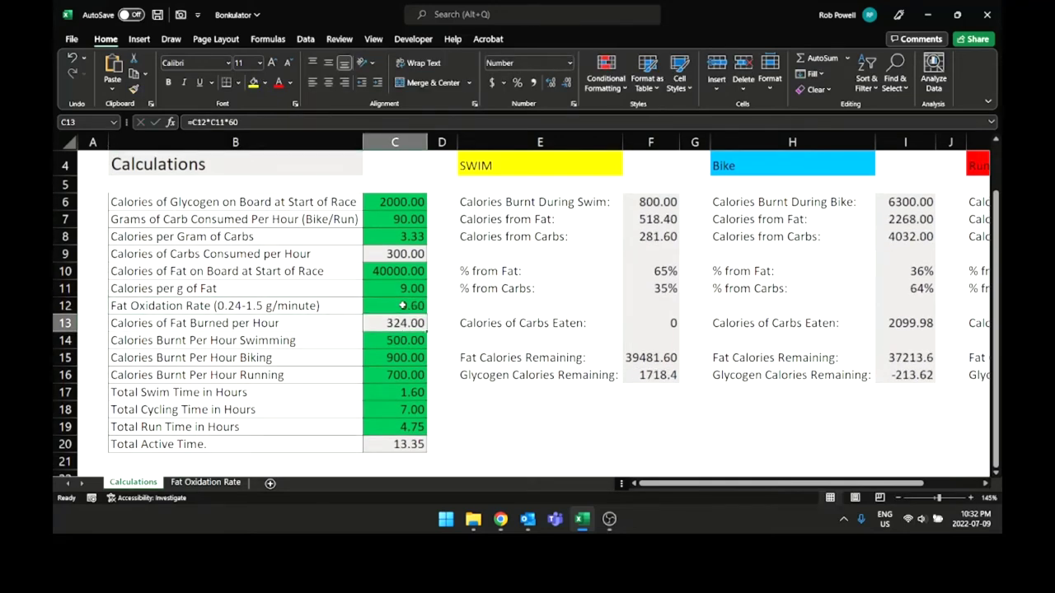
# Set the grams of carb consumed per hour for bike and run to 100.
pyautogui.press('Up')
pyautogui.press('Right')
pyautogui.press('Right')
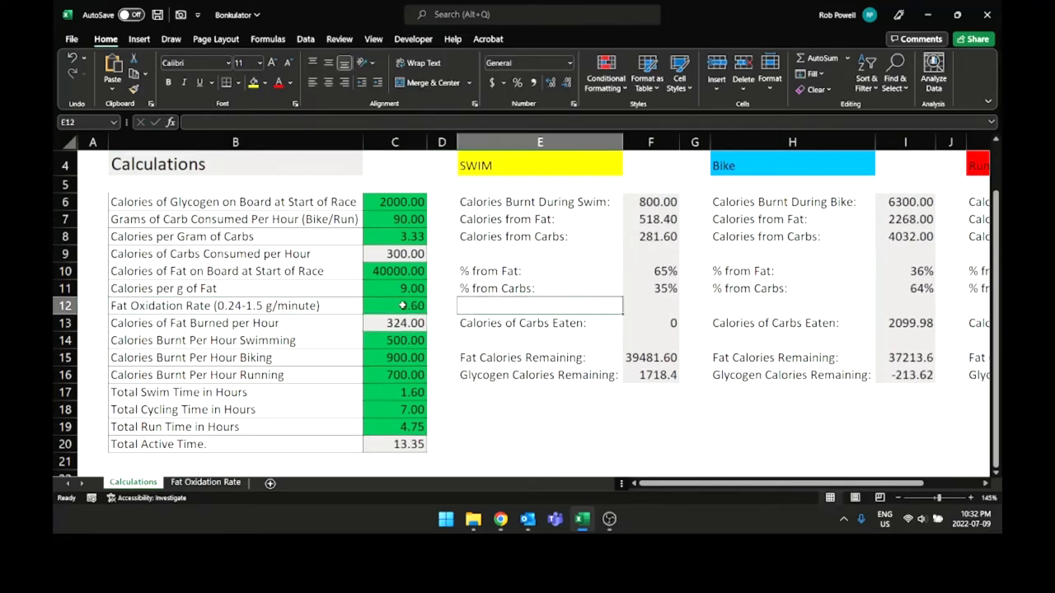
pyautogui.press('Left')
pyautogui.press('Up')
pyautogui.press('Up')
pyautogui.press('Up')
pyautogui.press('Up')
pyautogui.press('Up')
pyautogui.press('Left')
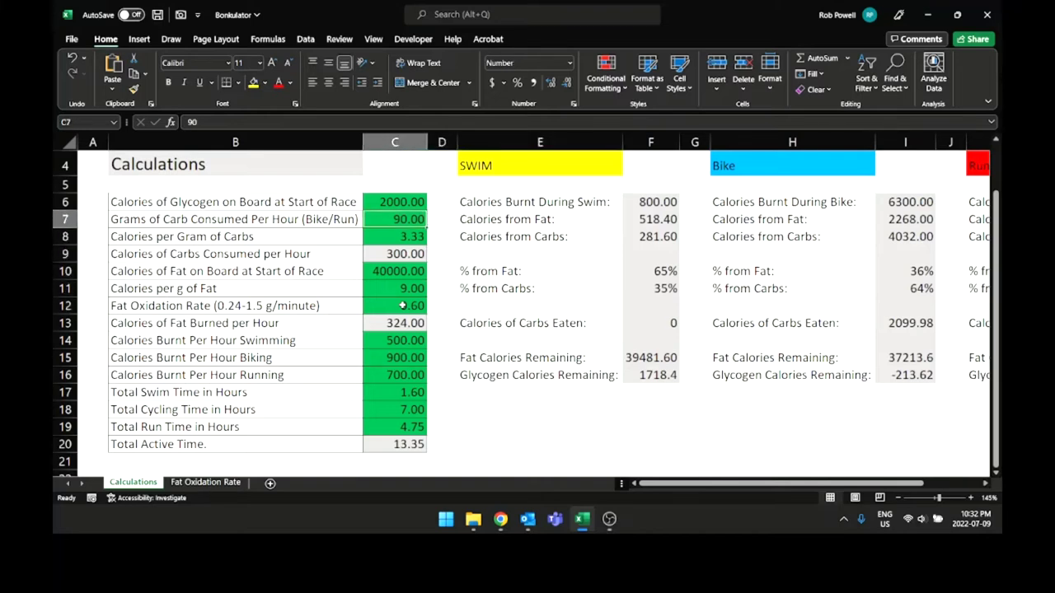
pyautogui.write('100')
pyautogui.press('Return')
pyautogui.press('Right')
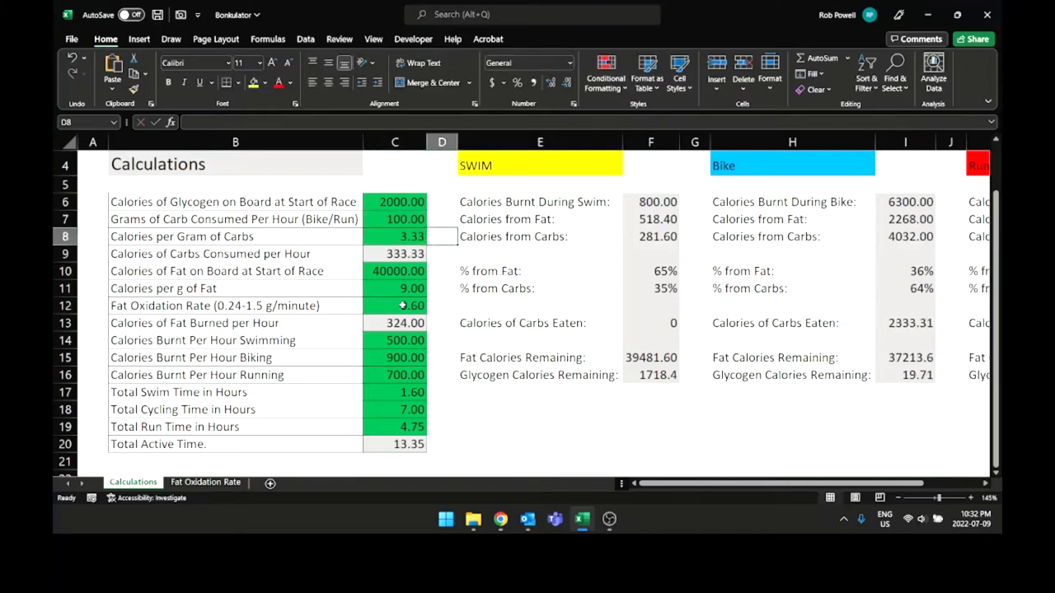
# Set the total swim time to 1.1 hours.
pyautogui.press('Right')
pyautogui.press('Right')
pyautogui.press('Left')
pyautogui.press('Down')
pyautogui.press('Down')
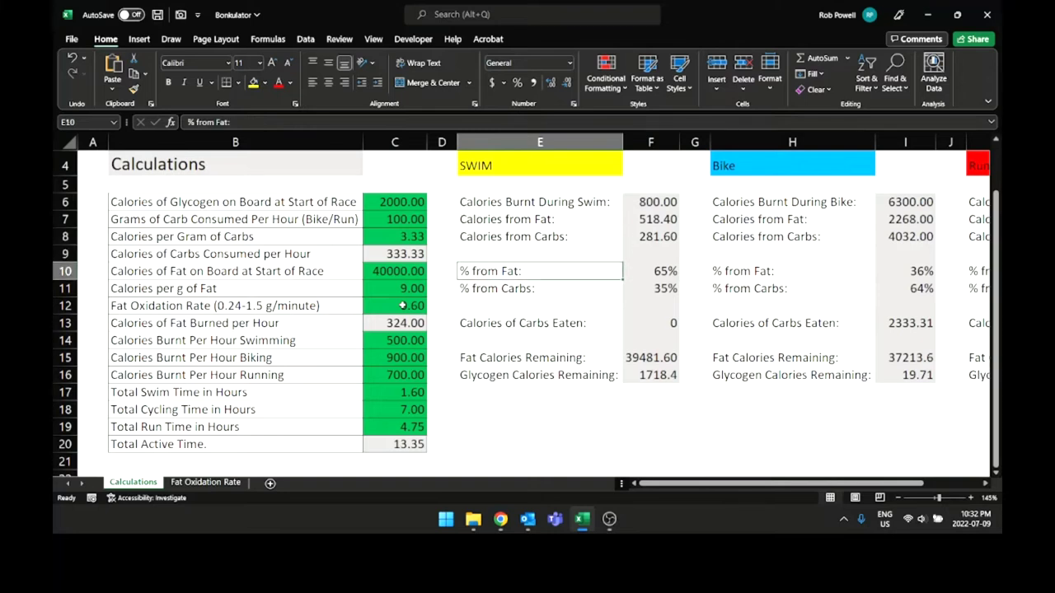
pyautogui.press('Down')
pyautogui.press('Left')
pyautogui.press('Left')
pyautogui.press('Down')
pyautogui.press('Down')
pyautogui.press('Down')
pyautogui.press('Down')
pyautogui.press('Down')
pyautogui.press('Down')
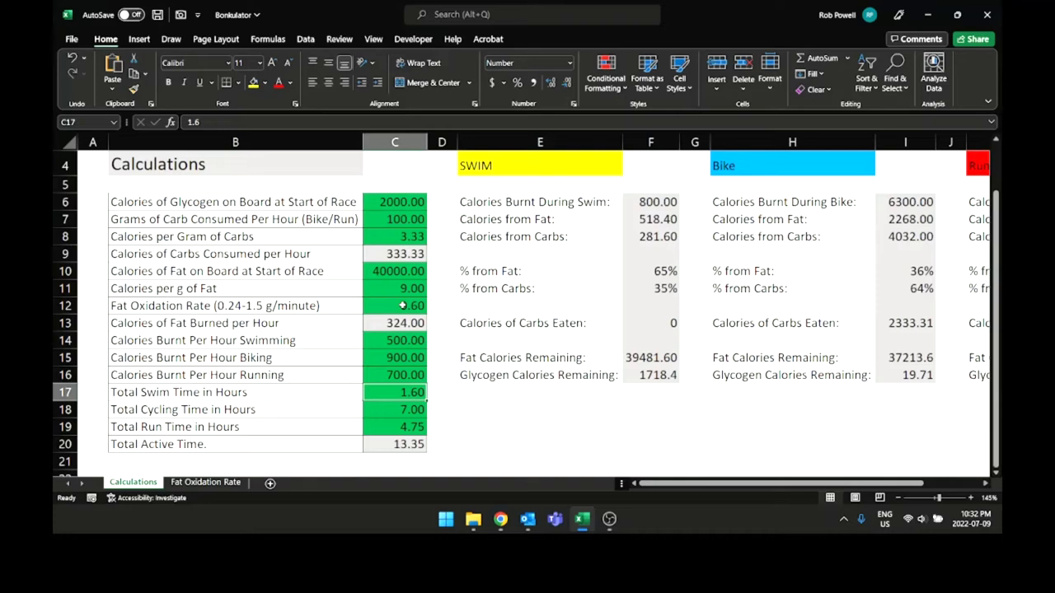
pyautogui.write('1')
pyautogui.press('Return')
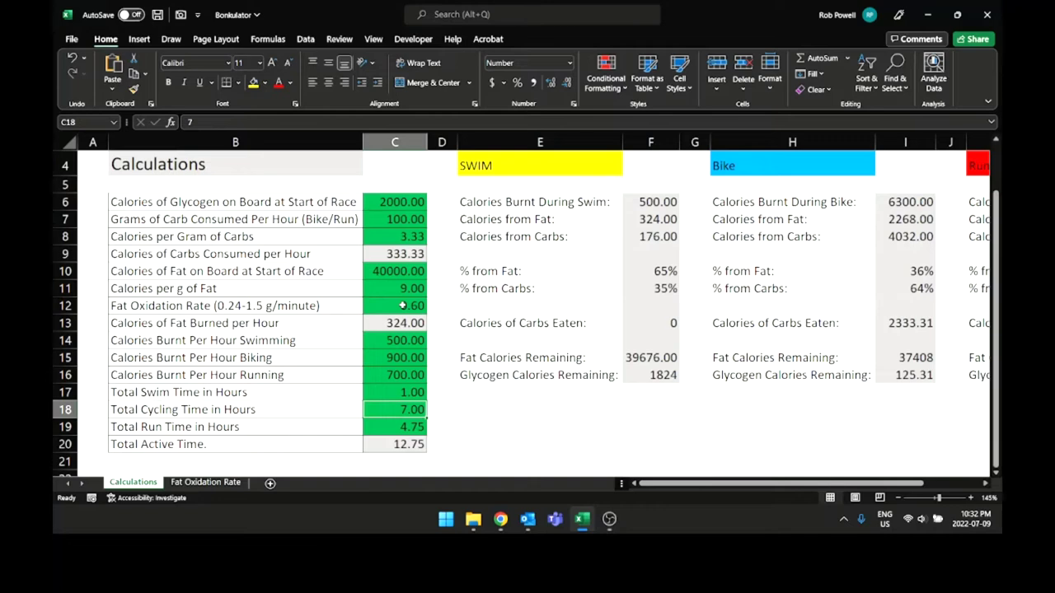
pyautogui.press('Up')
pyautogui.write('1.1')
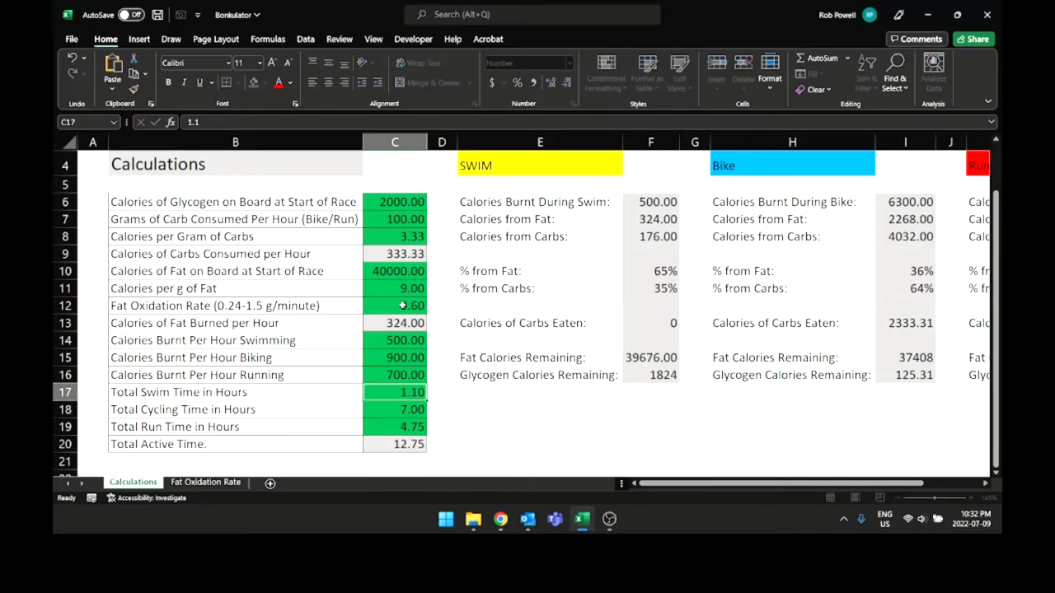
pyautogui.press('Return')
# Set the total cycling time to 4.5 hours and the total run time to 3.5 hours.
pyautogui.write('4.5')
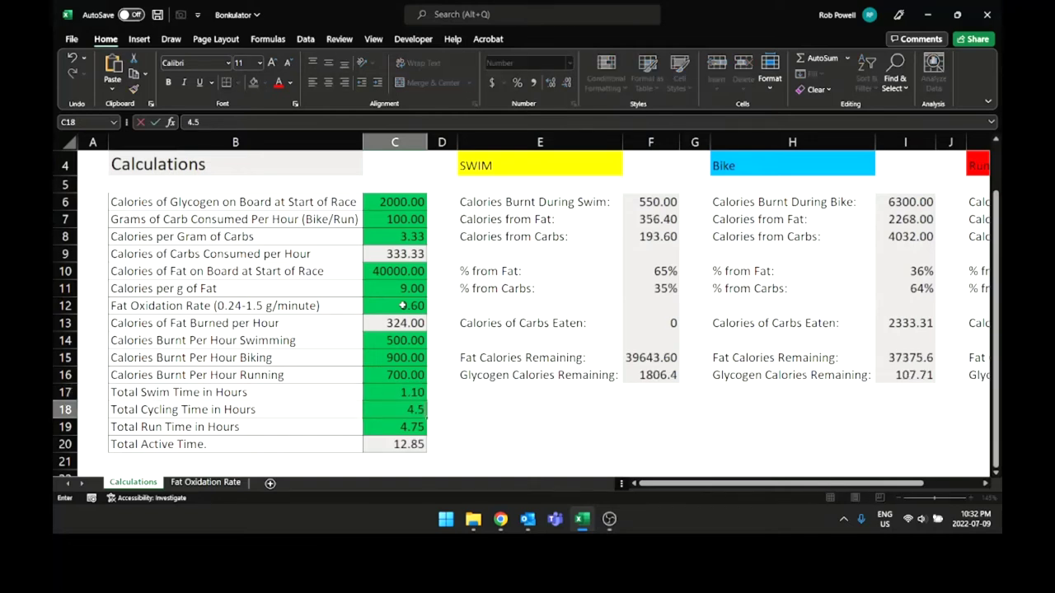
pyautogui.press('Return')
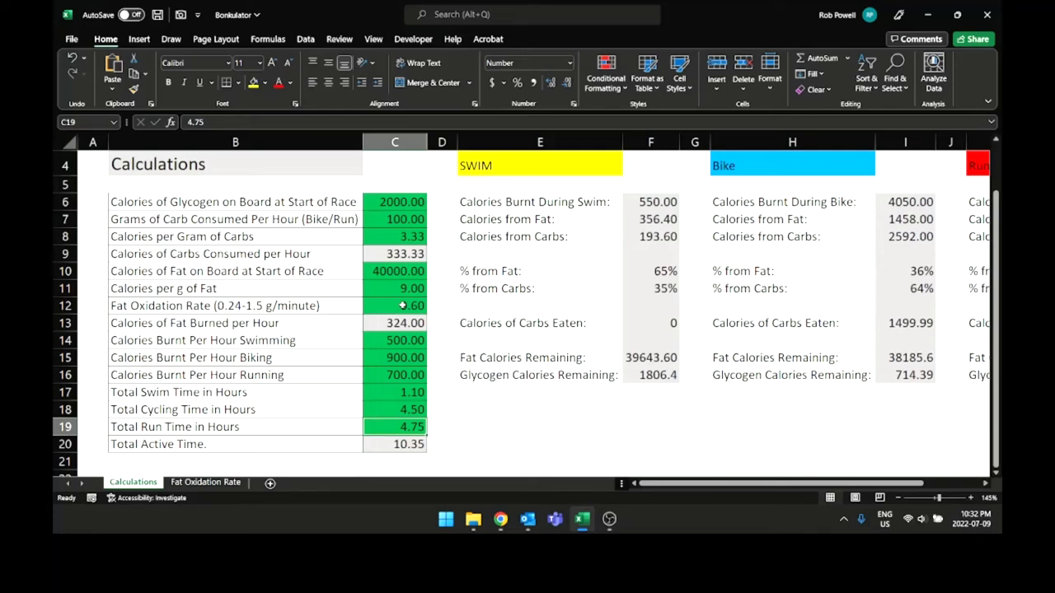
pyautogui.write('4')
pyautogui.press('Return')
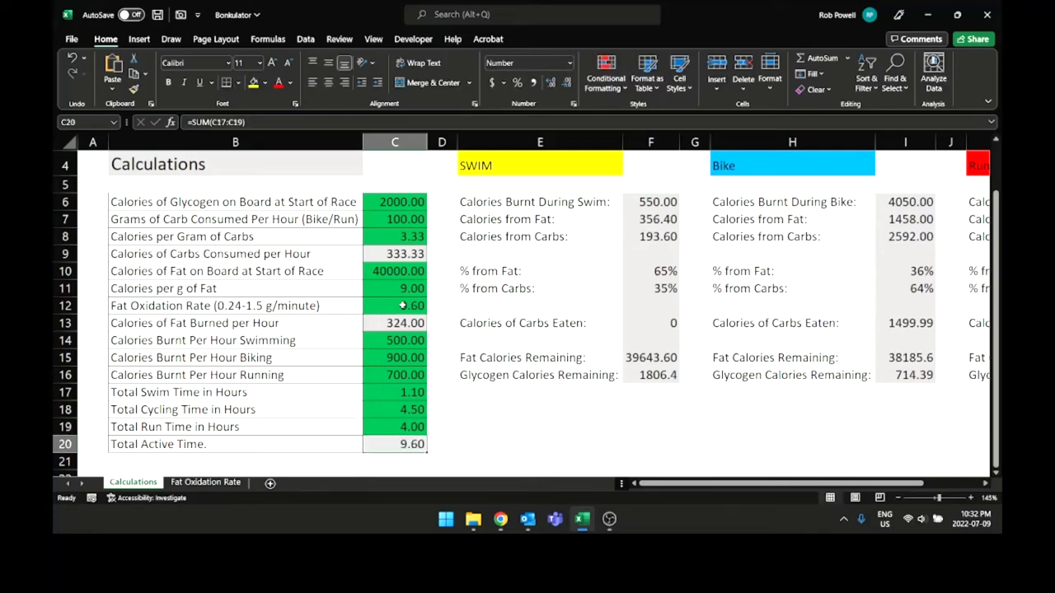
pyautogui.press('Up')
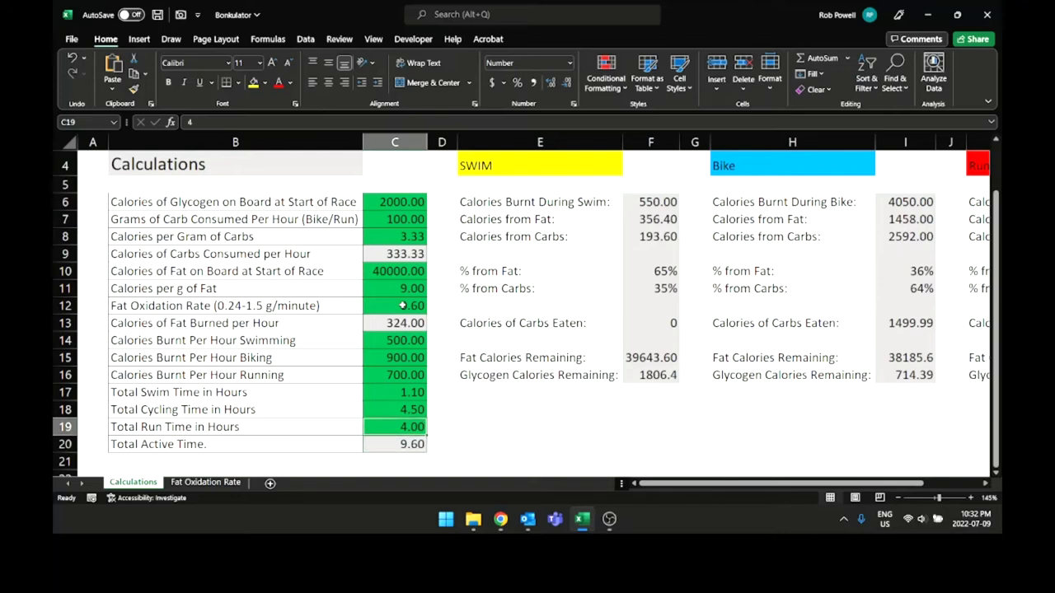
pyautogui.write('3.5')
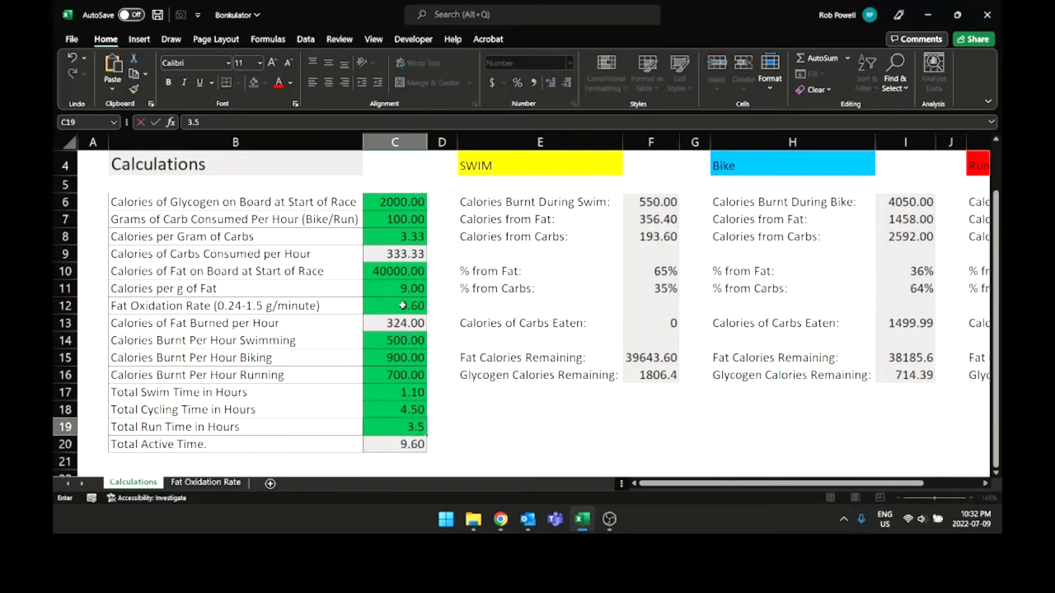
pyautogui.press('Return')
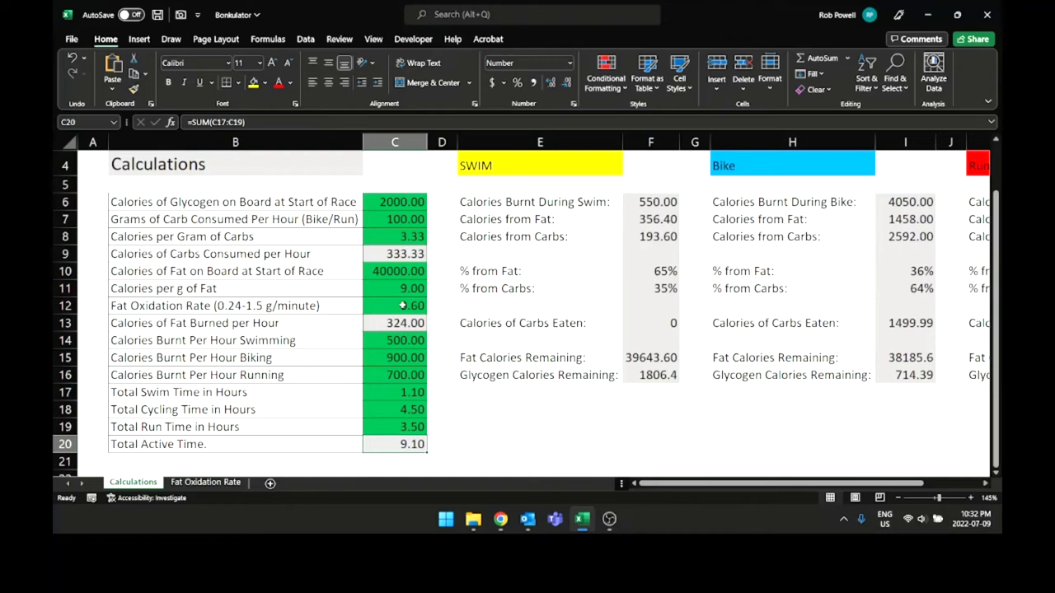
# Examine the Swim and Bike calorie results calculated from the new race times.
pyautogui.click(692, 357)
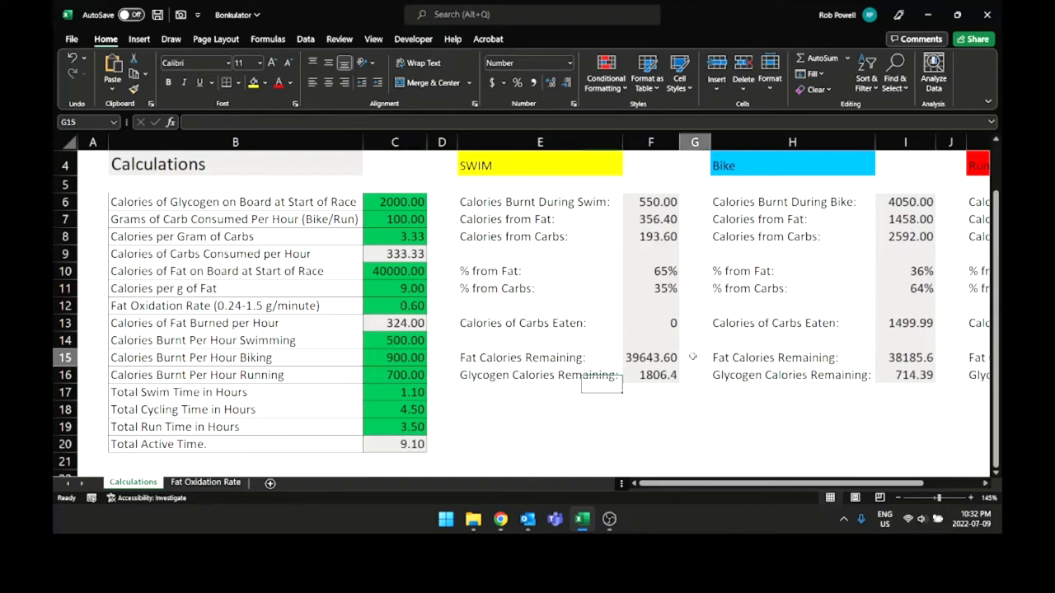
pyautogui.press('Up')
pyautogui.press('Down')
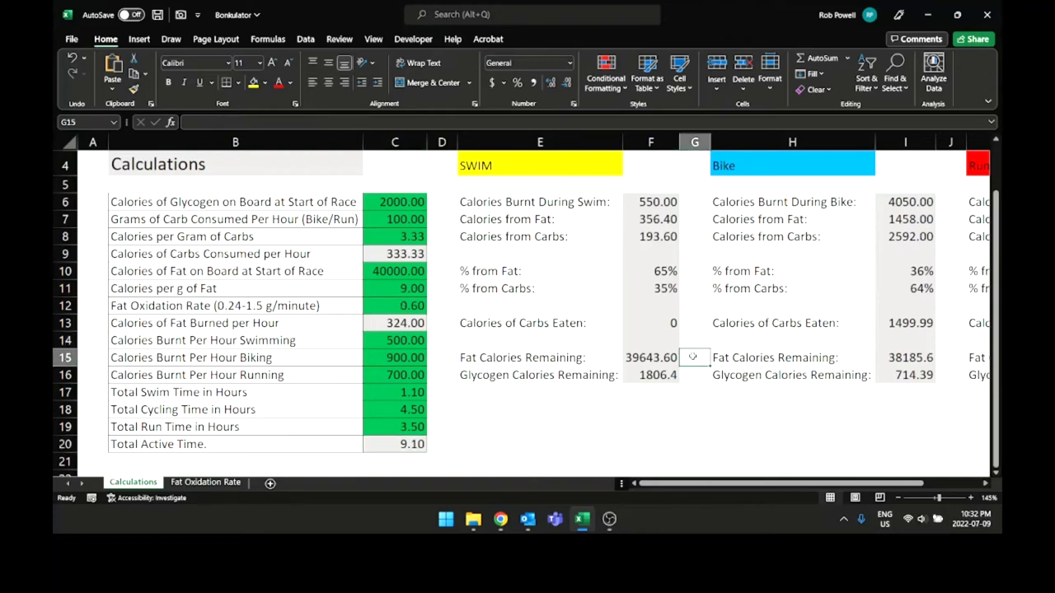
pyautogui.press('Down')
pyautogui.press('Up')
pyautogui.press('Up')
pyautogui.press('Up')
pyautogui.press('Up')
pyautogui.press('Right')
pyautogui.press('Right')
pyautogui.press('Right')
pyautogui.press('Up')
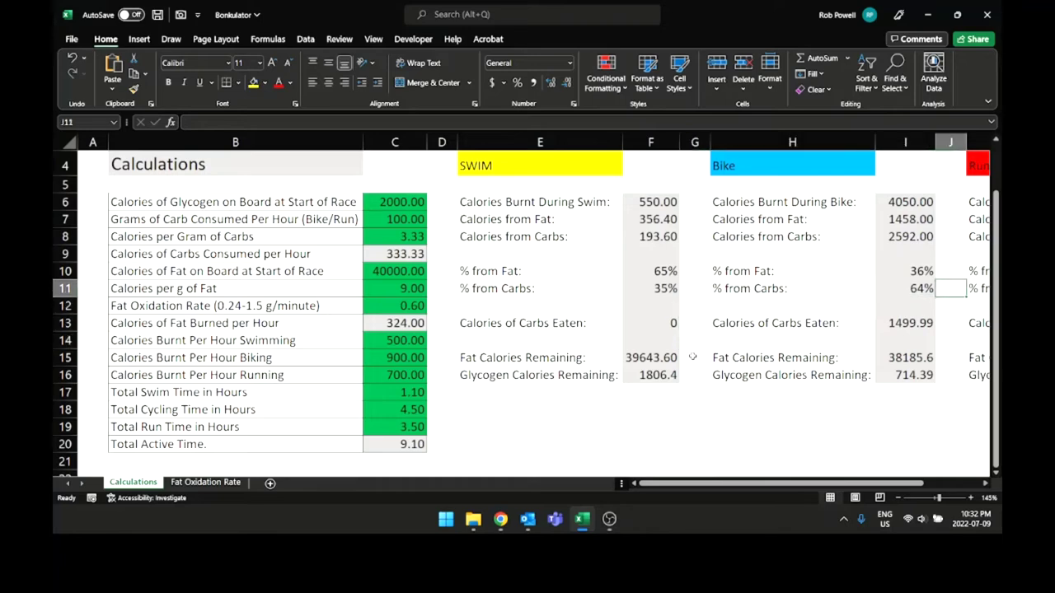
pyautogui.press('Up')
pyautogui.press('Up')
pyautogui.press('Up')
pyautogui.press('Up')
pyautogui.press('Up')
pyautogui.press('Left')
pyautogui.press('Left')
pyautogui.press('Up')
pyautogui.press('Up')
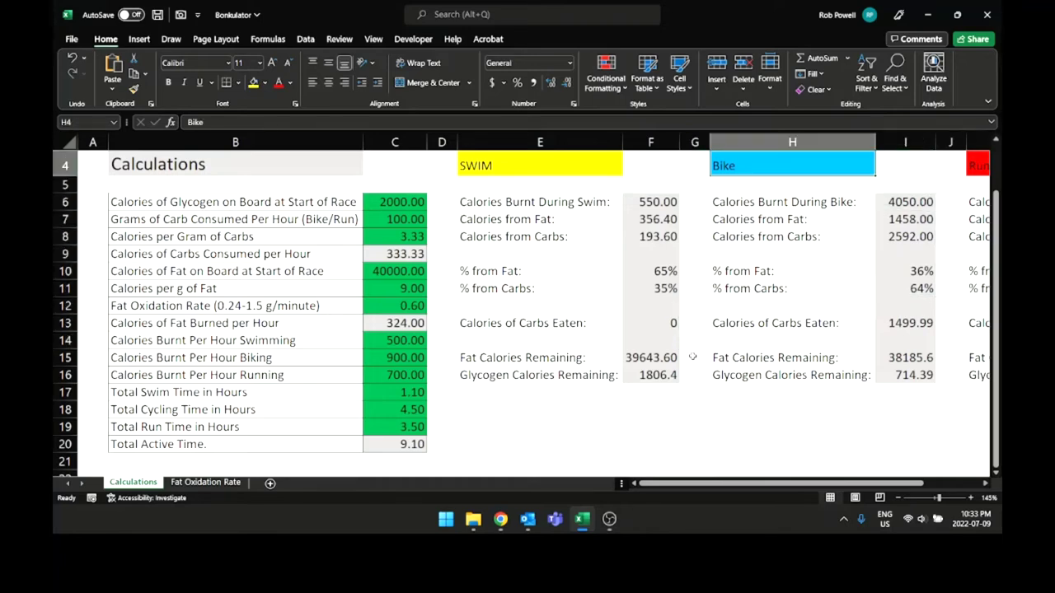
pyautogui.press('Left')
pyautogui.press('Up')
pyautogui.press('Down')
pyautogui.press('Down')
pyautogui.press('Down')
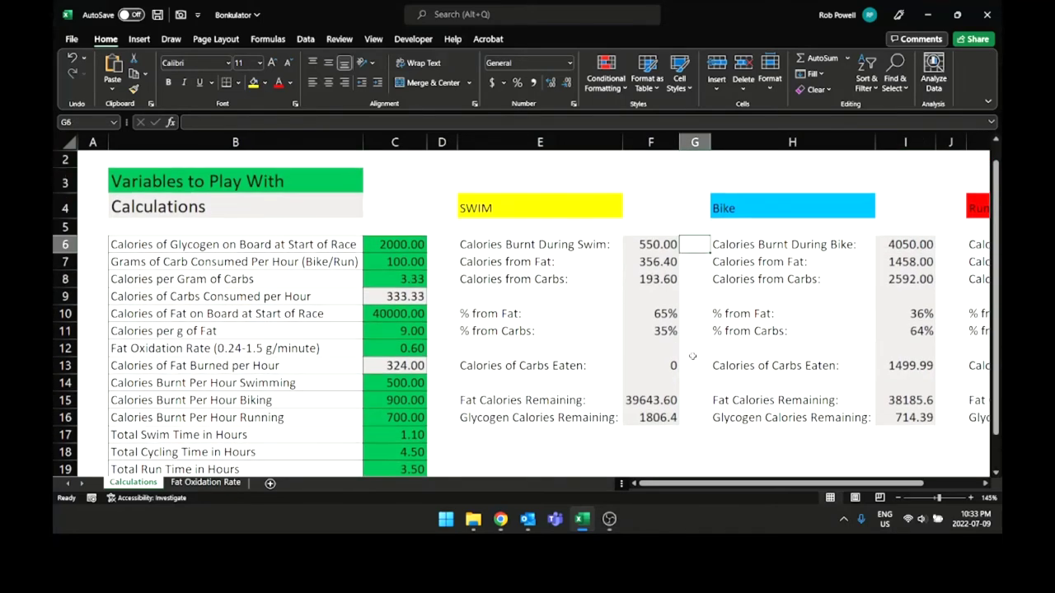
# Review the calories from fat across the Swim and Bike sections and bring the full Run section into view.
pyautogui.press('Left')
pyautogui.press('Left')
pyautogui.press('Left')
pyautogui.press('Down')
pyautogui.press('Right')
pyautogui.press('Right')
pyautogui.press('Right')
pyautogui.press('Right')
pyautogui.press('Right')
pyautogui.press('Right')
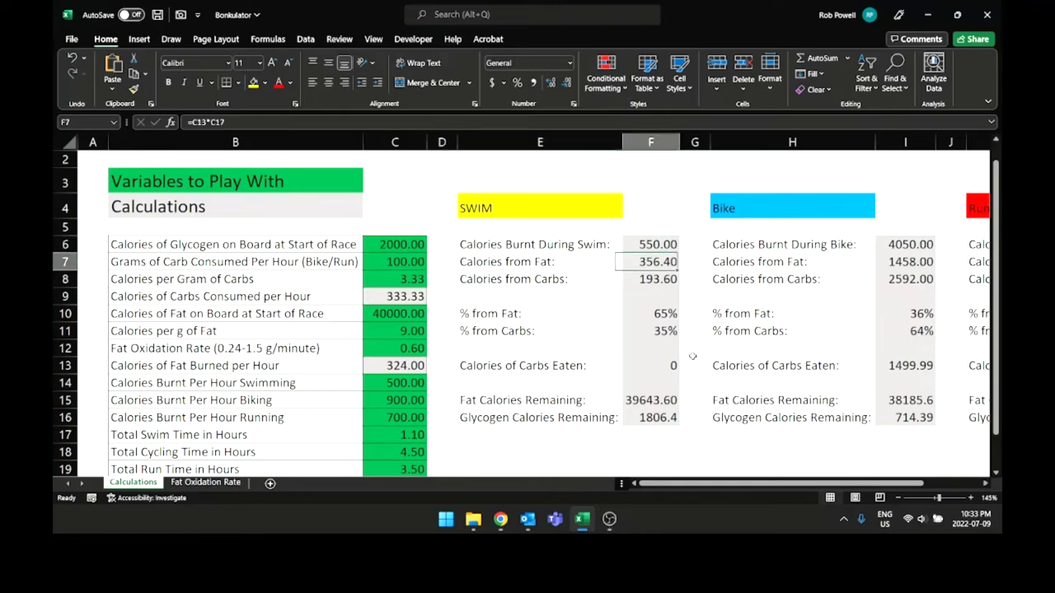
pyautogui.press('Right')
pyautogui.press('Right')
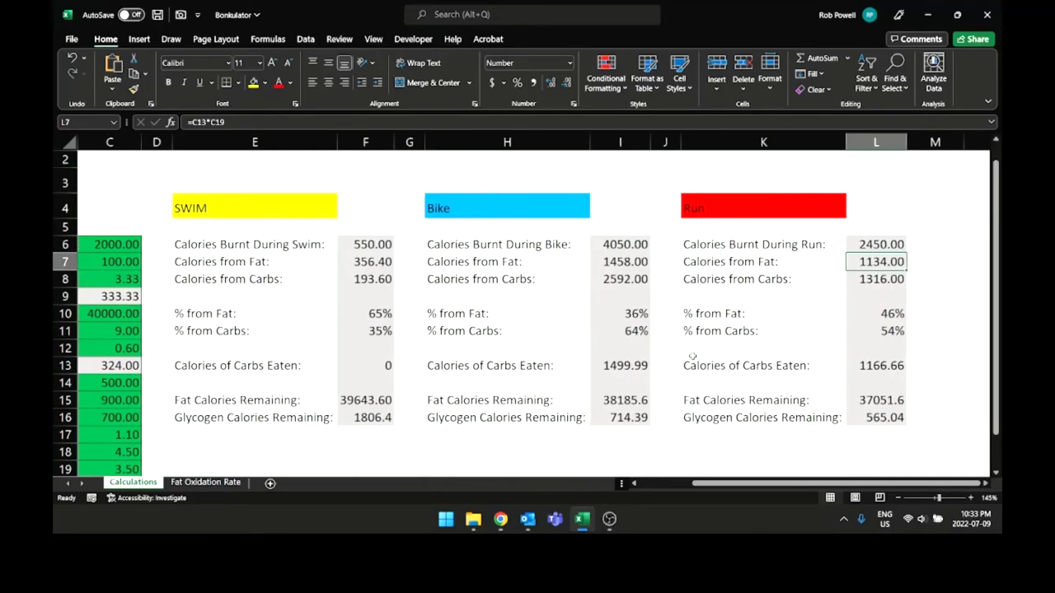
# Compare the Swim, Bike and Run results, ending at the Bike section's glycogen calories remaining.
pyautogui.press('Left')
pyautogui.press('Left')
pyautogui.press('Left')
pyautogui.press('Left')
pyautogui.press('Left')
pyautogui.press('Left')
pyautogui.press('Left')
pyautogui.press('Right')
pyautogui.press('Right')
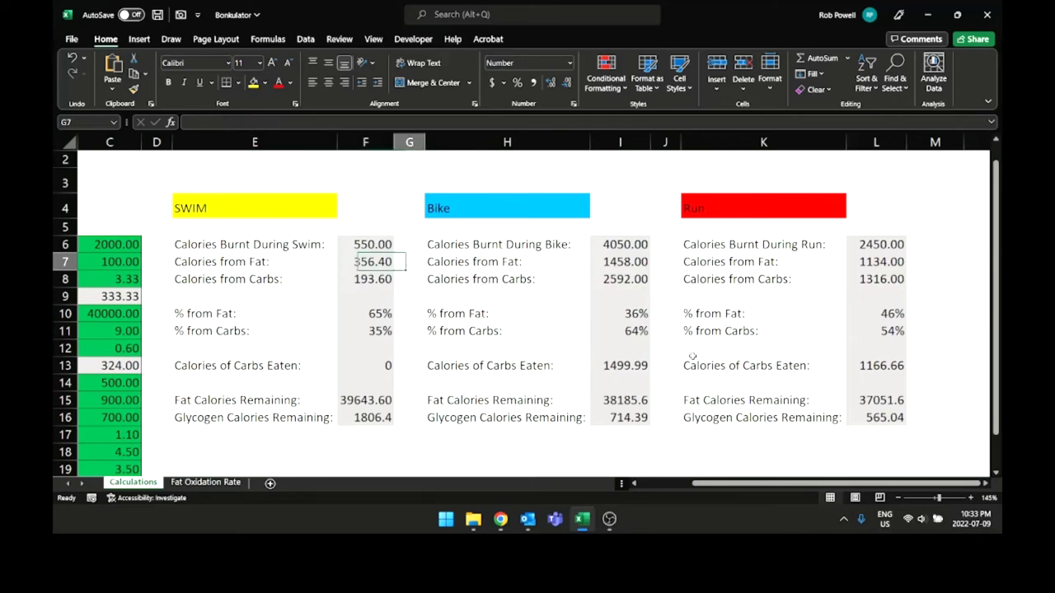
pyautogui.press('Down')
pyautogui.press('Down')
pyautogui.press('Down')
pyautogui.press('Down')
pyautogui.press('Right')
pyautogui.press('Down')
pyautogui.press('Down')
pyautogui.press('Down')
pyautogui.press('Down')
pyautogui.press('Down')
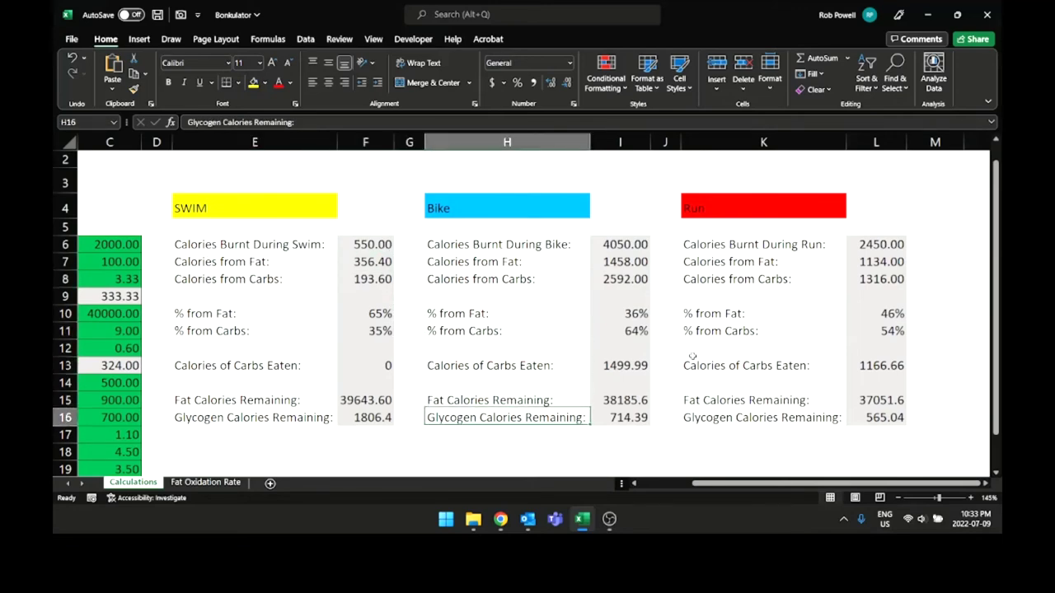
# Go back to the input variables and review them from calories burnt per hour biking up to hourly carb intake.
pyautogui.press('Left')
pyautogui.press('Left')
pyautogui.press('Up')
pyautogui.press('Left')
pyautogui.press('Left')
pyautogui.press('Left')
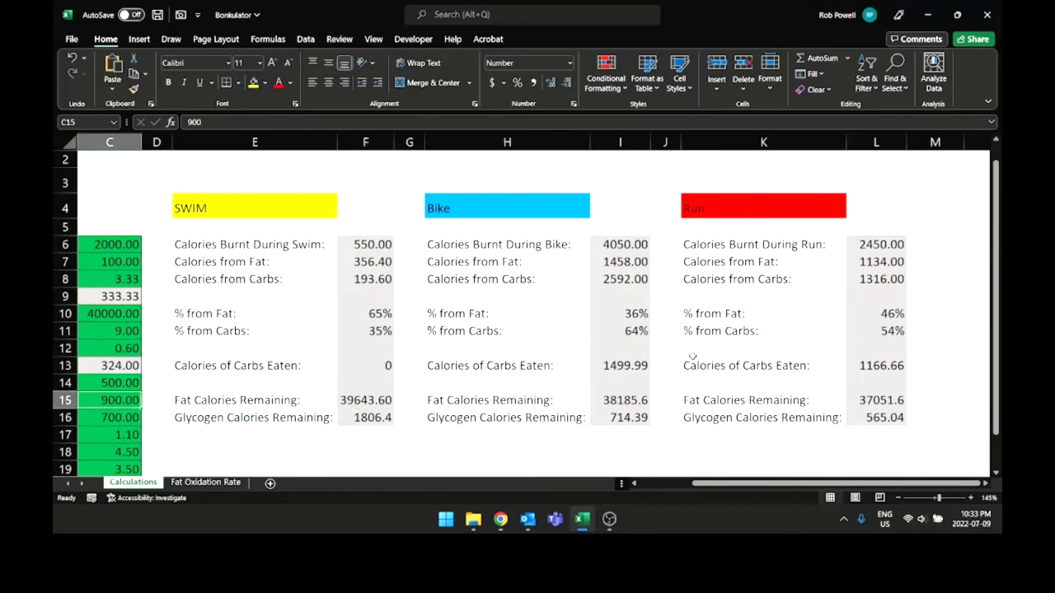
pyautogui.press('Left')
pyautogui.press('Left')
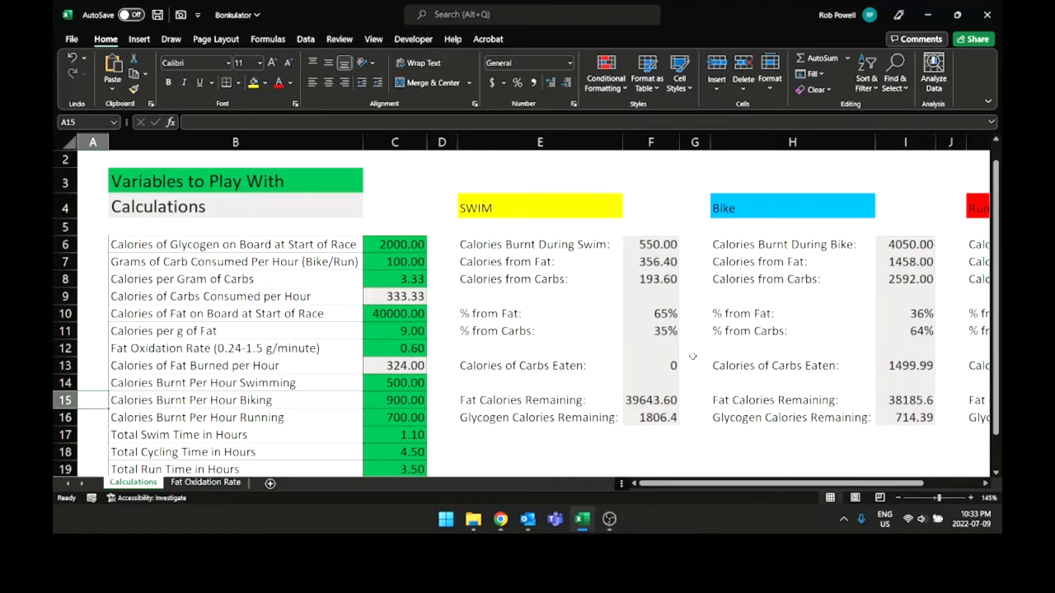
pyautogui.press('Right')
pyautogui.press('Up')
pyautogui.press('Up')
pyautogui.press('Up')
pyautogui.press('Up')
pyautogui.press('Up')
pyautogui.press('Up')
pyautogui.press('Up')
pyautogui.press('Up')
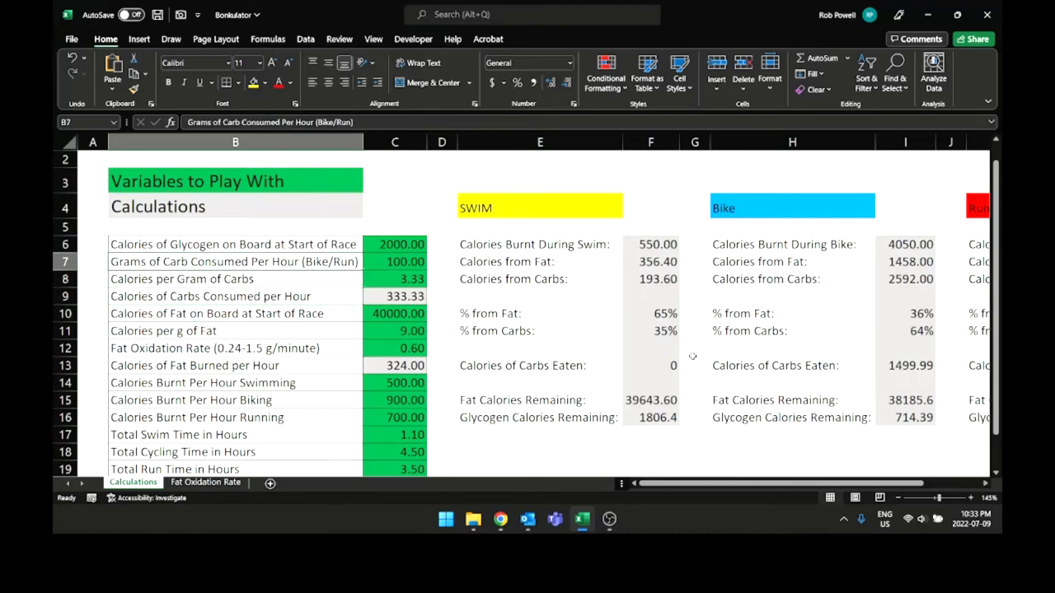
# Set the grams of carb consumed per hour for bike and run to 60.
pyautogui.press('Right')
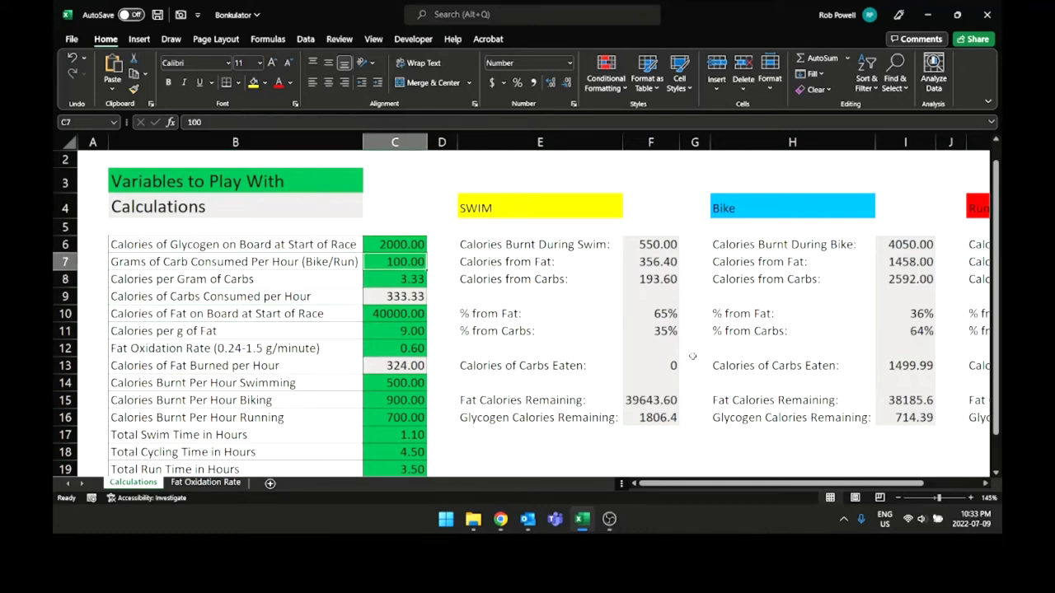
pyautogui.write('60')
pyautogui.press('Return')
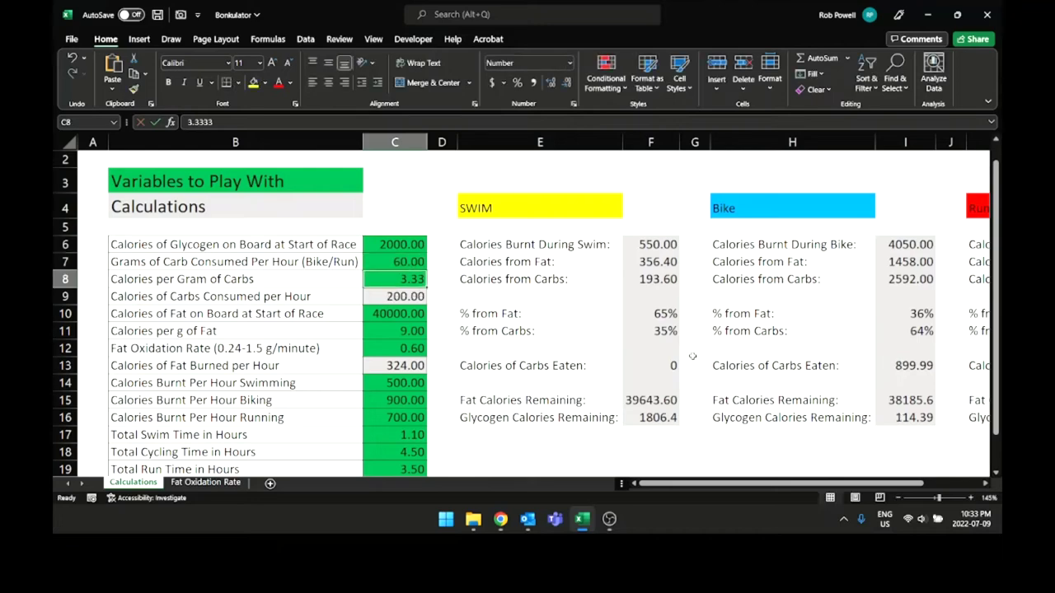
# Review the Swim, Bike and Run results for the new carb intake and return to the hourly carb intake input.
pyautogui.press('Right')
pyautogui.press('Right')
pyautogui.press('Right')
pyautogui.press('Right')
pyautogui.press('Right')
pyautogui.press('Right')
pyautogui.press('Right')
pyautogui.press('Right')
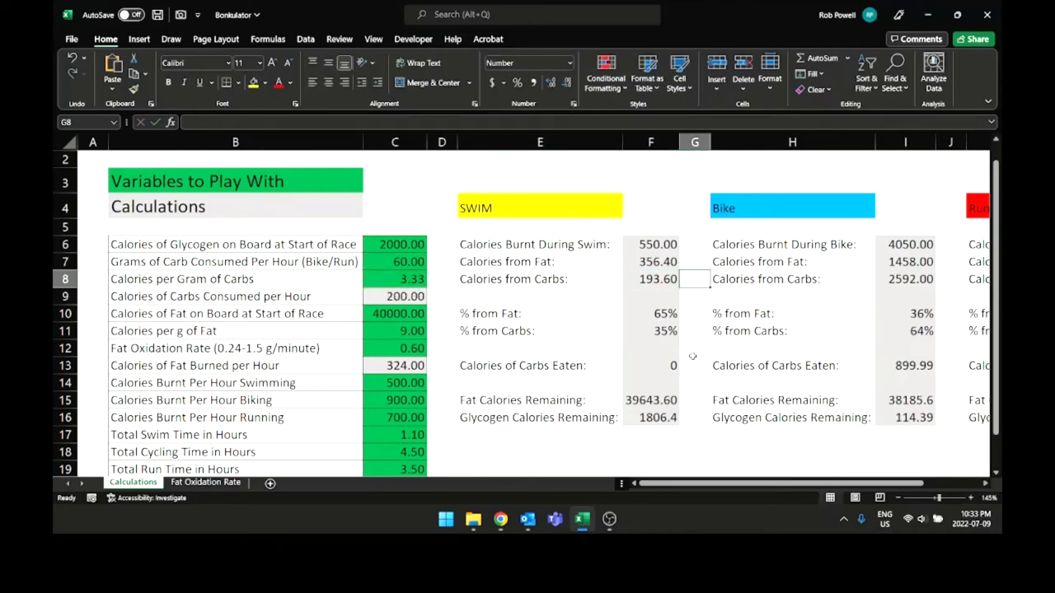
pyautogui.press('Home')
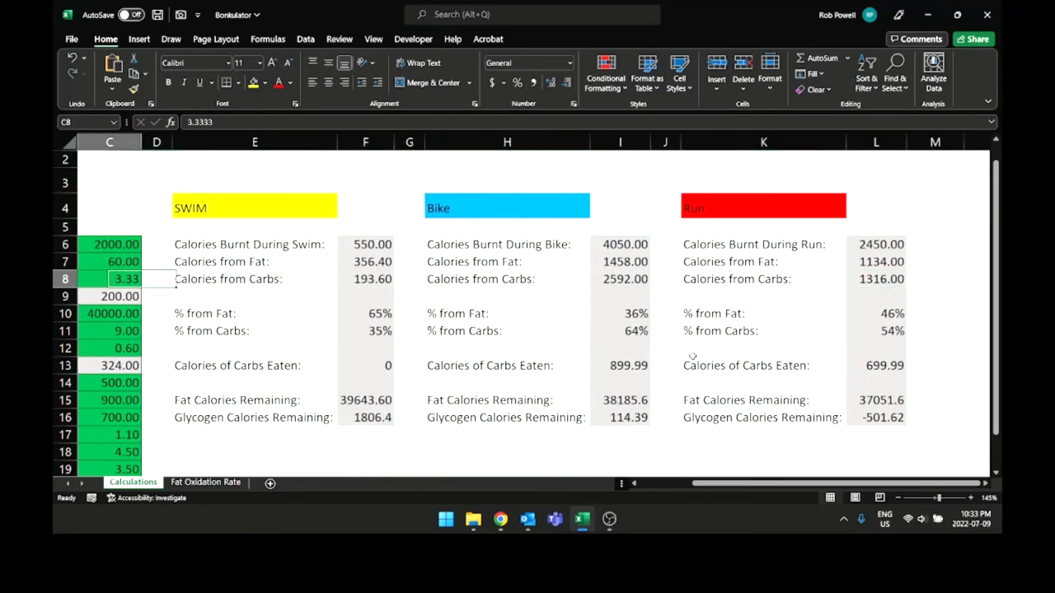
pyautogui.press('Right')
pyautogui.press('Up')
pyautogui.press('Right')
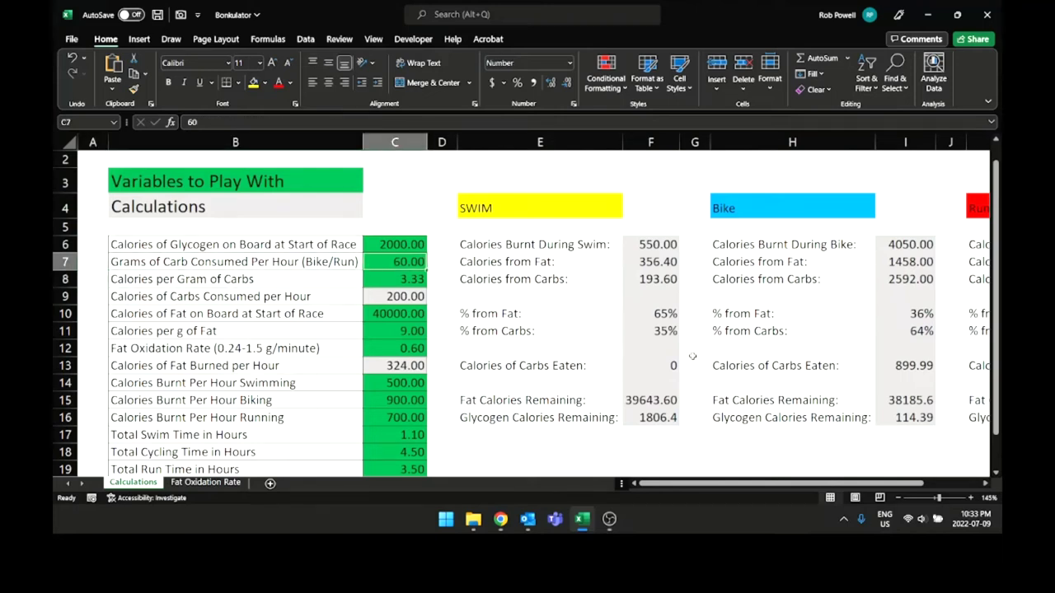
# Examine the Swim section's percentages of calories from fat and from carbs.
pyautogui.press('Down')
pyautogui.press('Down')
pyautogui.press('Down')
pyautogui.press('Down')
pyautogui.press('Right')
pyautogui.press('Right')
pyautogui.press('Right')
pyautogui.press('Right')
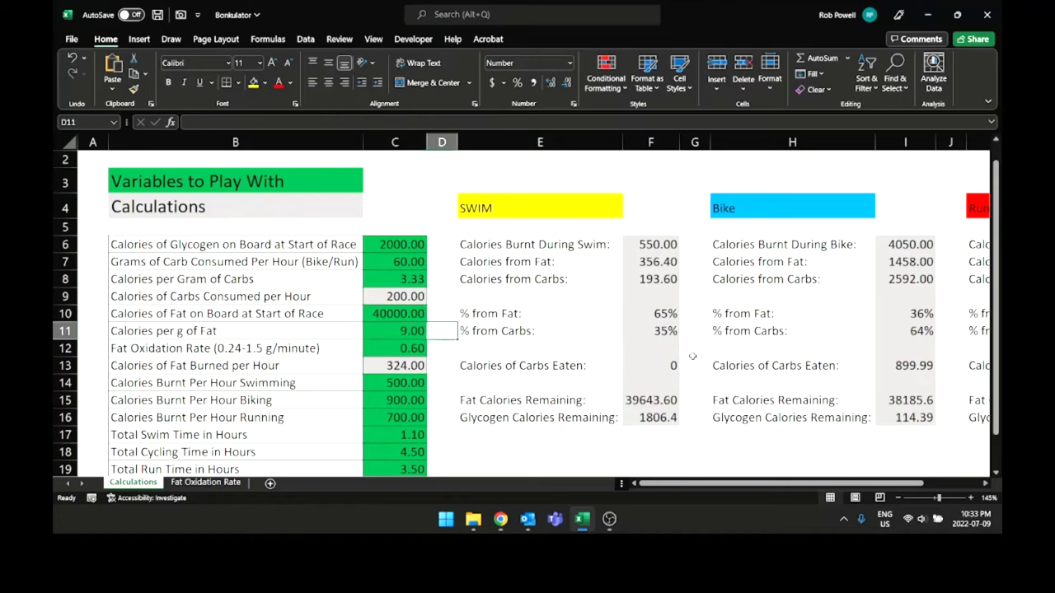
pyautogui.press('Left')
pyautogui.press('Up')
pyautogui.press('Right')
pyautogui.press('Right')
pyautogui.press('Right')
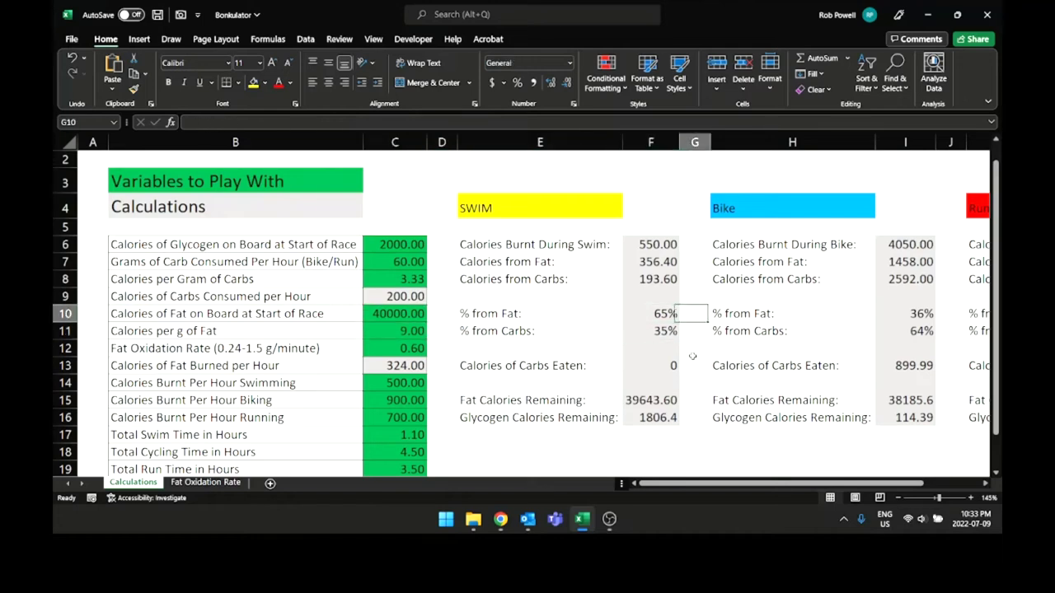
pyautogui.press('Right')
pyautogui.press('Left')
pyautogui.press('Left')
pyautogui.press('Left')
pyautogui.press('Left')
pyautogui.press('Left')
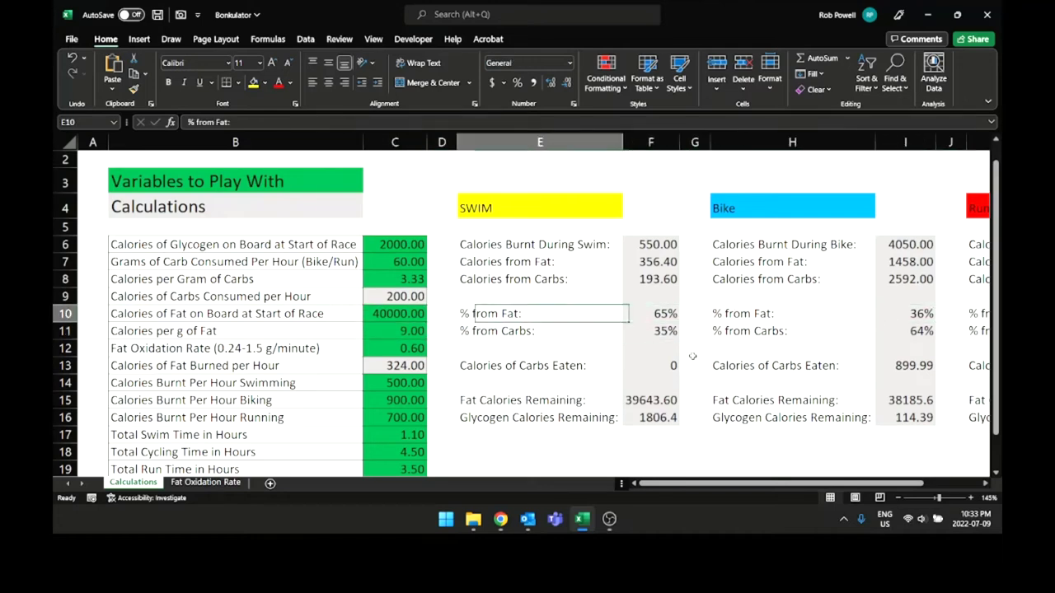
pyautogui.press('Left')
pyautogui.press('Right')
pyautogui.press('Right')
pyautogui.press('Right')
pyautogui.press('Left')
pyautogui.press('Left')
pyautogui.press('Left')
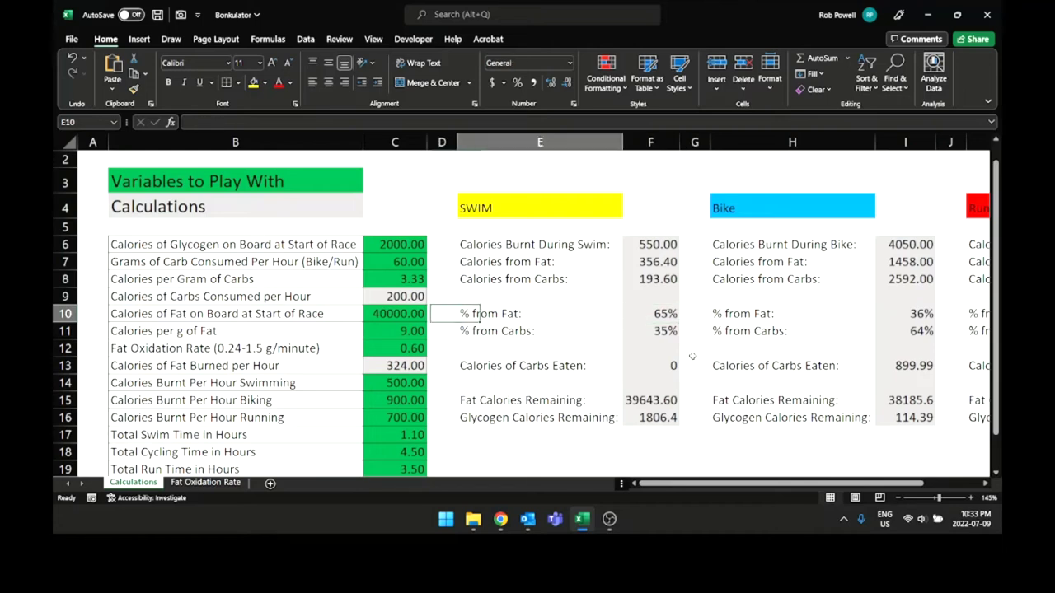
pyautogui.press('Right')
pyautogui.press('Right')
pyautogui.press('Down')
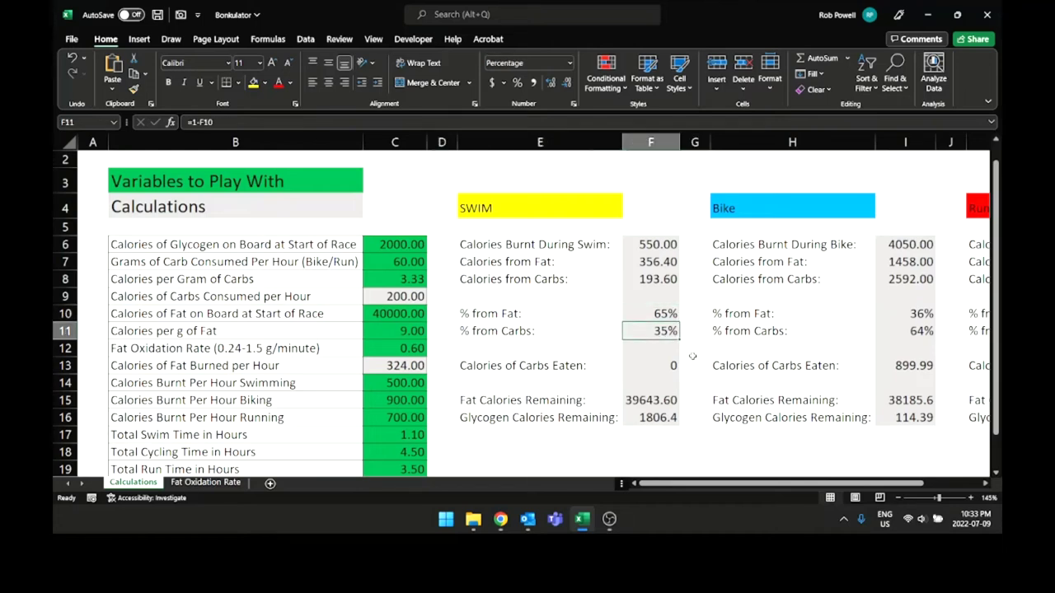
# Compare the percentages from fat and from carbs in the Bike and Run sections.
pyautogui.press('Right')
pyautogui.press('Right')
pyautogui.press('Right')
pyautogui.press('Right')
pyautogui.press('Right')
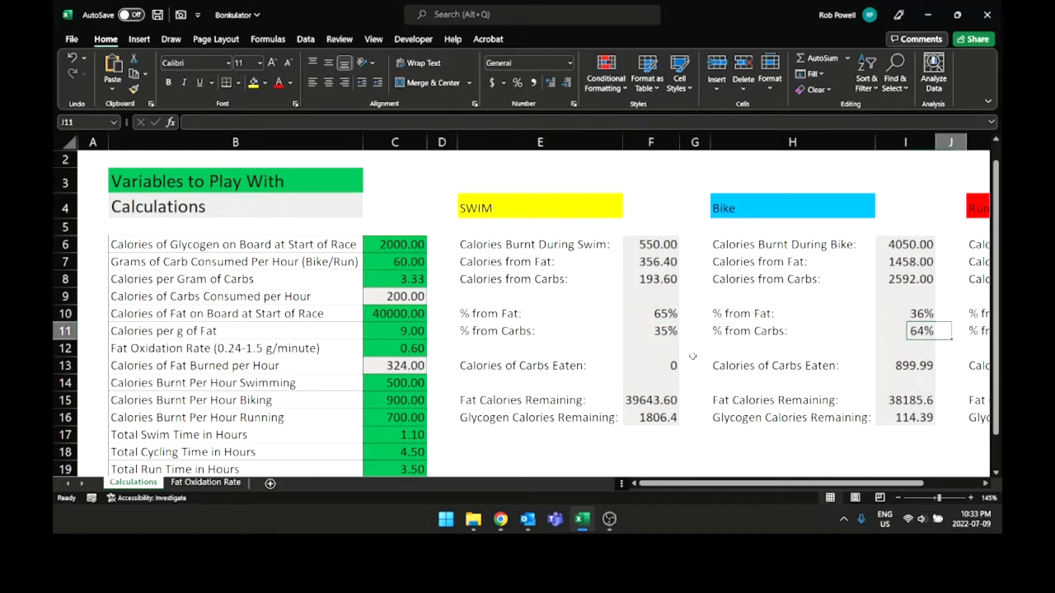
pyautogui.press('Left')
pyautogui.press('Up')
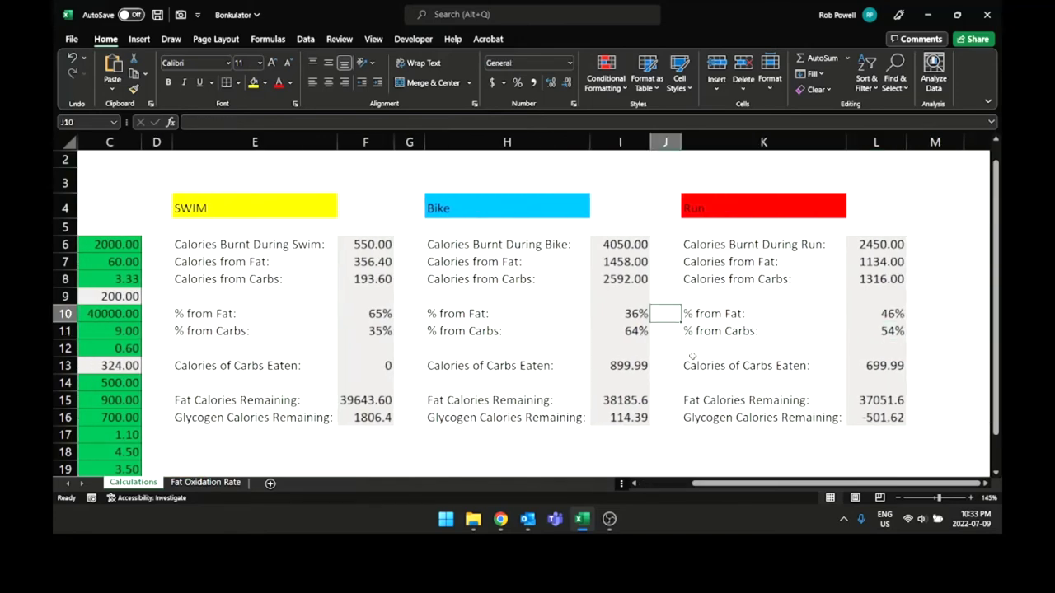
pyautogui.press('Left')
pyautogui.press('Down')
pyautogui.press('Right')
pyautogui.press('Right')
pyautogui.press('Right')
pyautogui.press('Right')
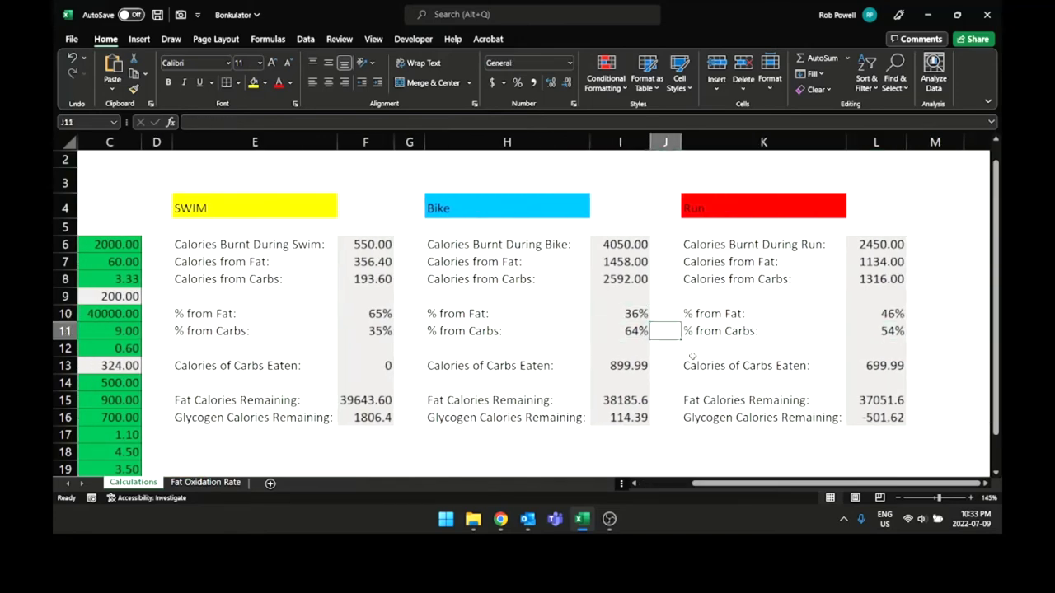
pyautogui.press('Up')
pyautogui.press('Left')
pyautogui.press('Down')
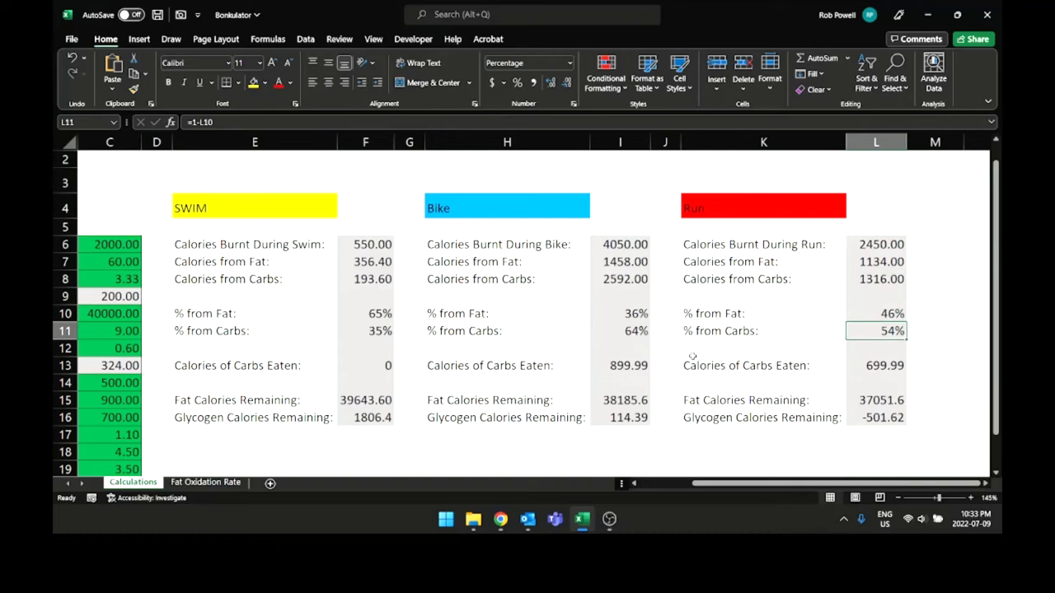
pyautogui.press('Left')
pyautogui.press('Right')
pyautogui.press('Up')
pyautogui.press('Left')
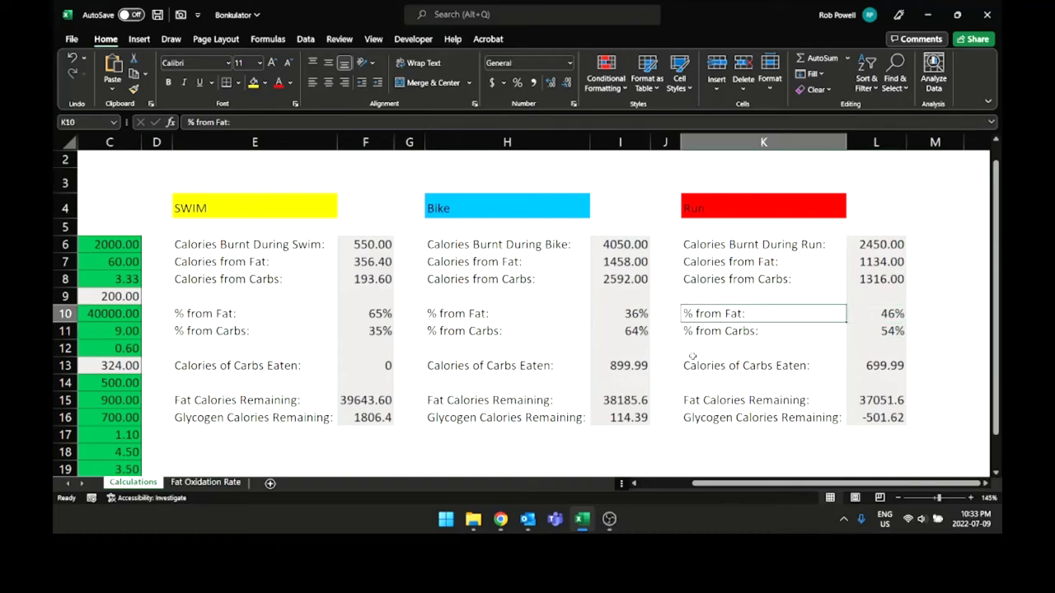
# Check the fat calories remaining from the Run section back through Swim, and return to the hourly carb intake input.
pyautogui.press('Down')
pyautogui.press('Down')
pyautogui.press('Down')
pyautogui.press('Down')
pyautogui.press('Down')
pyautogui.press('Left')
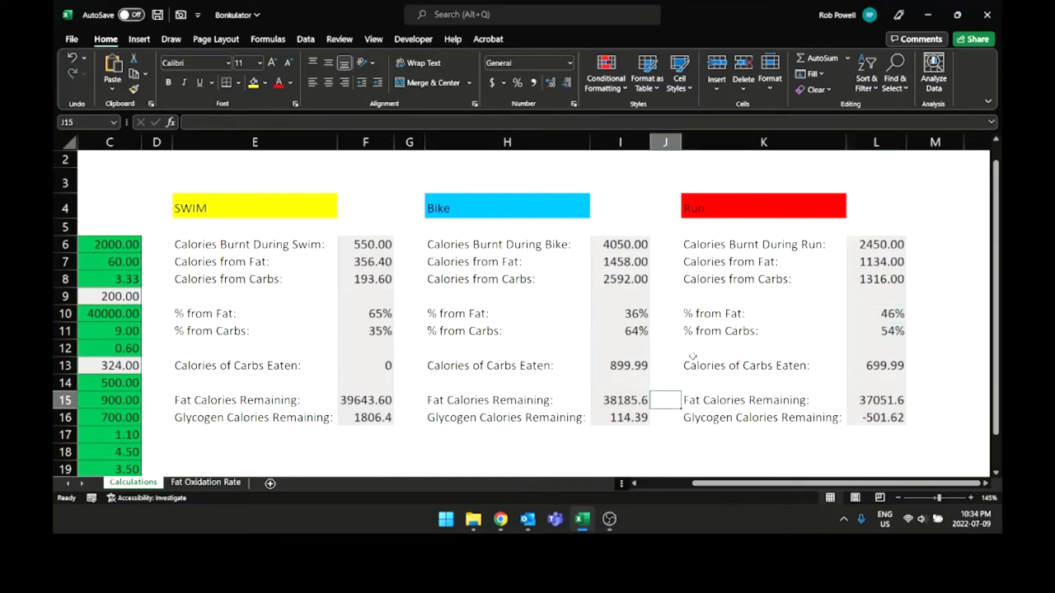
pyautogui.press('Left')
pyautogui.press('Left')
pyautogui.press('Left')
pyautogui.press('Left')
pyautogui.press('Left')
pyautogui.press('Left')
pyautogui.press('Left')
pyautogui.press('Left')
pyautogui.press('Left')
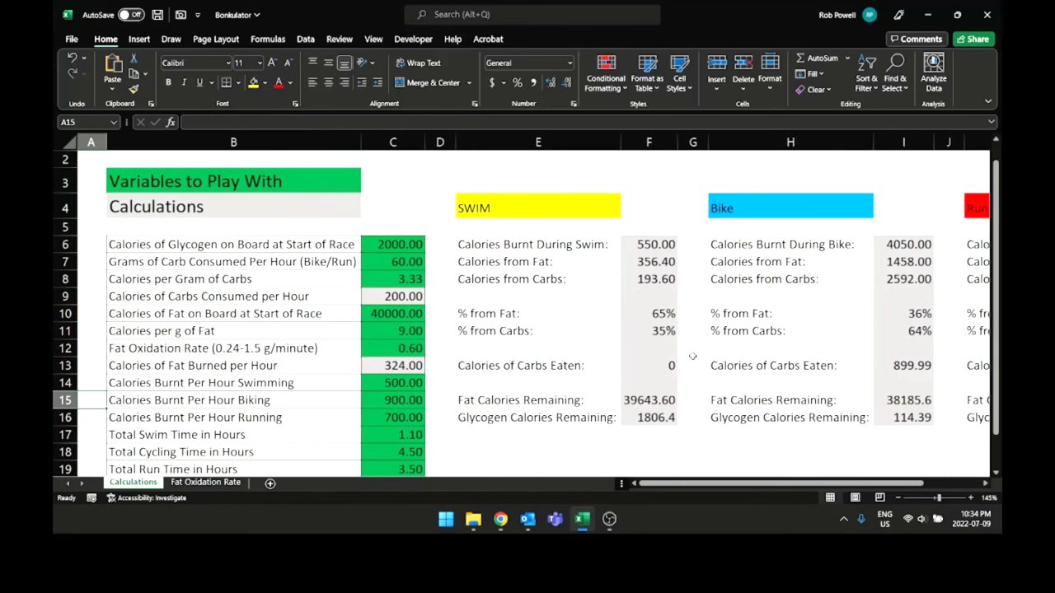
pyautogui.press('Right')
pyautogui.press('Right')
pyautogui.press('Up')
pyautogui.press('Up')
pyautogui.press('Up')
pyautogui.press('Up')
pyautogui.press('Up')
pyautogui.press('Up')
pyautogui.press('Up')
pyautogui.press('Up')
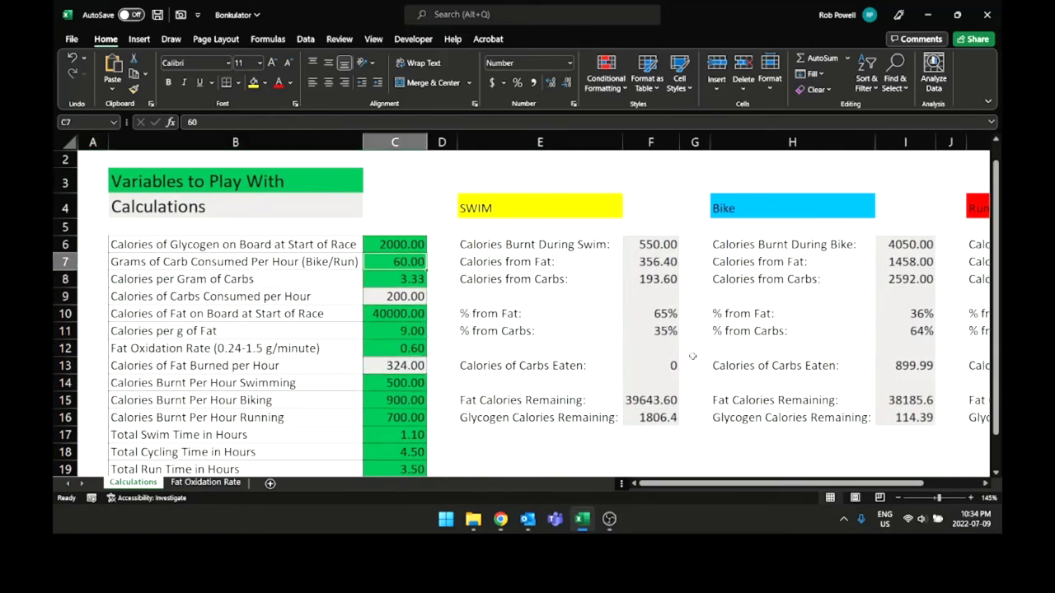
# Review the calories from fat in the Swim and Bike sections, ending back at the hourly carb intake.
pyautogui.press('Right')
pyautogui.press('Right')
pyautogui.press('Right')
pyautogui.press('Right')
pyautogui.press('Right')
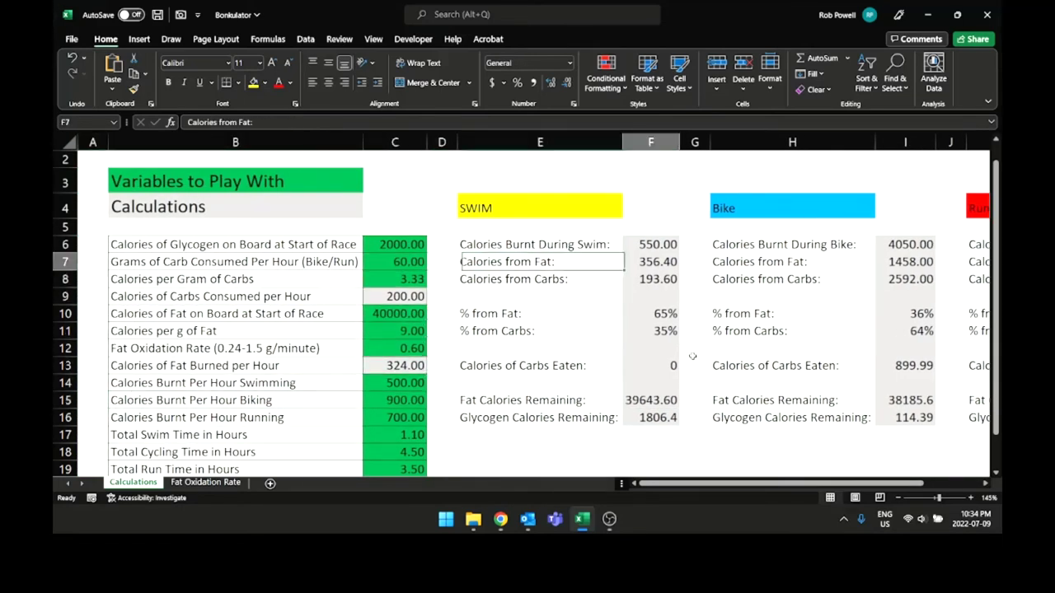
pyautogui.press('Right')
pyautogui.press('Right')
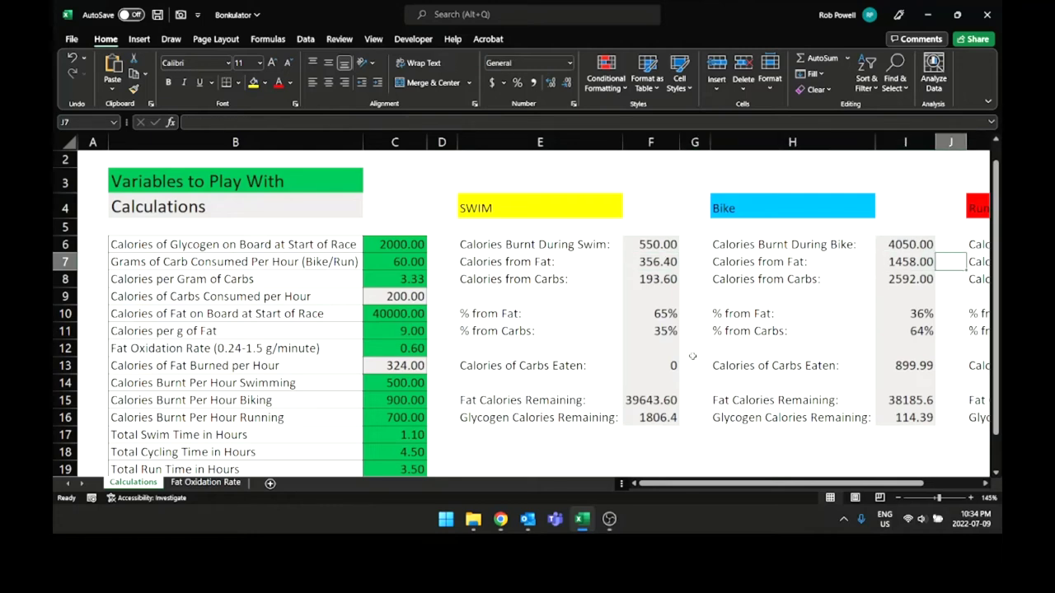
pyautogui.press('Left')
pyautogui.press('Left')
pyautogui.press('Left')
pyautogui.press('Left')
pyautogui.press('Left')
pyautogui.press('Left')
pyautogui.press('Left')
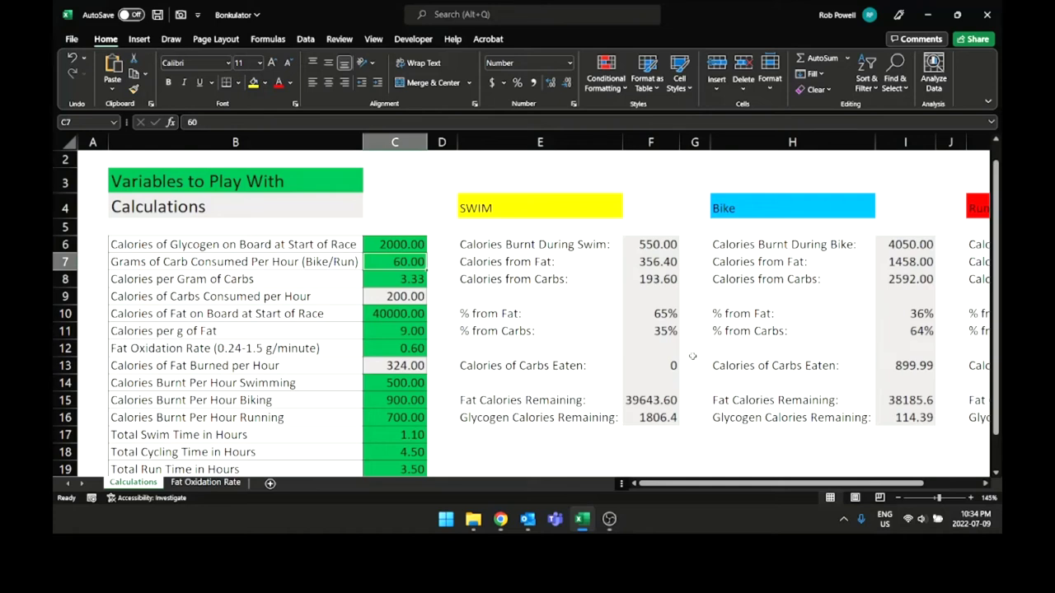
# Set the total swim time to 1.6 hours.
pyautogui.click(414, 436)
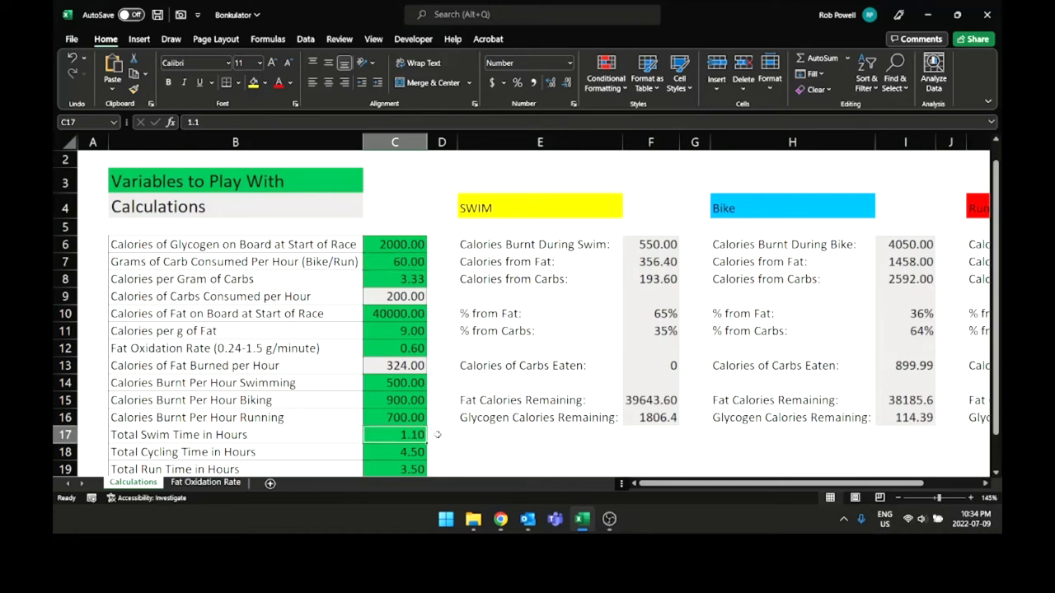
pyautogui.scroll(-2, 478, 430)
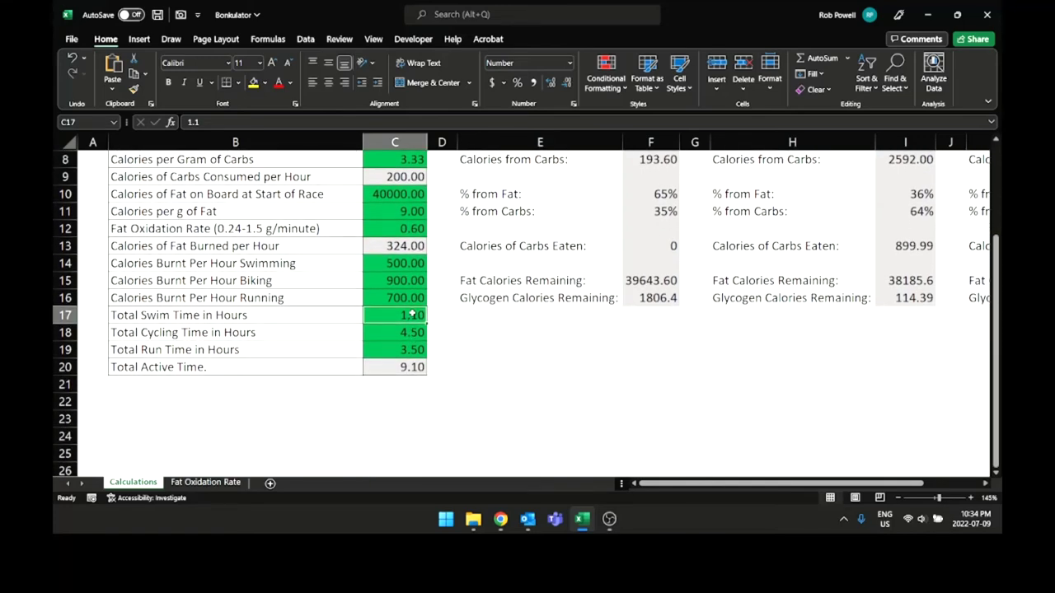
pyautogui.write('1.')
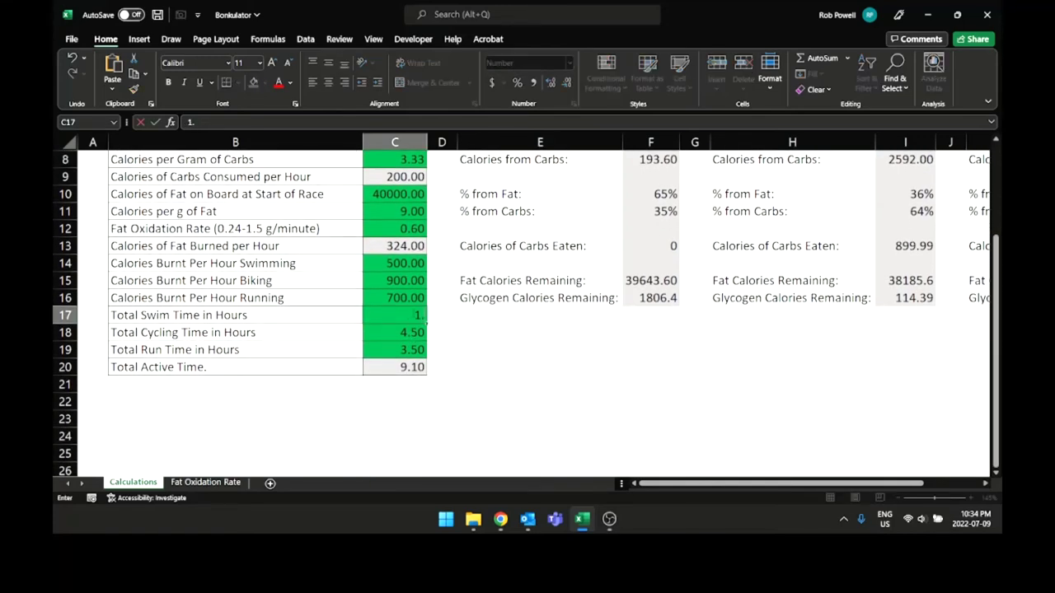
pyautogui.write('6')
pyautogui.press('Return')
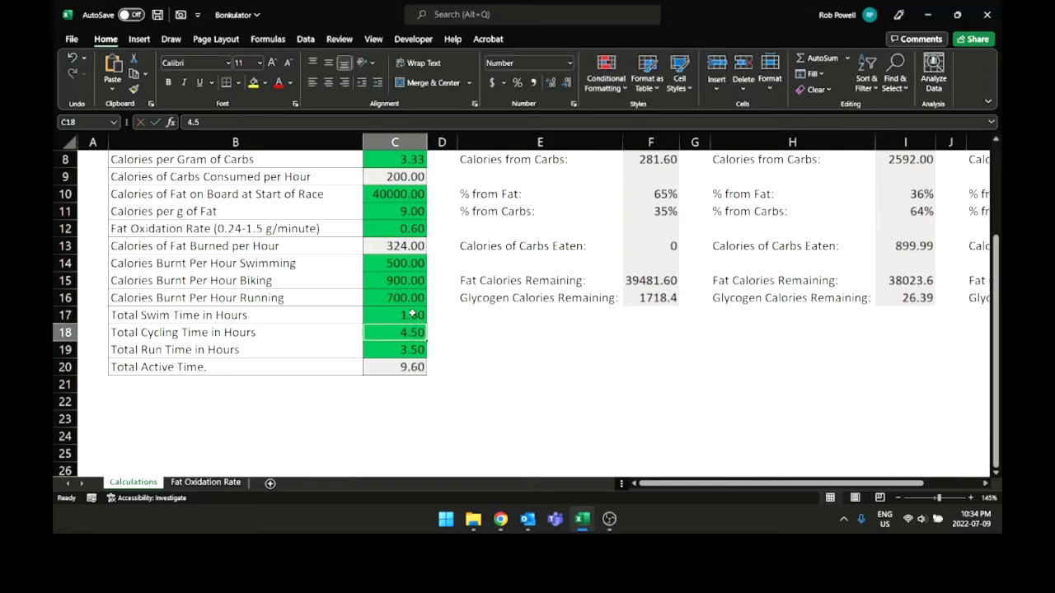
# Set the total cycling time to 7 hours and the total run time to 4.75 hours.
pyautogui.write('7')
pyautogui.press('Return')
pyautogui.write('4.75')
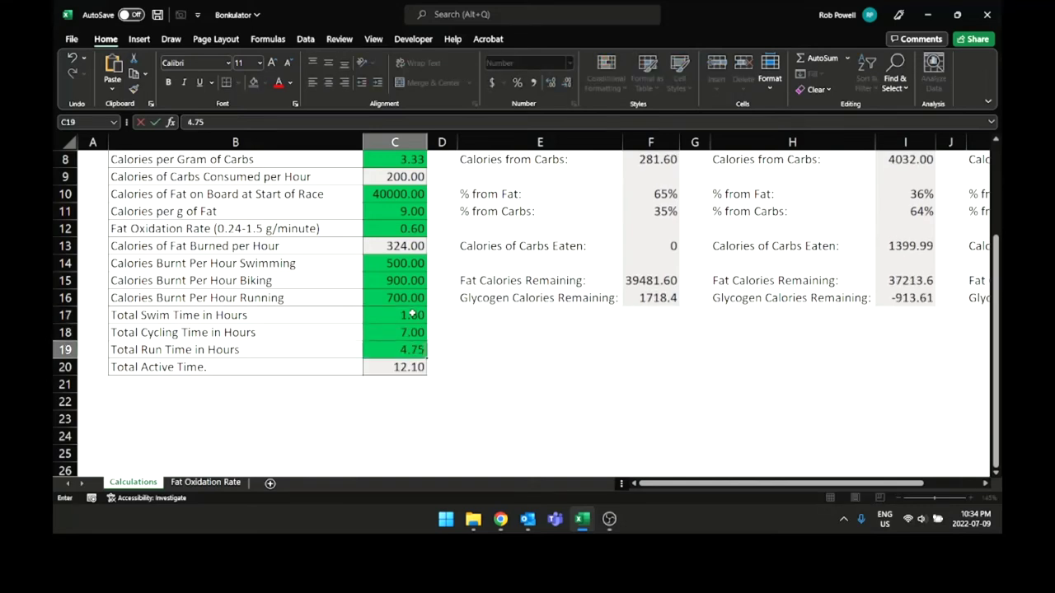
pyautogui.press('Return')
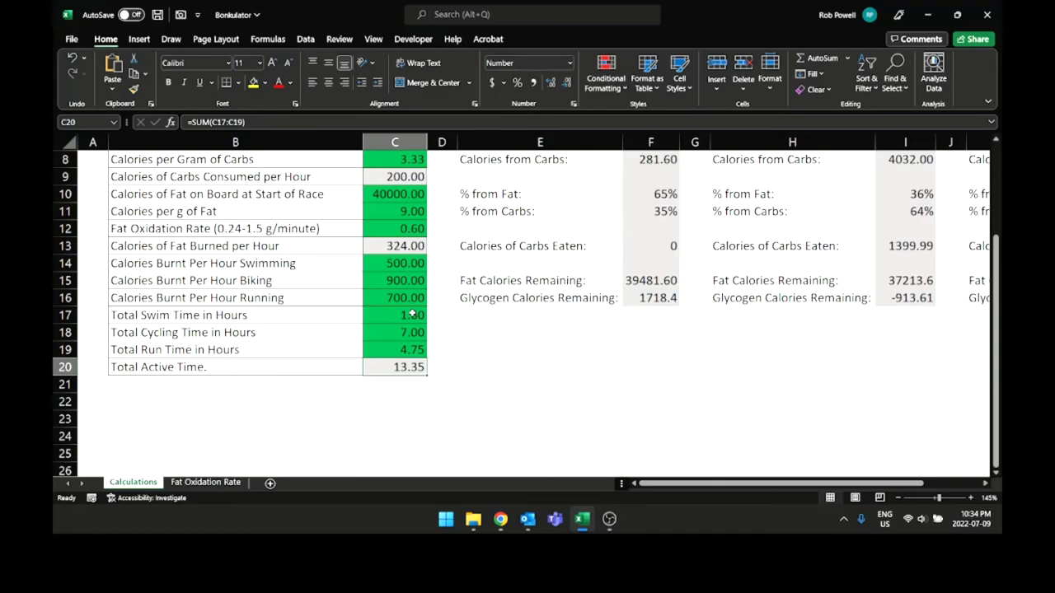
# Examine the starting glycogen, the Swim calorie results from fat and carbs, and the hourly carb intake for the slower race times.
pyautogui.scroll(2, 459, 310)
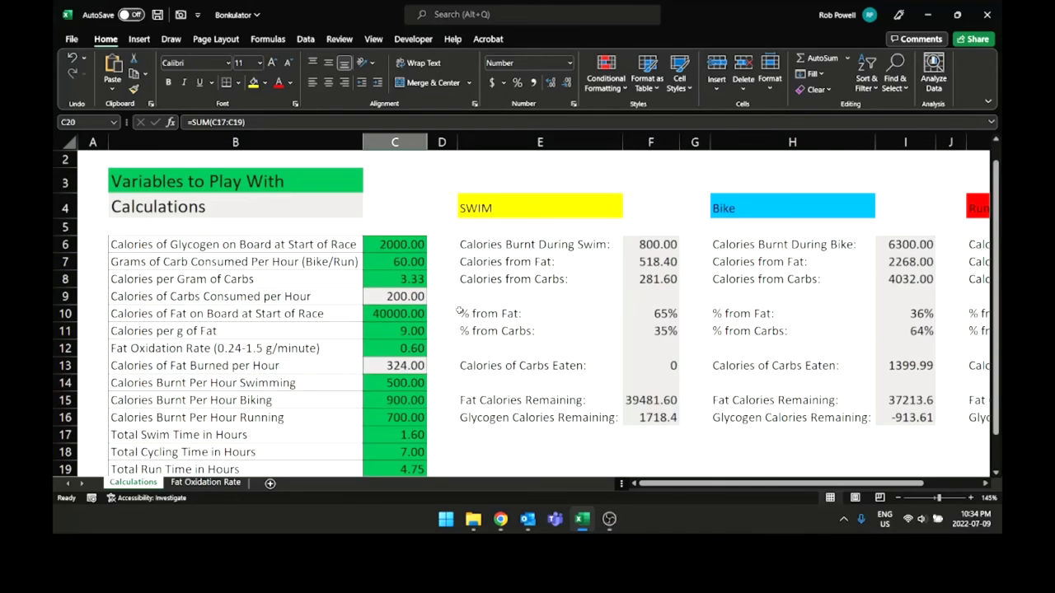
pyautogui.click(421, 245)
pyautogui.click(515, 245)
pyautogui.click(516, 262)
pyautogui.click(516, 281)
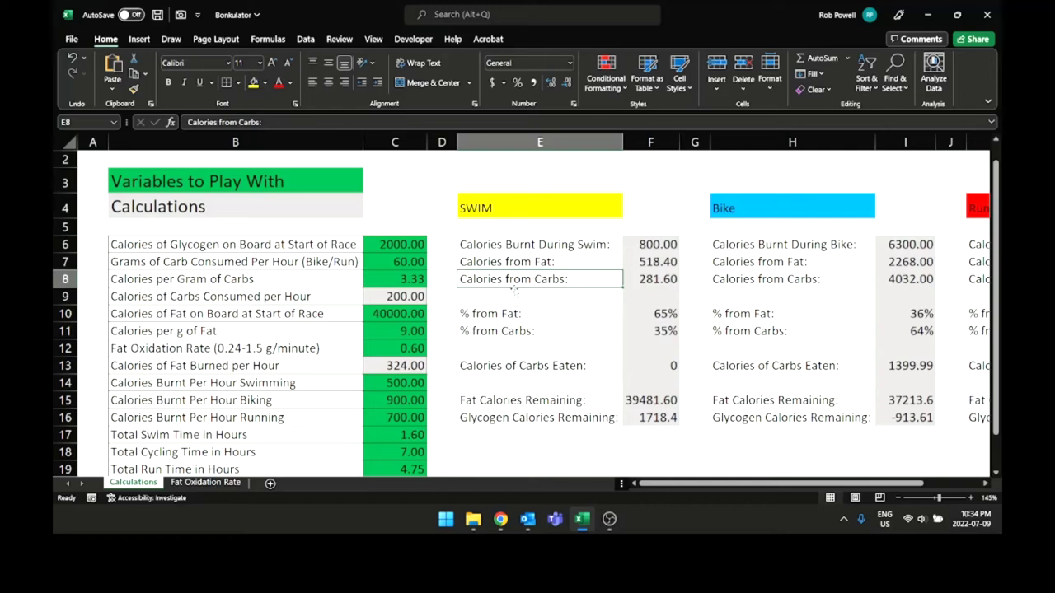
pyautogui.click(526, 314)
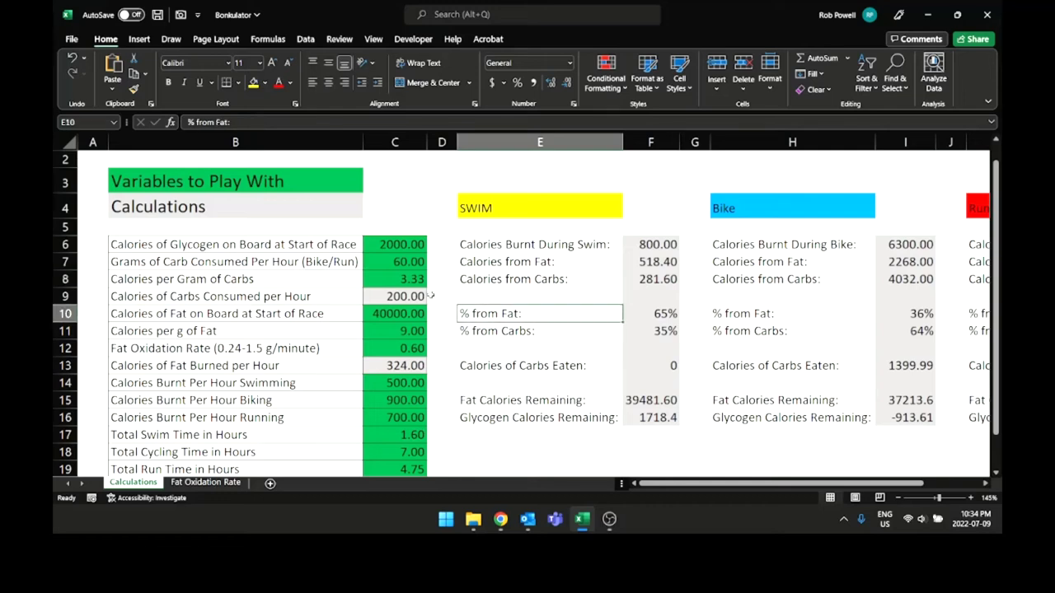
pyautogui.click(397, 262)
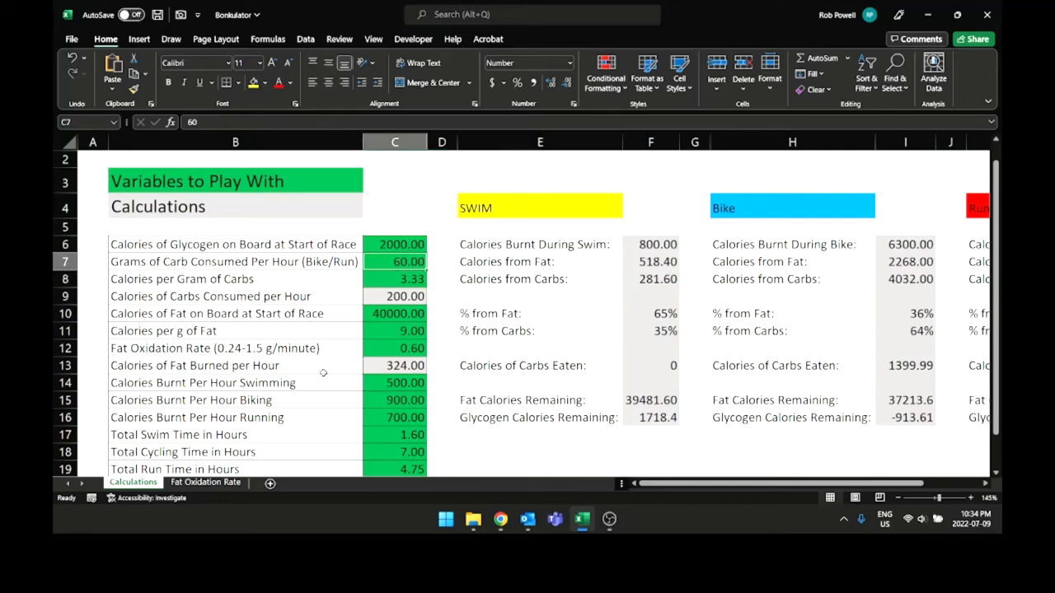
# Consult the Fat Oxidation Rate sheet, and set the fat oxidation rate on the Calculations sheet to 1 g/minute.
pyautogui.click(208, 483)
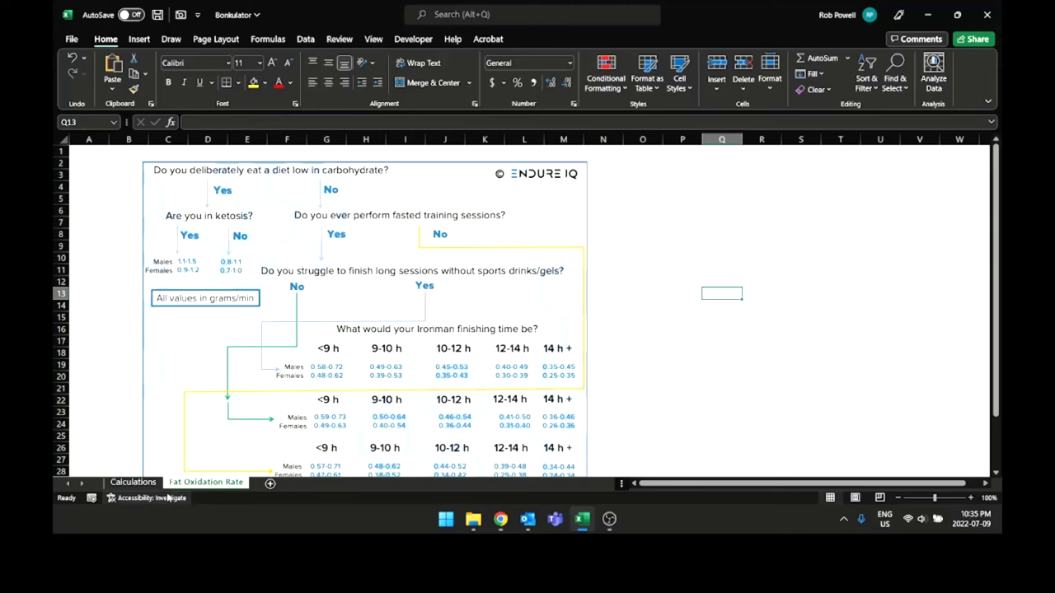
pyautogui.click(133, 482)
pyautogui.click(412, 346)
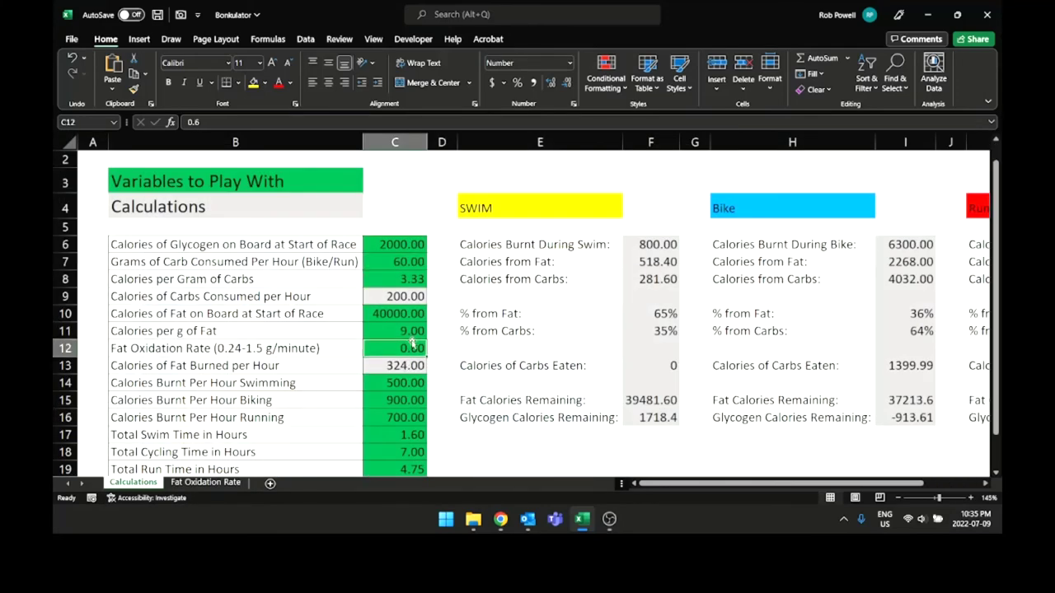
pyautogui.write('1')
pyautogui.press('Return')
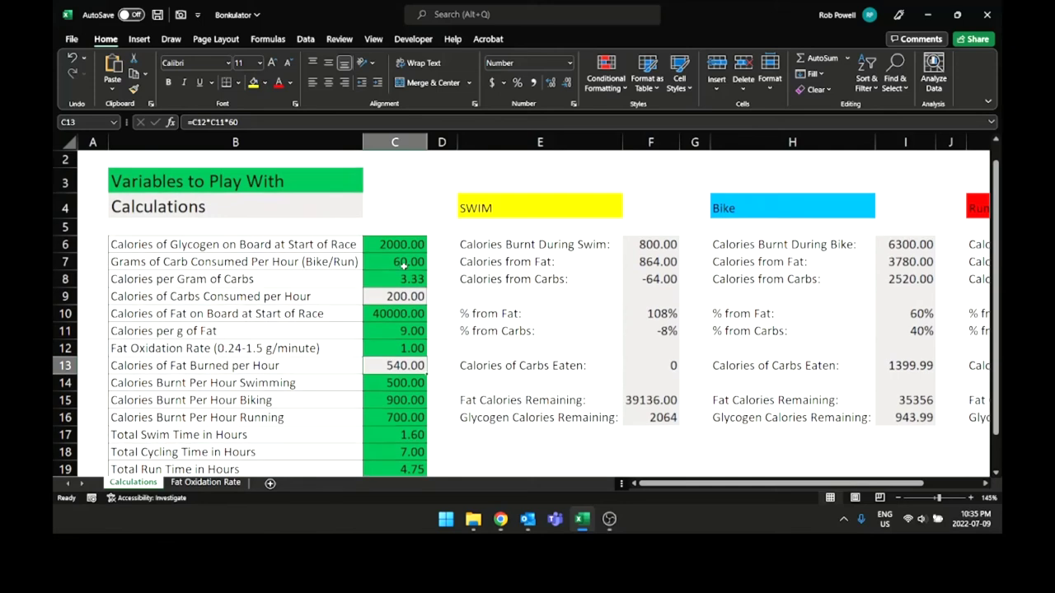
# Set the grams of carb consumed per hour on the bike and run to 30.
pyautogui.press('Up')
pyautogui.press('Up')
pyautogui.press('Up')
pyautogui.press('Up')
pyautogui.press('Up')
pyautogui.press('Up')
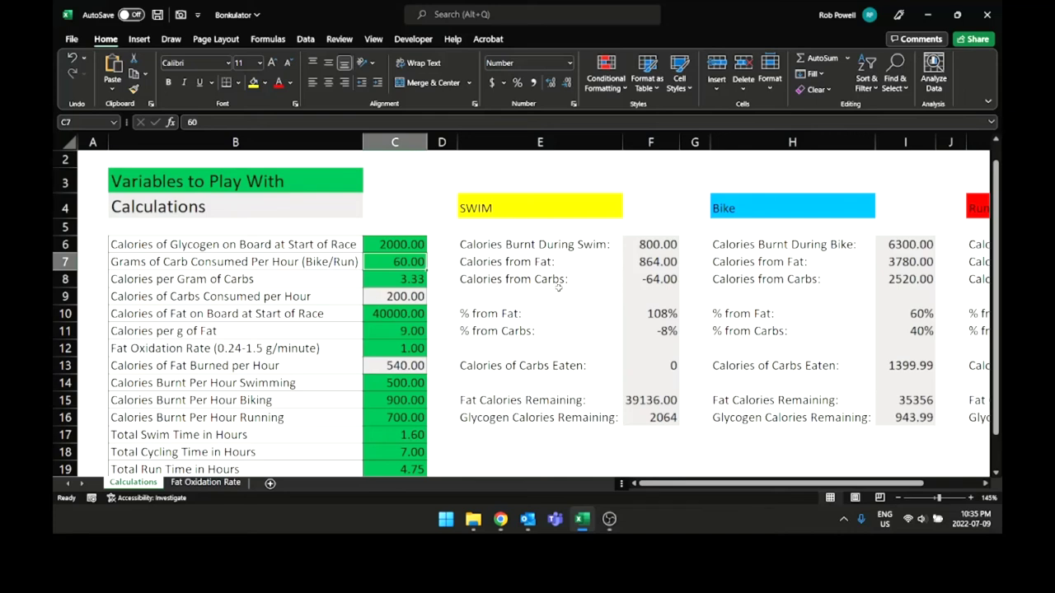
pyautogui.write('30')
pyautogui.press('Return')
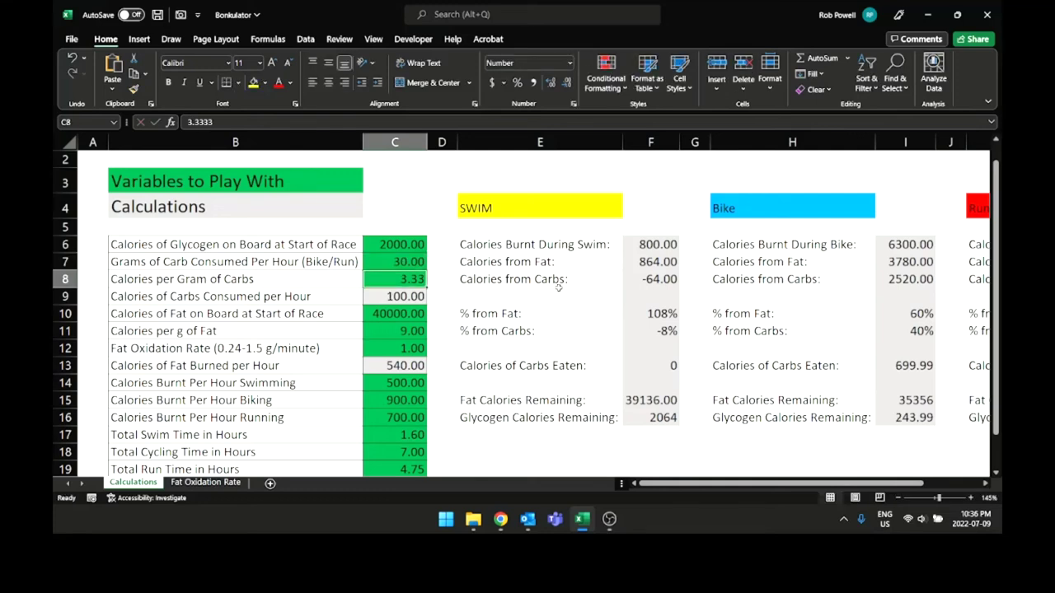
# Review the Bike and Run glycogen calories remaining at the 30 g hourly carb intake.
pyautogui.hotkey('ctrl', 'Right')
pyautogui.hotkey('ctrl', 'Right')
pyautogui.hotkey('ctrl', 'Right')
pyautogui.hotkey('ctrl', 'Right')
pyautogui.hotkey('ctrl', 'Right')
pyautogui.hotkey('ctrl', 'Right')
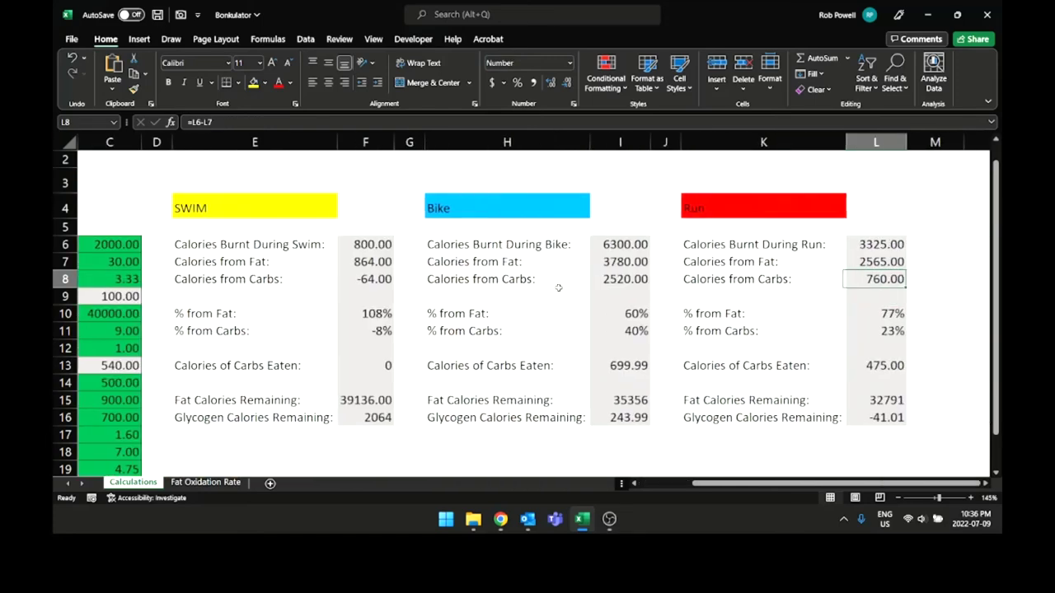
# Set the grams of carb consumed per hour on the bike and run to 47.
pyautogui.hotkey('ctrl', 'Left')
pyautogui.hotkey('ctrl', 'Left')
pyautogui.hotkey('ctrl', 'Left')
pyautogui.hotkey('ctrl', 'Left')
pyautogui.hotkey('ctrl', 'Left')
pyautogui.hotkey('ctrl', 'Left')
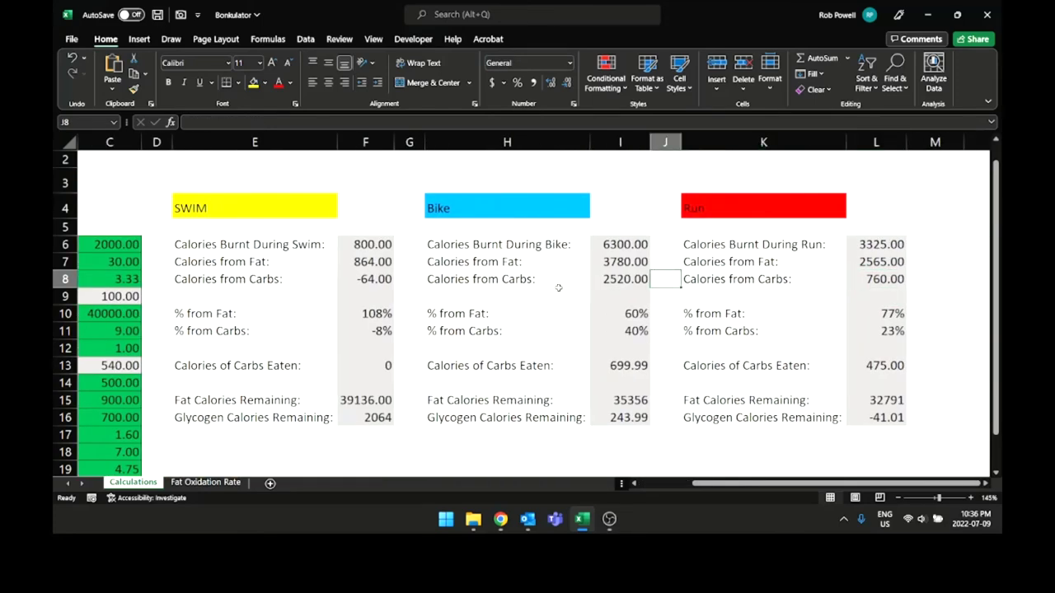
pyautogui.hscroll(-2, 558, 288)
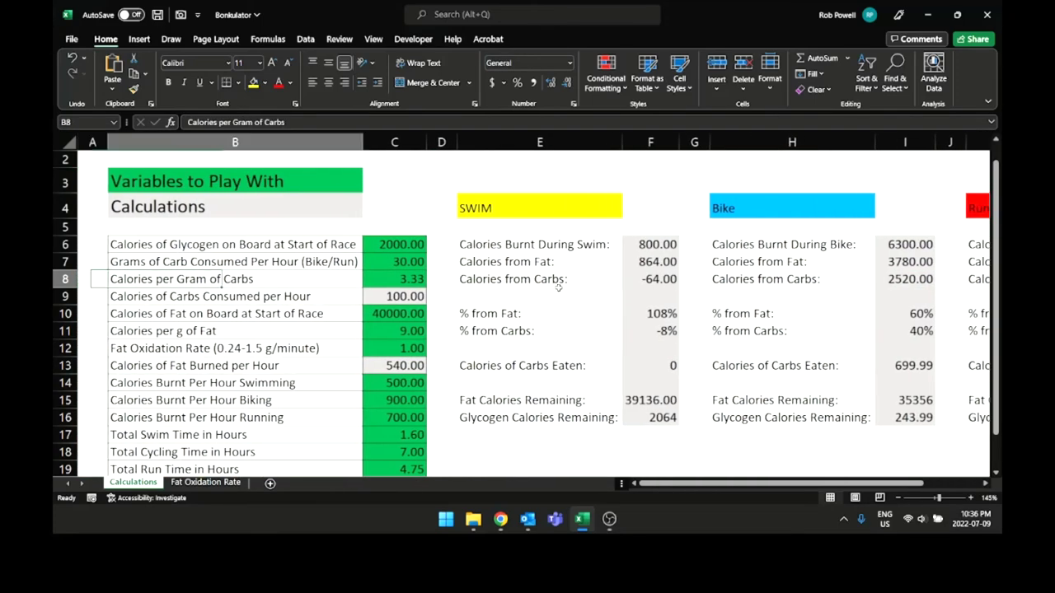
pyautogui.press('Up')
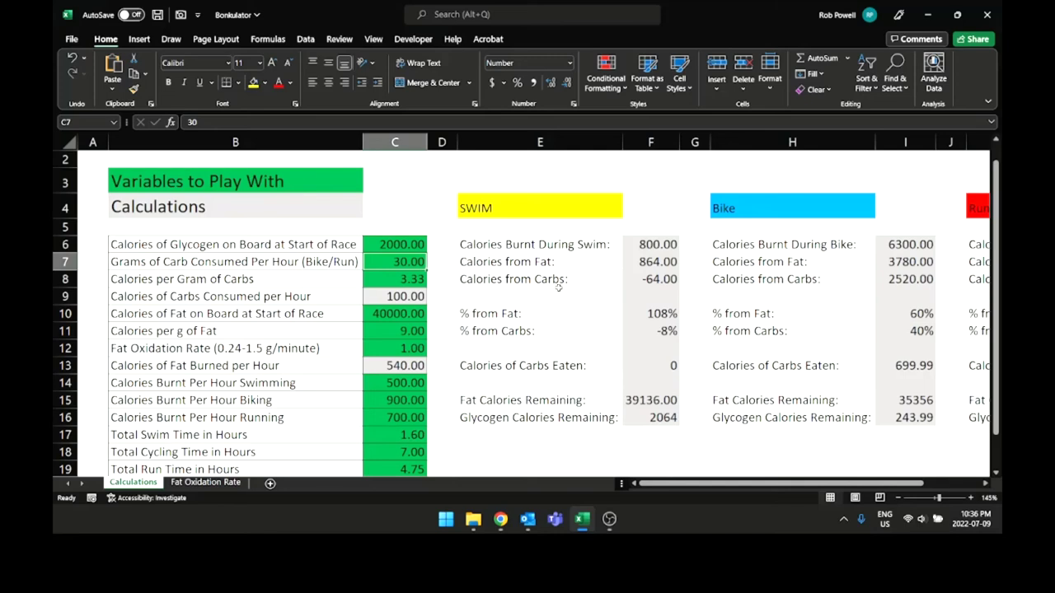
pyautogui.write('47')
pyautogui.press('Return')
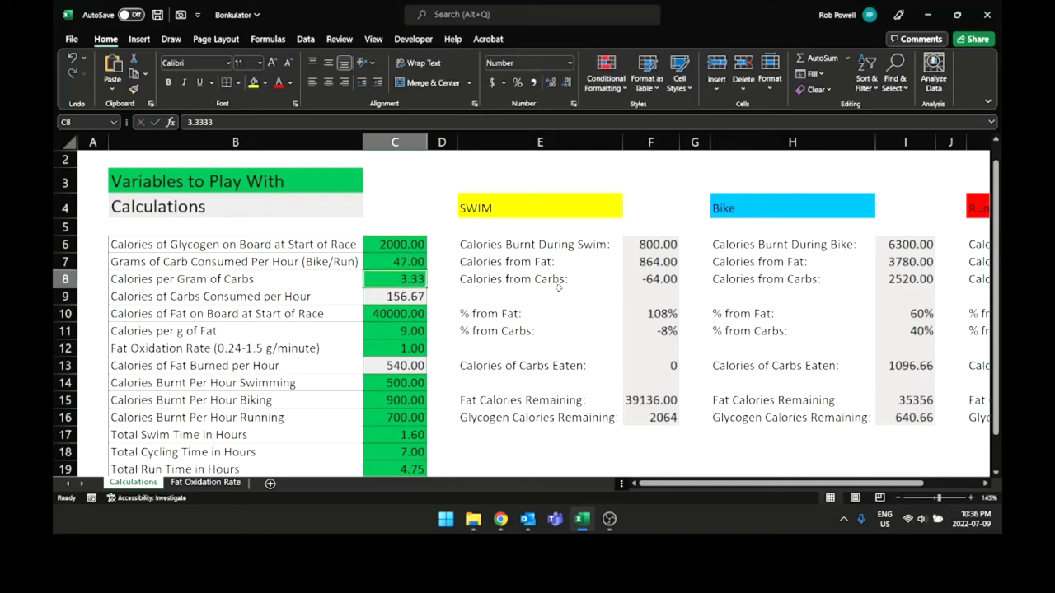
# Check the glycogen calories remaining after the Run at the 47 g hourly carb intake.
pyautogui.press('Up')
pyautogui.press('Right')
pyautogui.press('Right')
pyautogui.press('Right')
pyautogui.press('Right')
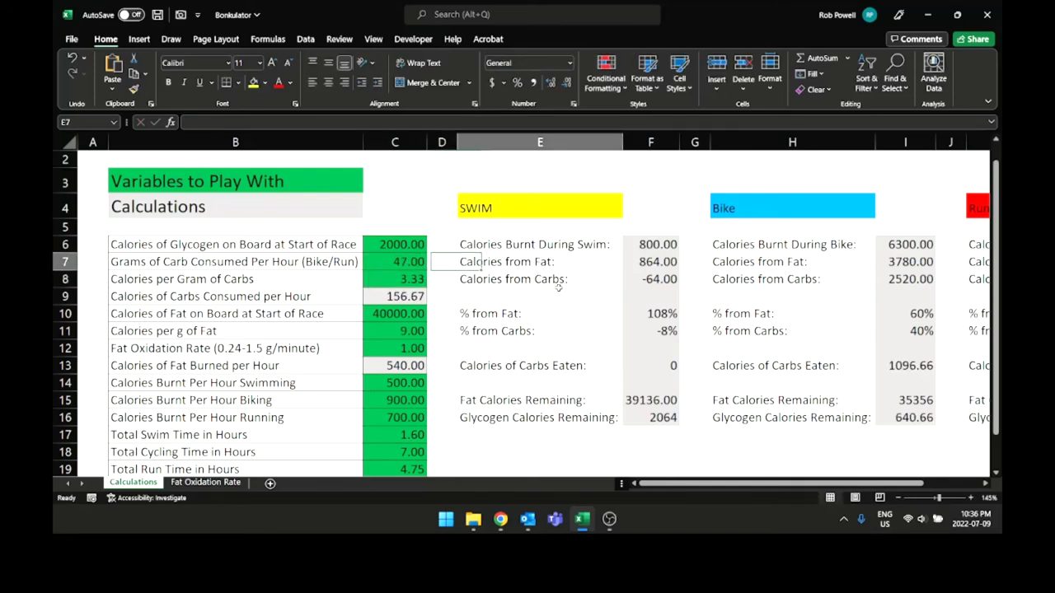
pyautogui.press('Right')
pyautogui.press('Right')
pyautogui.press('Right')
pyautogui.press('Right')
pyautogui.press('Right')
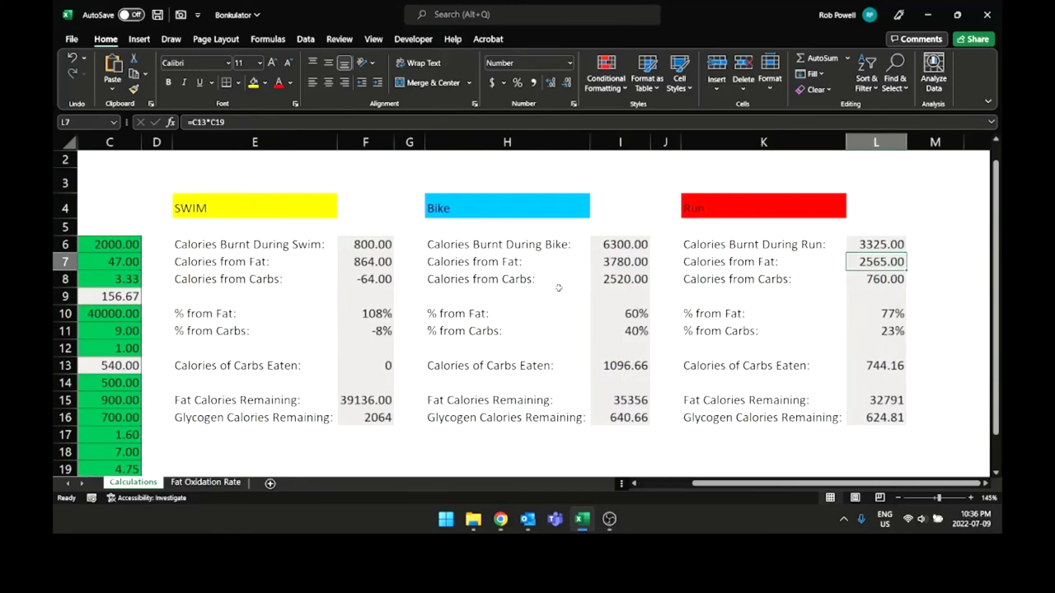
pyautogui.press('Down')
pyautogui.press('Down')
pyautogui.press('Down')
pyautogui.press('Down')
pyautogui.press('Down')
pyautogui.press('Down')
pyautogui.press('Down')
pyautogui.press('Down')
pyautogui.press('Down')
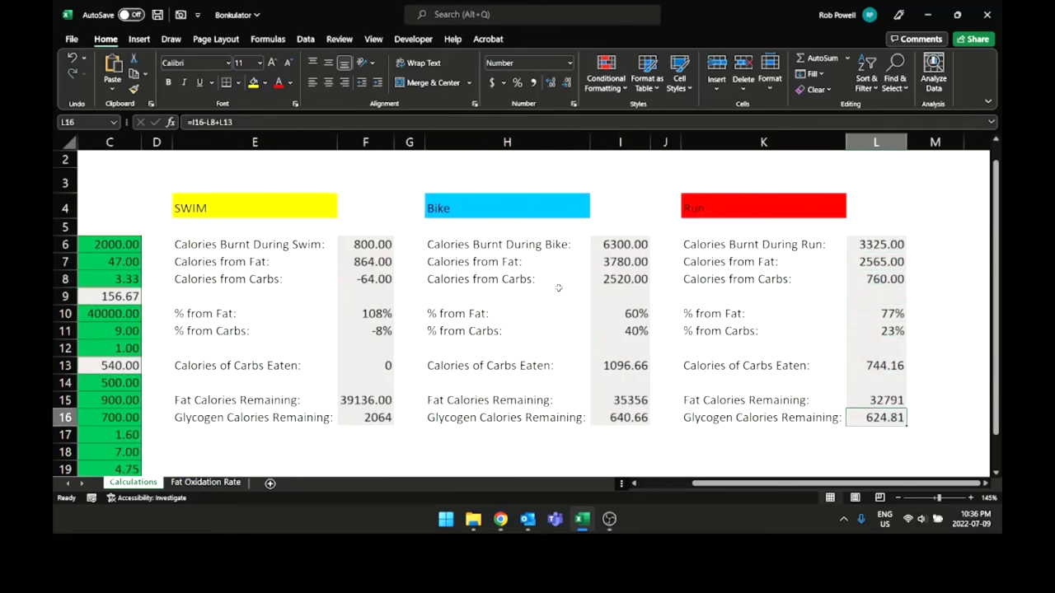
# Examine the glycogen calories remaining after the Swim and the Bike percentages of calories from fat and carbs.
pyautogui.press('Left')
pyautogui.press('Left')
pyautogui.press('Left')
pyautogui.press('Left')
pyautogui.press('Left')
pyautogui.press('Left')
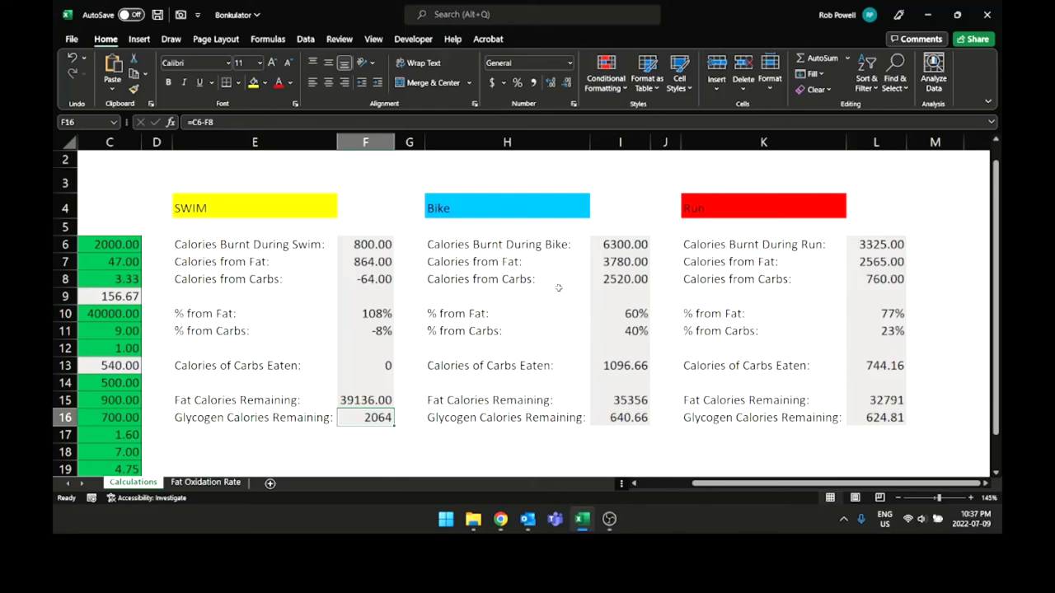
pyautogui.press('Left')
pyautogui.press('Right')
pyautogui.press('Right')
pyautogui.press('Up')
pyautogui.press('Up')
pyautogui.press('Up')
pyautogui.press('Up')
pyautogui.press('Up')
pyautogui.press('Up')
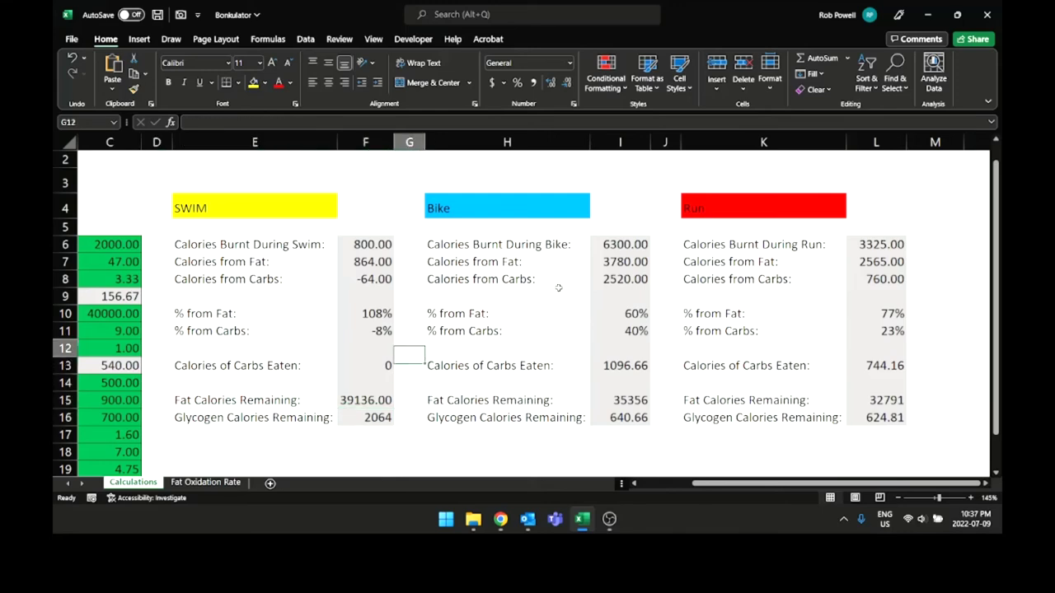
pyautogui.press('Right')
pyautogui.press('Right')
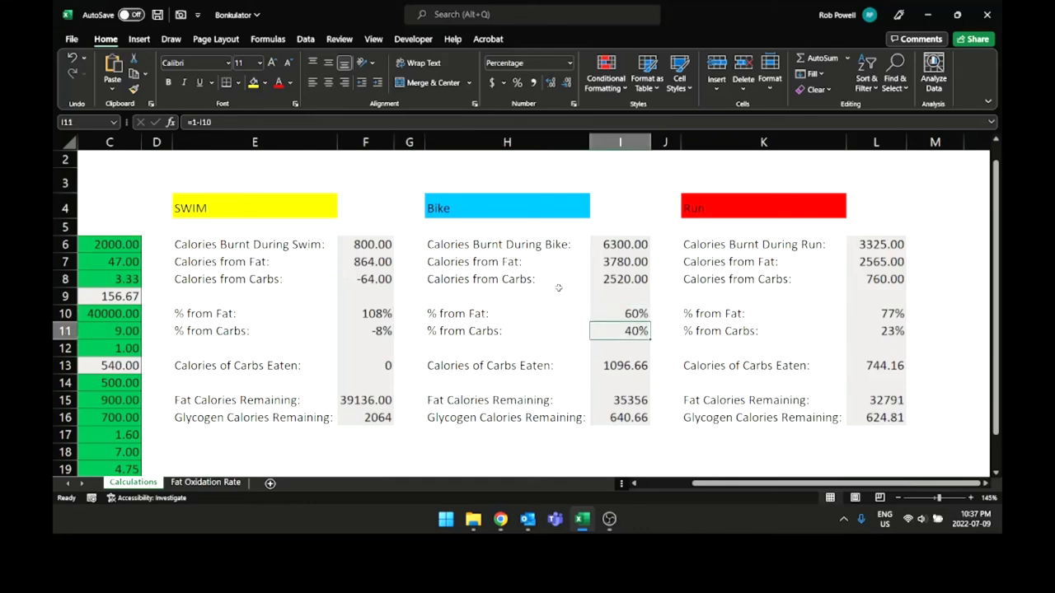
pyautogui.press('Up')
pyautogui.press('Down')
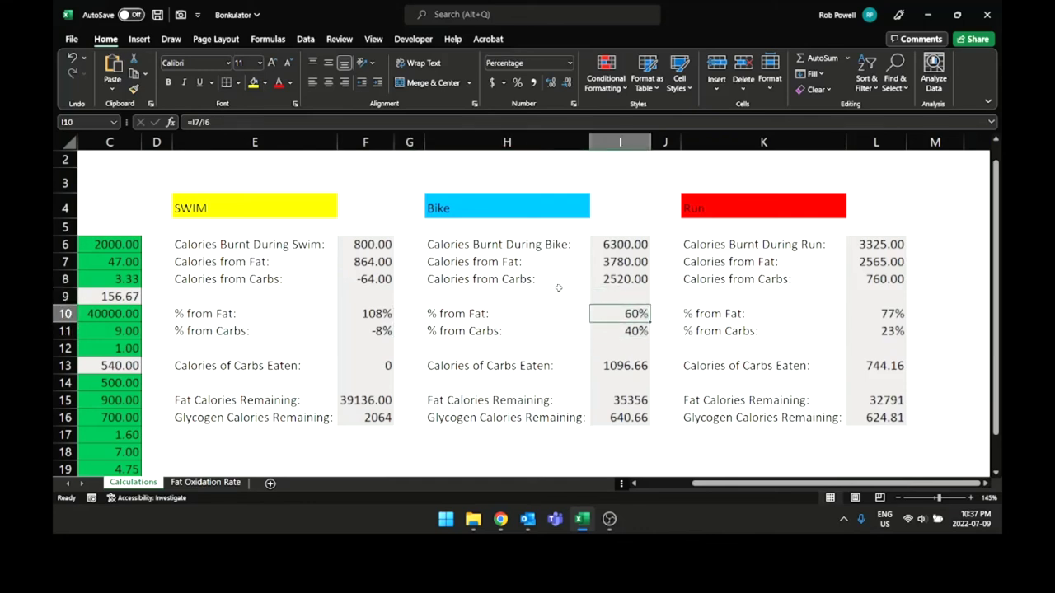
pyautogui.press('Left')
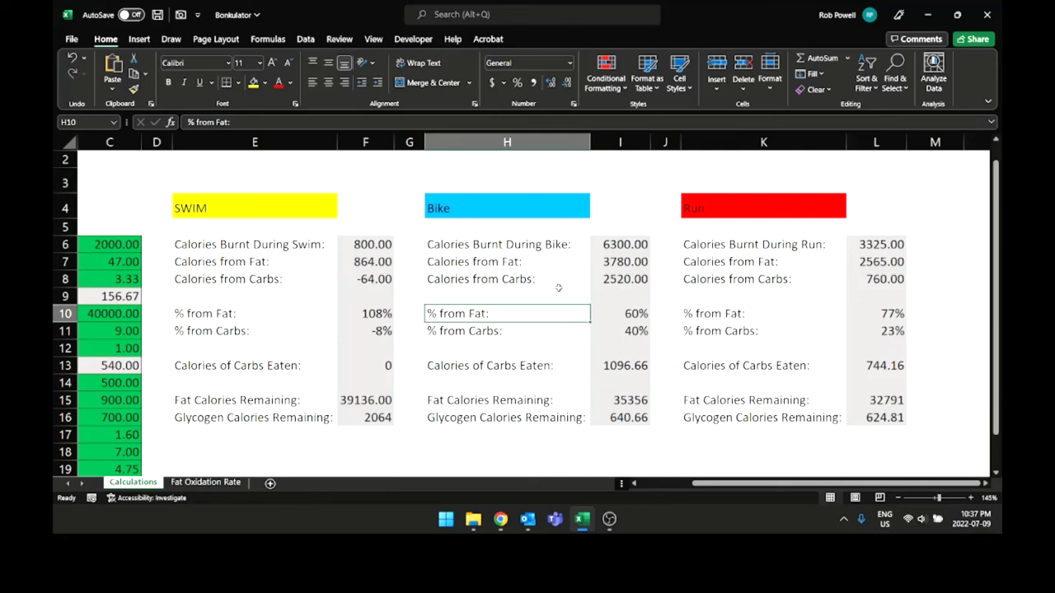
pyautogui.press('Right')
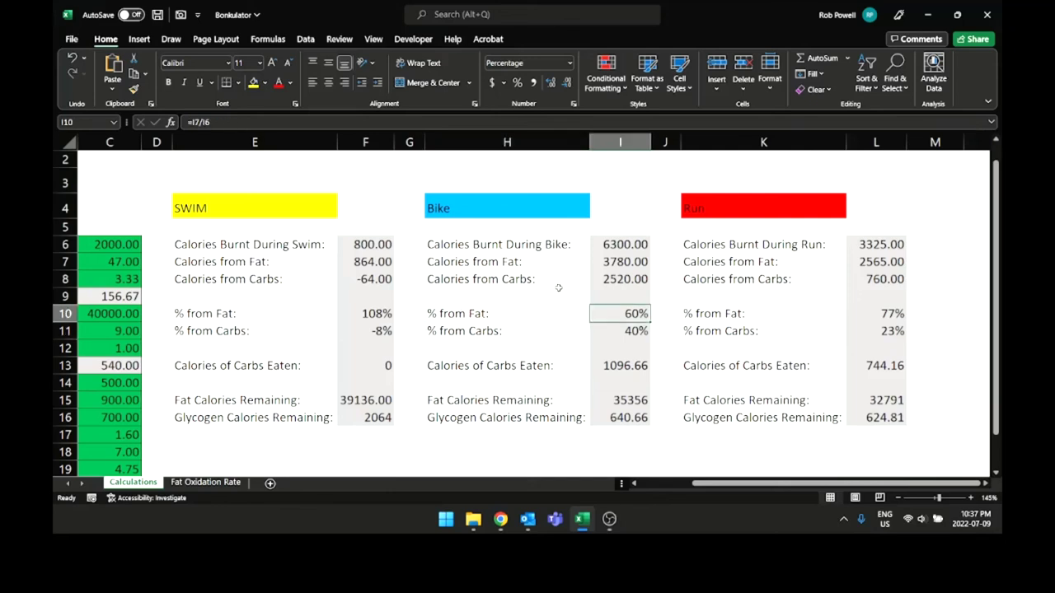
pyautogui.press('Right')
pyautogui.press('Left')
pyautogui.press('Left')
pyautogui.press('Left')
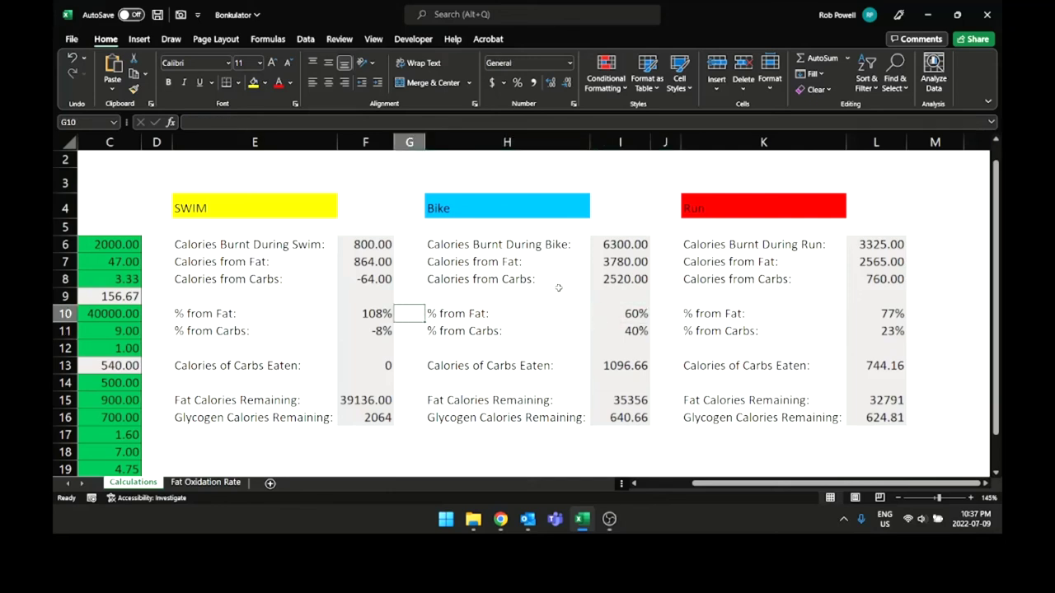
# Examine the Swim percentages of calories from fat and from carbs.
pyautogui.press('Left')
pyautogui.press('Left')
pyautogui.press('Left')
pyautogui.press('Left')
pyautogui.press('Left')
pyautogui.press('Right')
pyautogui.press('Right')
pyautogui.press('Right')
pyautogui.press('Down')
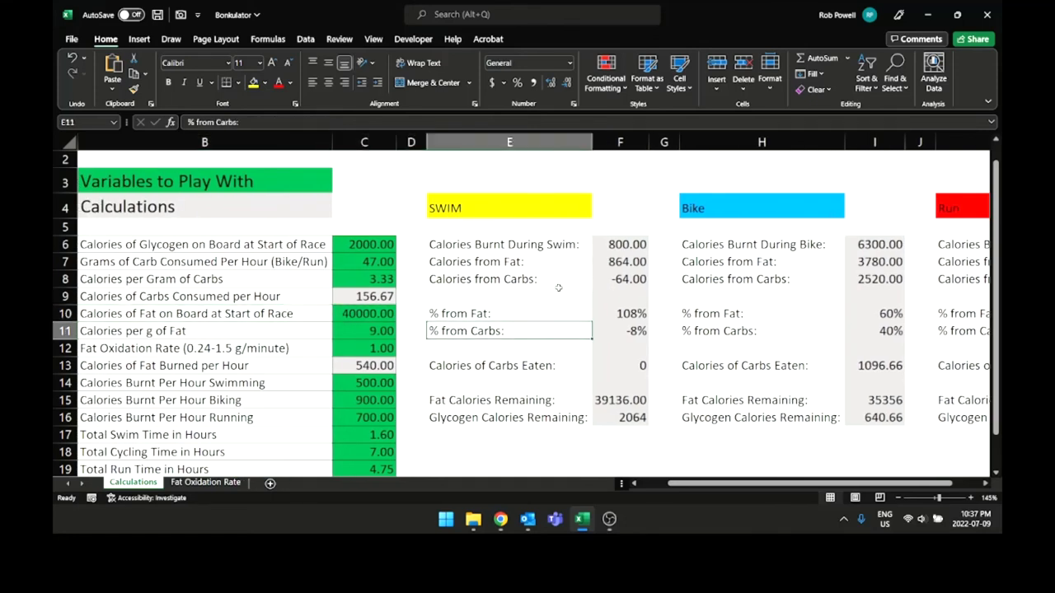
pyautogui.press('Right')
pyautogui.press('Left')
pyautogui.press('Up')
pyautogui.press('Right')
pyautogui.press('Down')
pyautogui.press('Left')
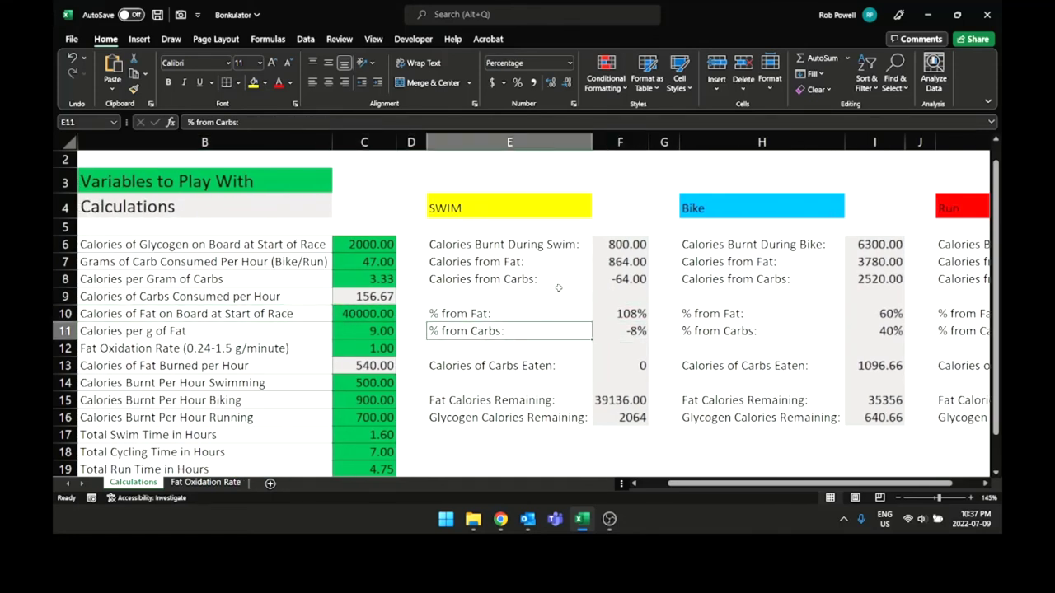
# Examine the Swim calories from carbs and how they feed into the glycogen calories remaining.
pyautogui.press('Up')
pyautogui.press('Right')
pyautogui.press('Left')
pyautogui.press('Up')
pyautogui.press('Up')
pyautogui.press('Right')
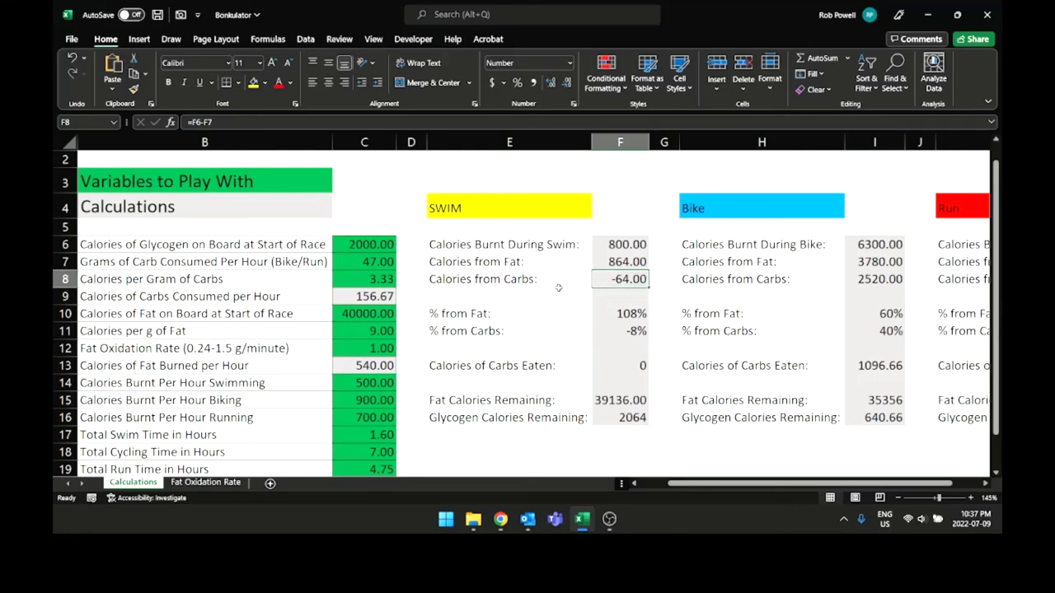
pyautogui.press('Left')
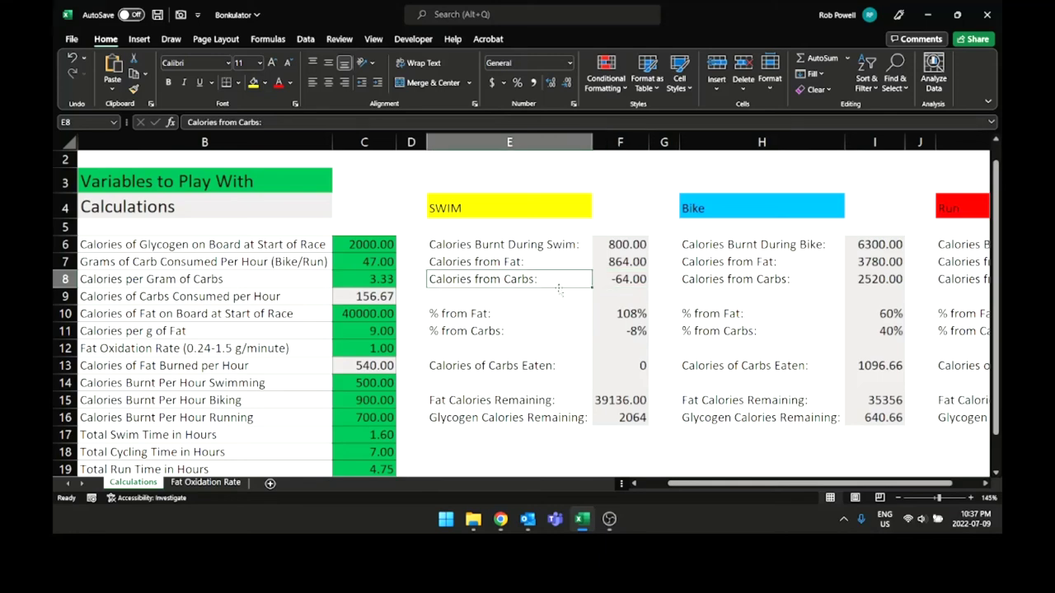
pyautogui.press('Right')
pyautogui.press('Down')
pyautogui.press('Down')
pyautogui.press('Down')
pyautogui.press('Down')
pyautogui.press('Down')
pyautogui.press('Down')
pyautogui.press('Down')
pyautogui.press('Down')
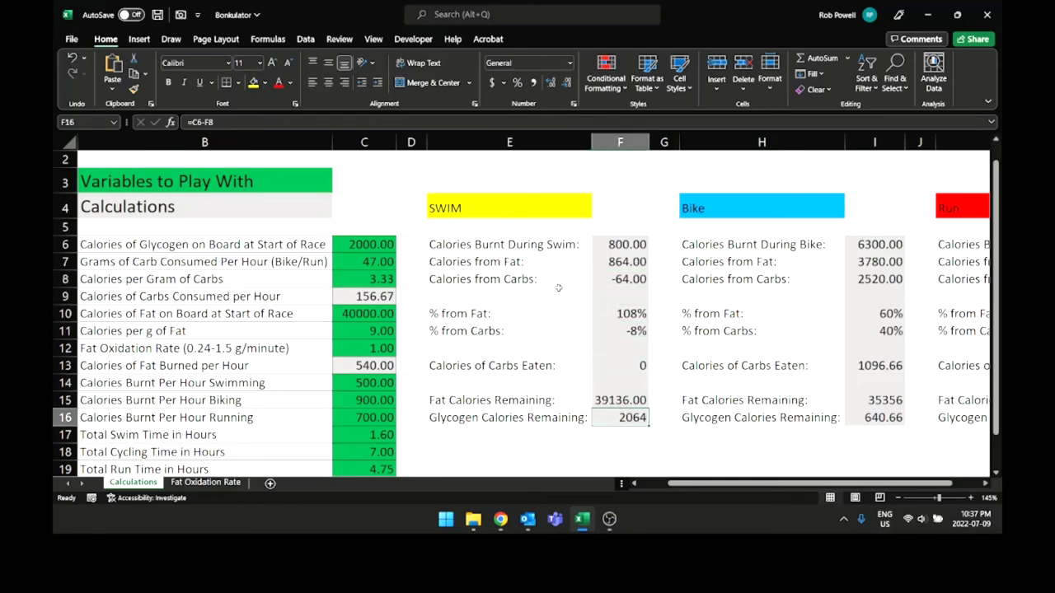
# Review the list of race variables down to the Total Active Time row.
pyautogui.press('Left')
pyautogui.press('Left')
pyautogui.press('Left')
pyautogui.press('Left')
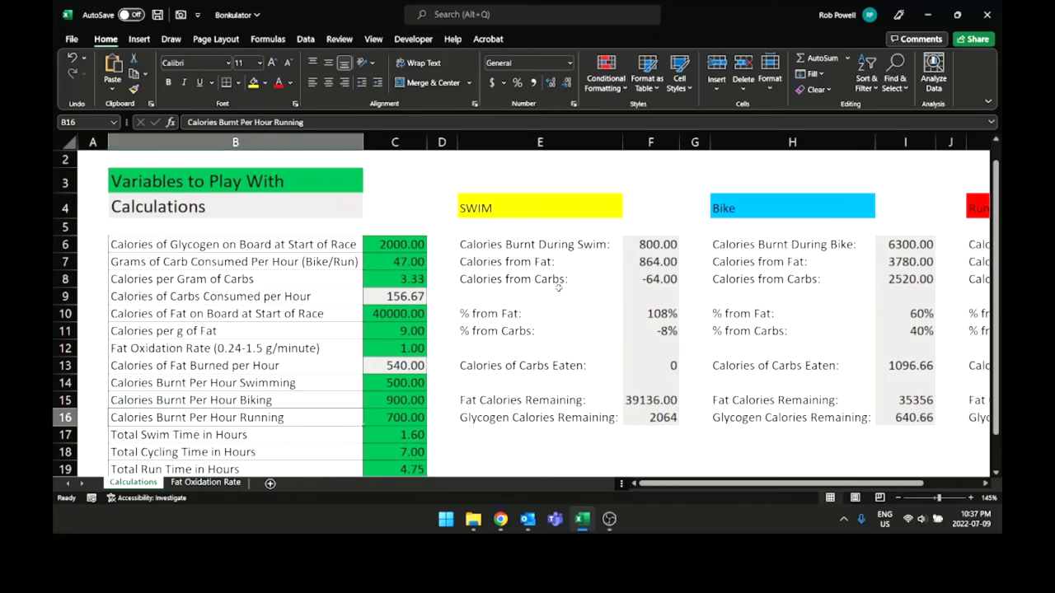
pyautogui.press('Down')
pyautogui.press('Down')
pyautogui.press('Down')
pyautogui.press('Down')
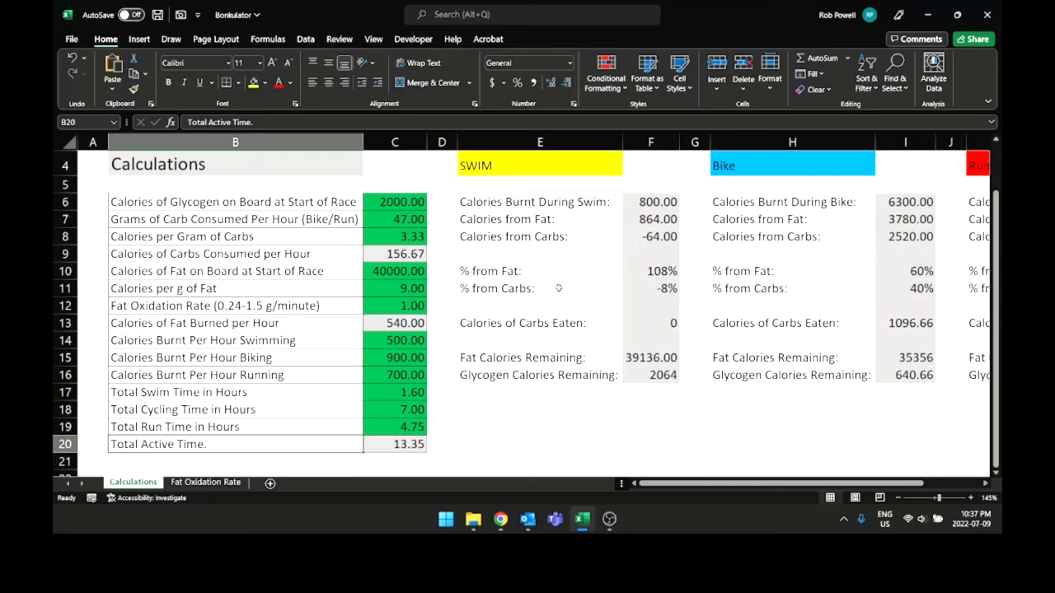
pyautogui.click(609, 518)
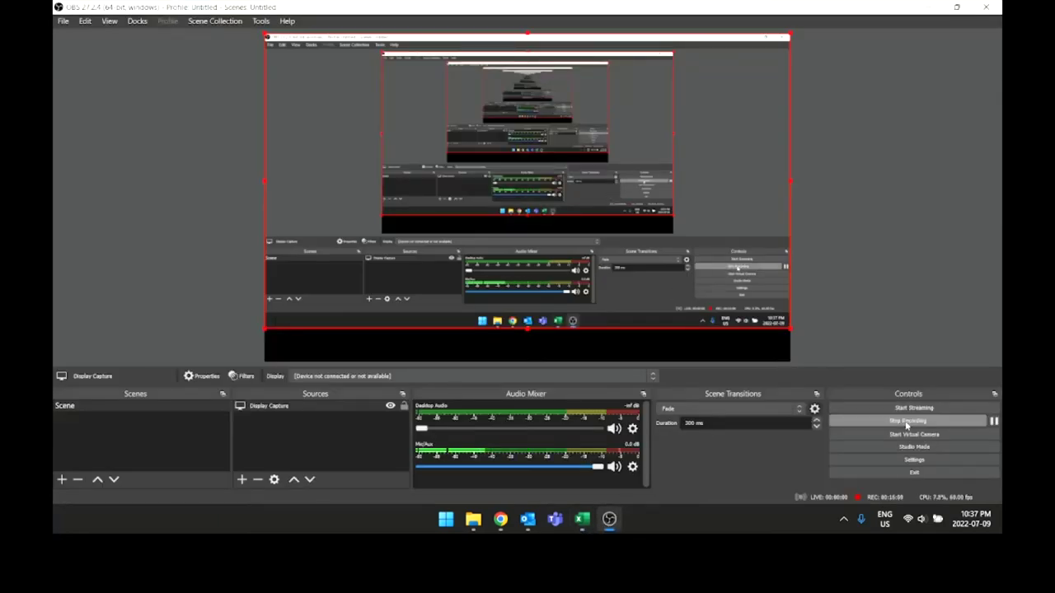